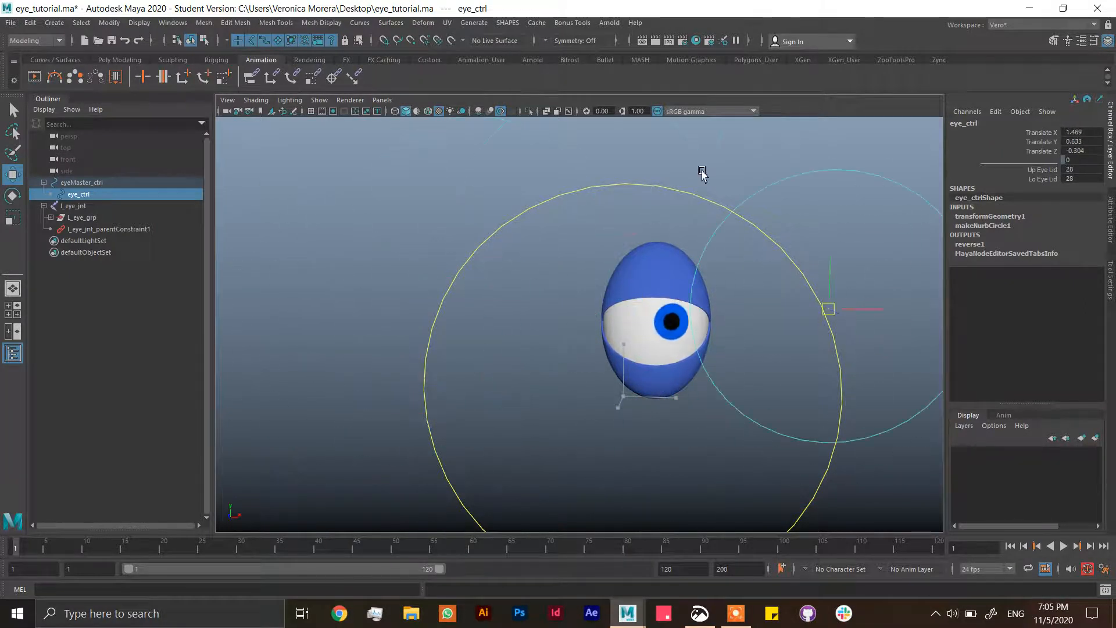
# Test the eye rig by moving eye_ctrl around and setting its Up Eye Lid and Lo Eye Lid to 70.4
pyautogui.scroll(-3, 478, 320)
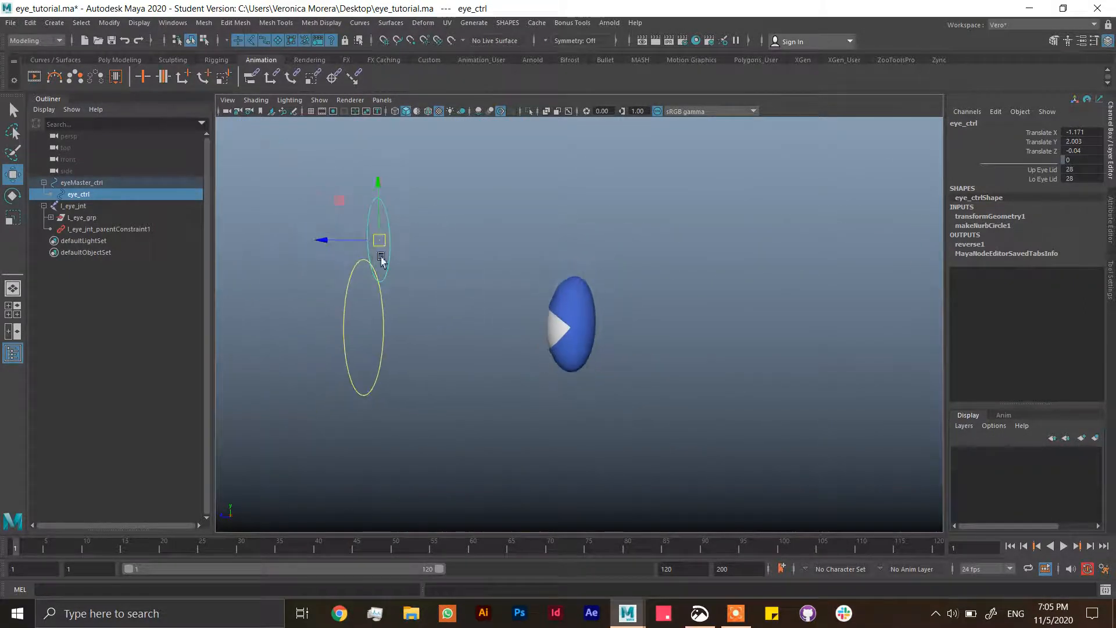
pyautogui.moveTo(379, 239); pyautogui.dragTo(349, 290)
pyautogui.keyDown('alt'); pyautogui.moveTo(349, 291); pyautogui.dragTo(564, 344); pyautogui.keyUp('alt')
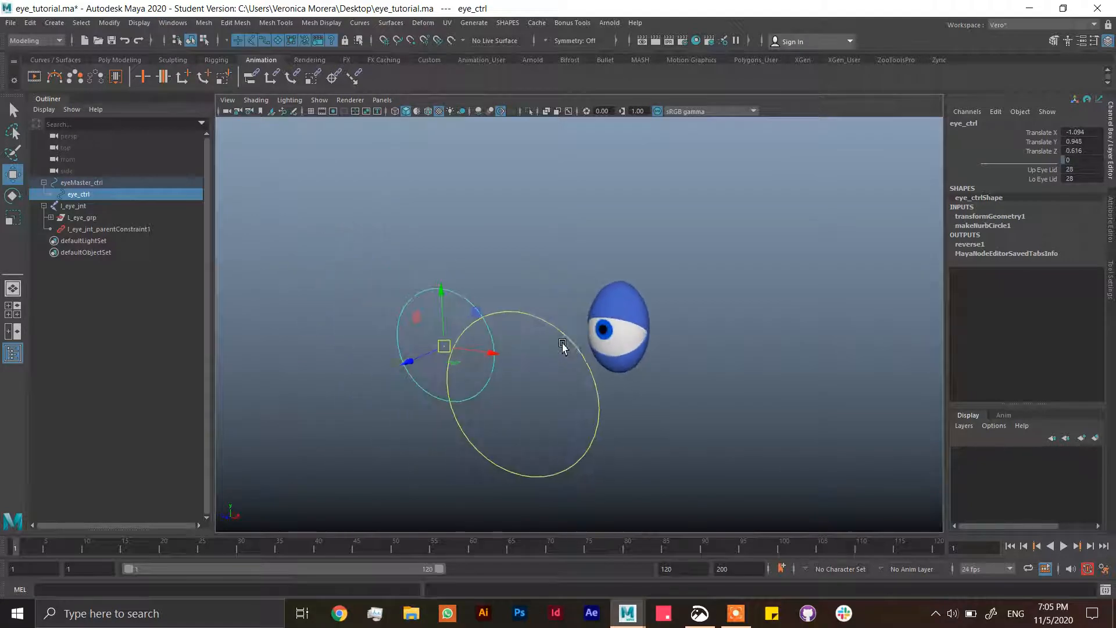
pyautogui.moveTo(462, 350); pyautogui.dragTo(491, 414)
pyautogui.hotkey('ctrl', 'z')
pyautogui.keyDown('alt'); pyautogui.moveTo(658, 389); pyautogui.dragTo(743, 356); pyautogui.keyUp('alt')
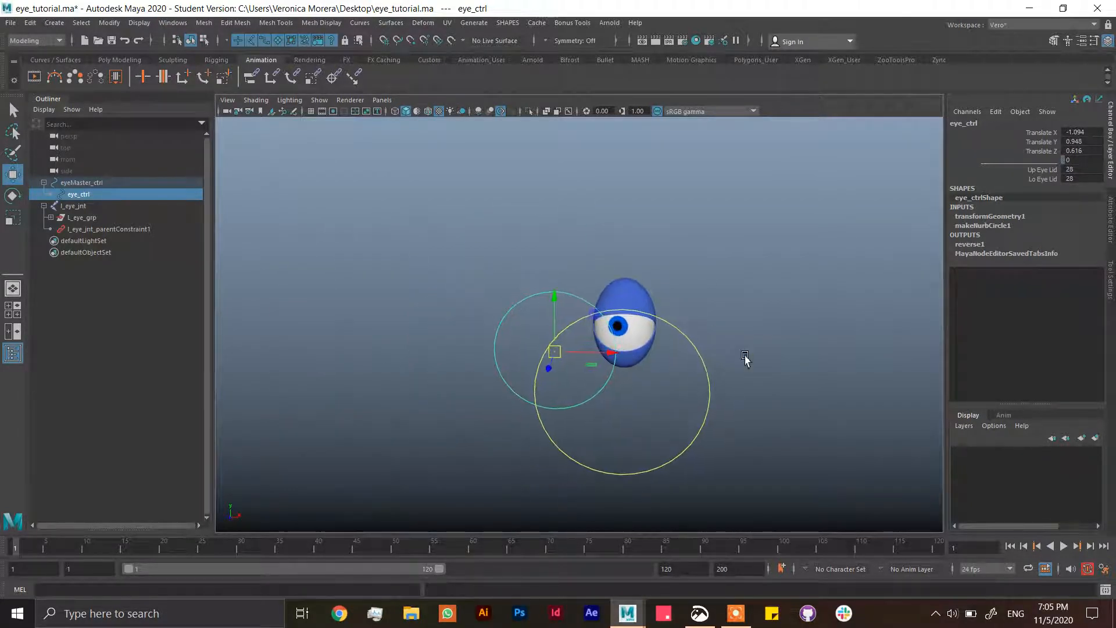
pyautogui.moveTo(1041, 169); pyautogui.dragTo(1044, 177)
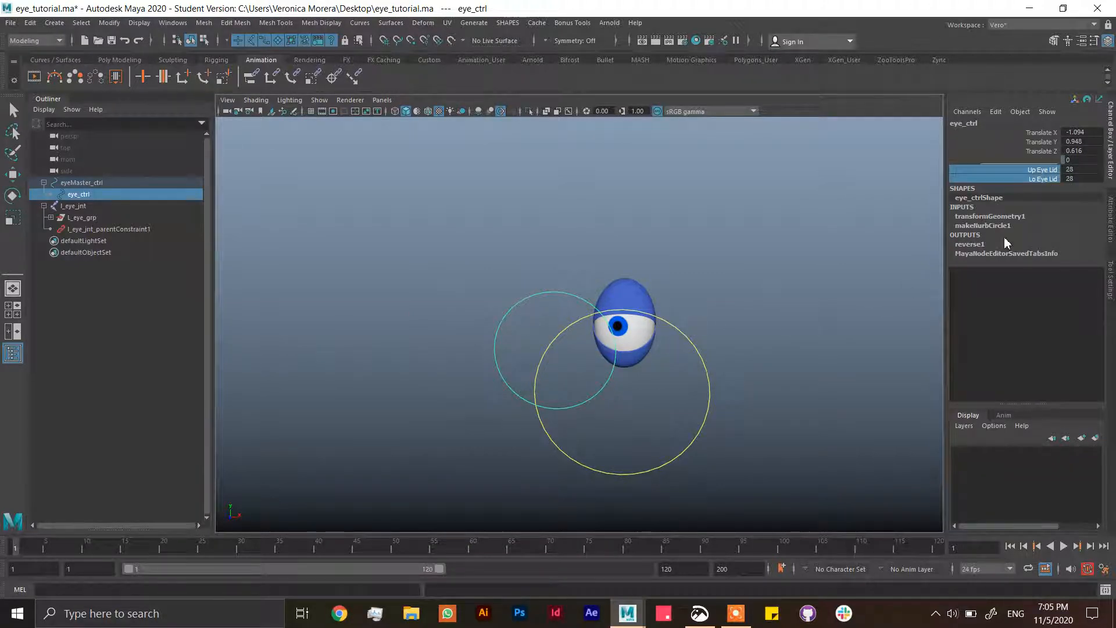
pyautogui.moveTo(695, 332); pyautogui.dragTo(940, 303, button='middle')
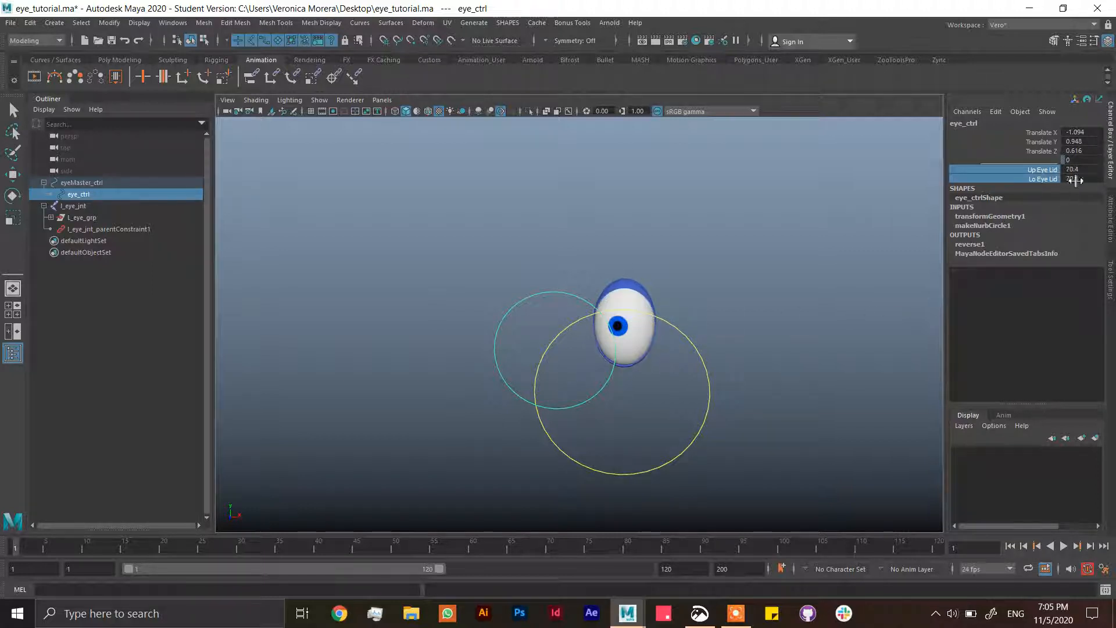
# Reset eye_ctrl's Translate X, Y and Z, Up Eye Lid and Lo Eye Lid values to 0
pyautogui.moveTo(1076, 180); pyautogui.dragTo(1091, 133)
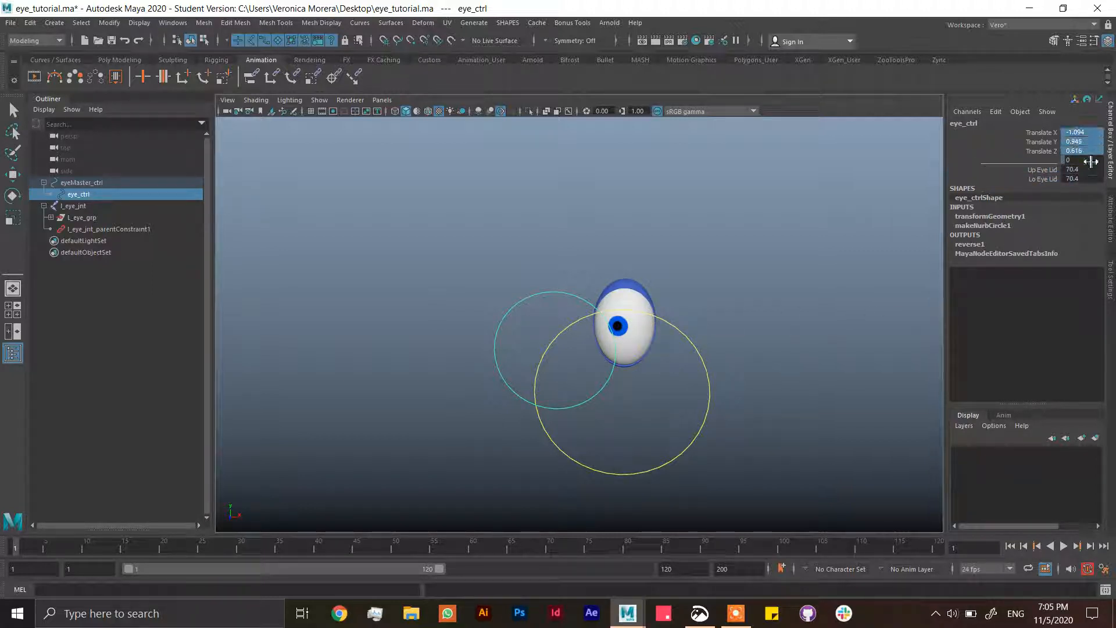
pyautogui.keyDown('shift'); pyautogui.click(1081, 179); pyautogui.keyUp('shift')
pyautogui.write('0')
pyautogui.press('Return')
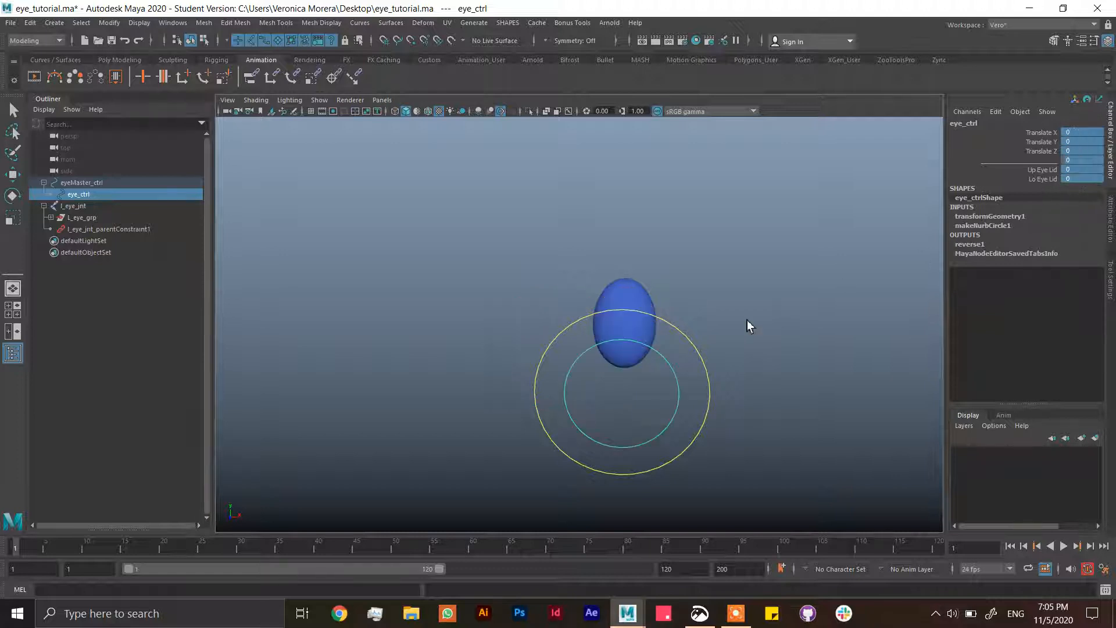
# Try moving the eyeMaster_ctrl circle to test the master control, and undo the move
pyautogui.click(709, 372)
pyautogui.press('w')
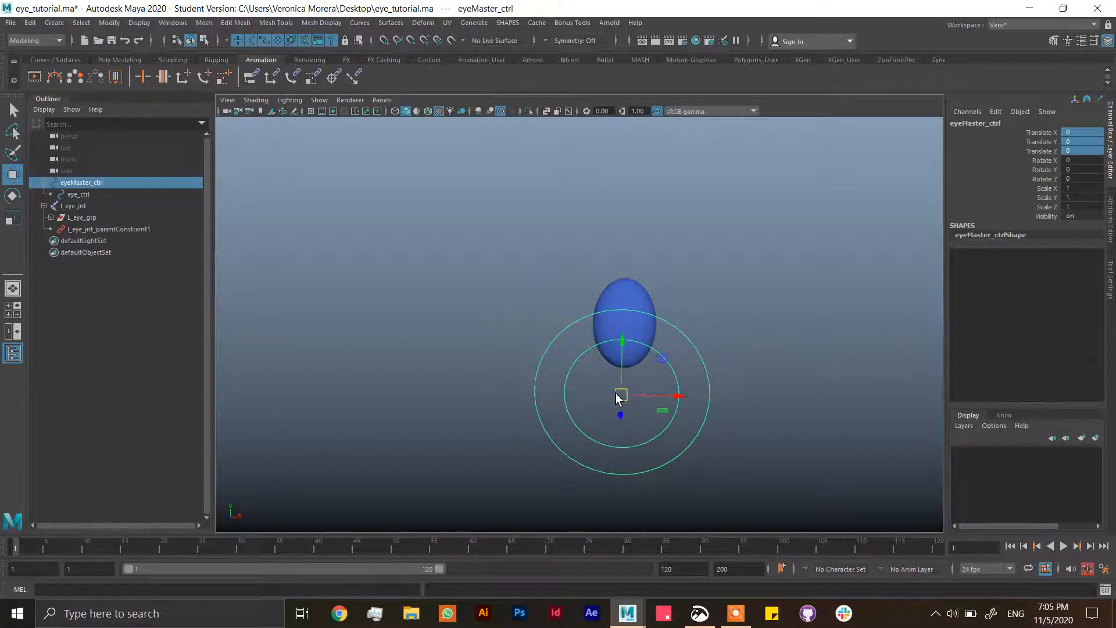
pyautogui.moveTo(618, 399); pyautogui.dragTo(683, 427)
pyautogui.hotkey('ctrl', 'z')
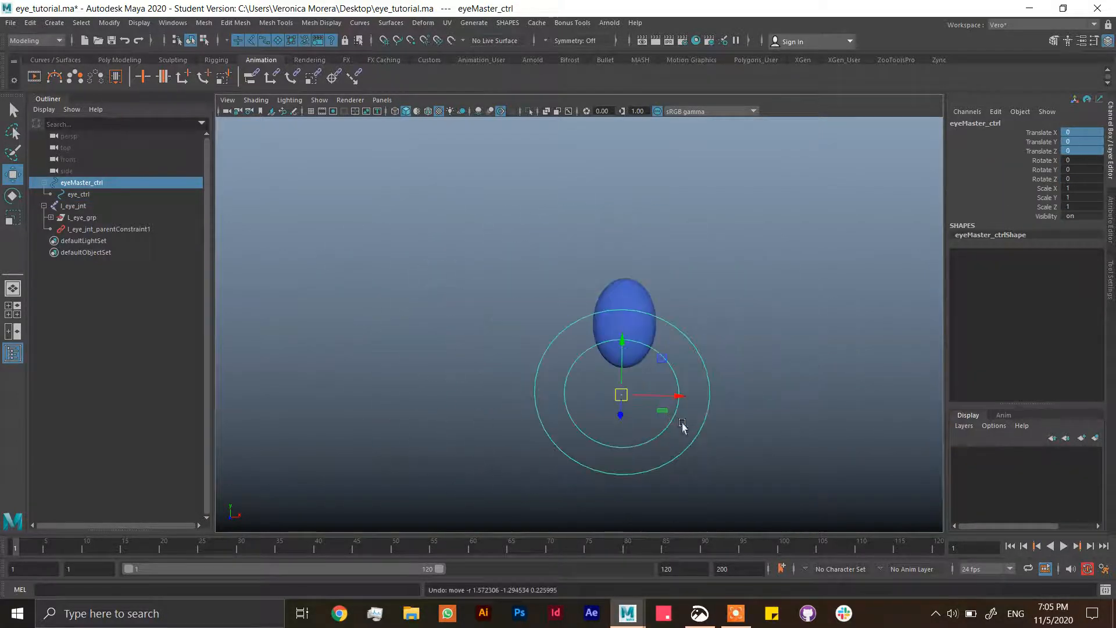
pyautogui.keyDown('alt'); pyautogui.moveTo(753, 410); pyautogui.dragTo(746, 399); pyautogui.keyUp('alt')
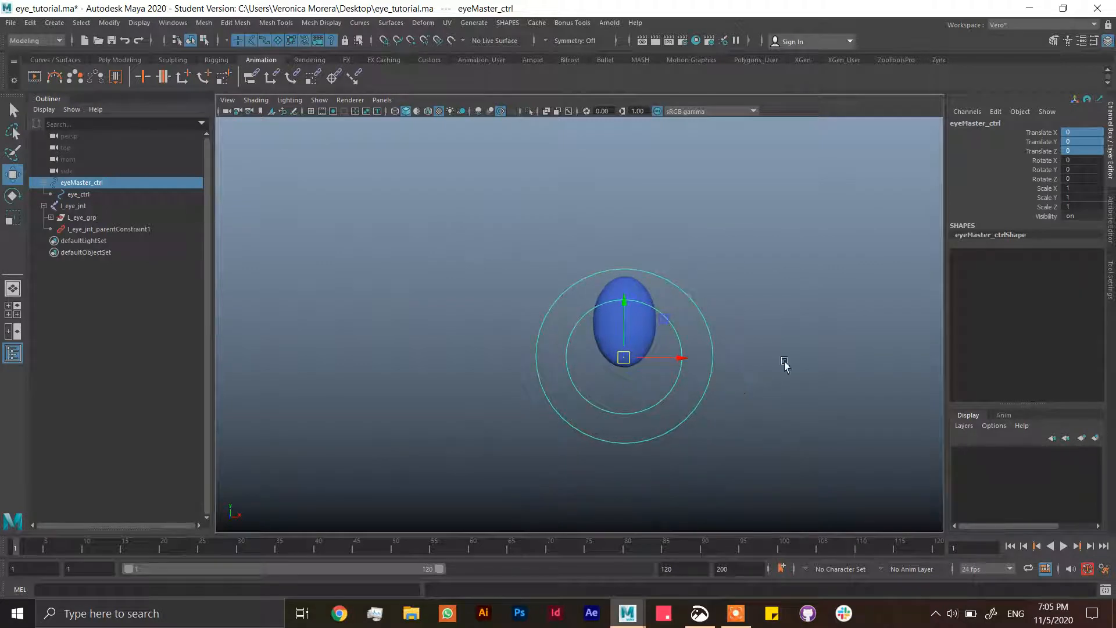
pyautogui.click(736, 614)
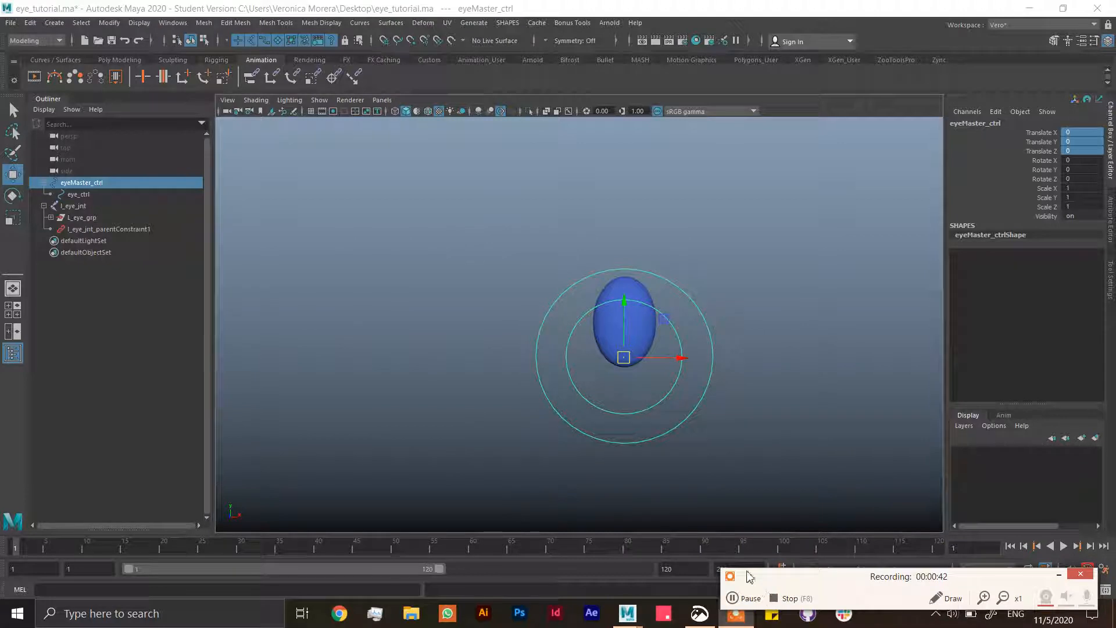
pyautogui.click(750, 598)
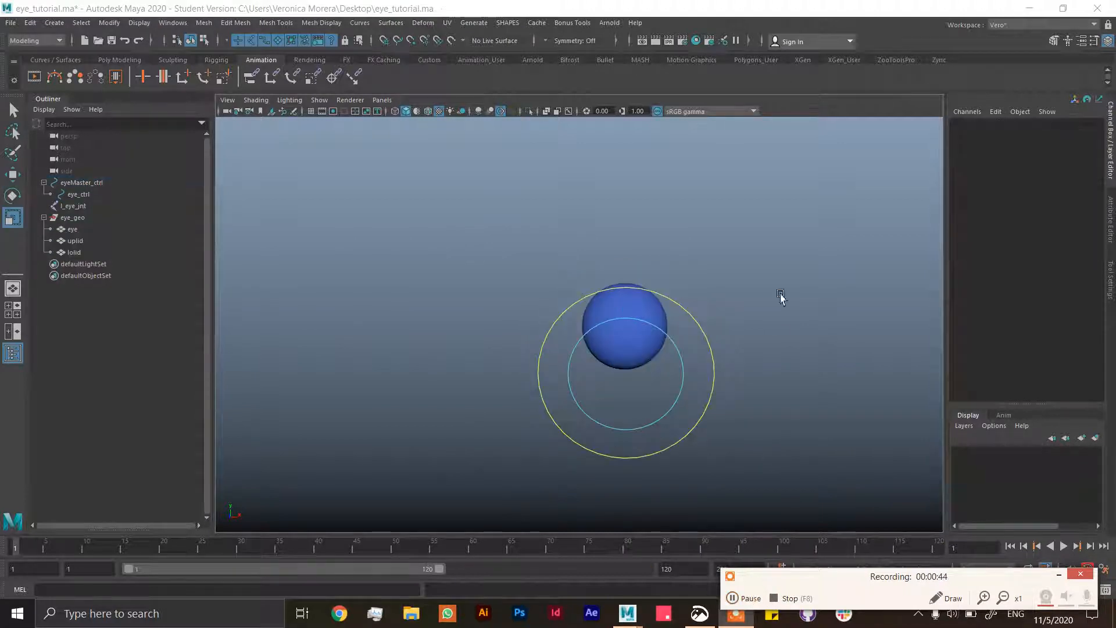
# Examine the eye_ctrl circle and its custom Up Eye Lid and Lo Eye Lid attributes
pyautogui.keyDown('alt'); pyautogui.moveTo(780, 294); pyautogui.dragTo(646, 329); pyautogui.keyUp('alt')
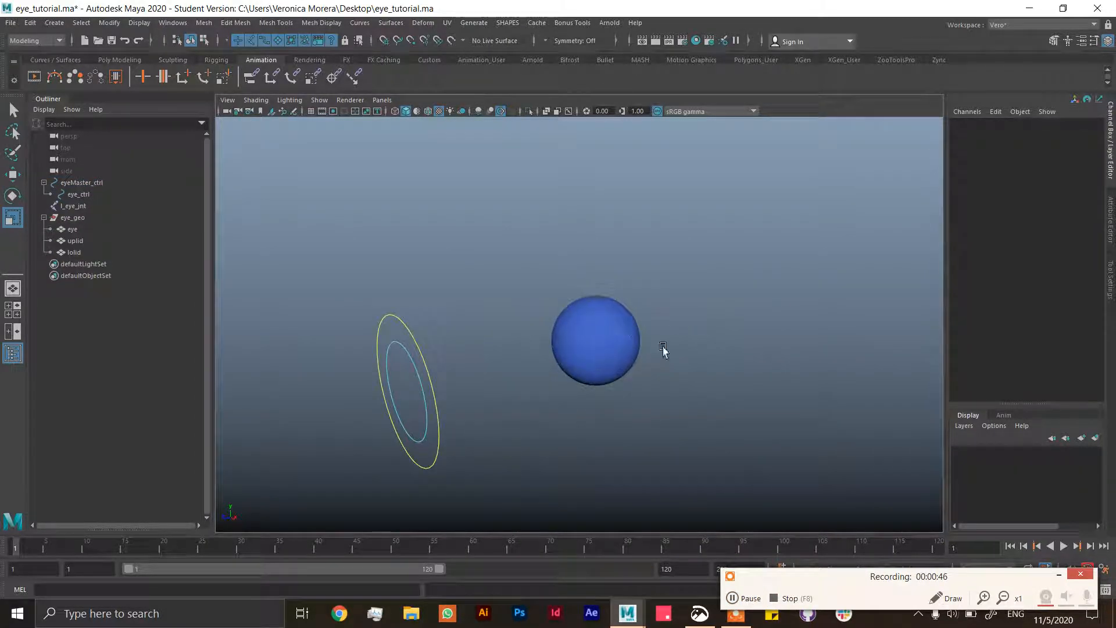
pyautogui.keyDown('alt'); pyautogui.moveTo(785, 418); pyautogui.dragTo(711, 367); pyautogui.keyUp('alt')
pyautogui.click(465, 329)
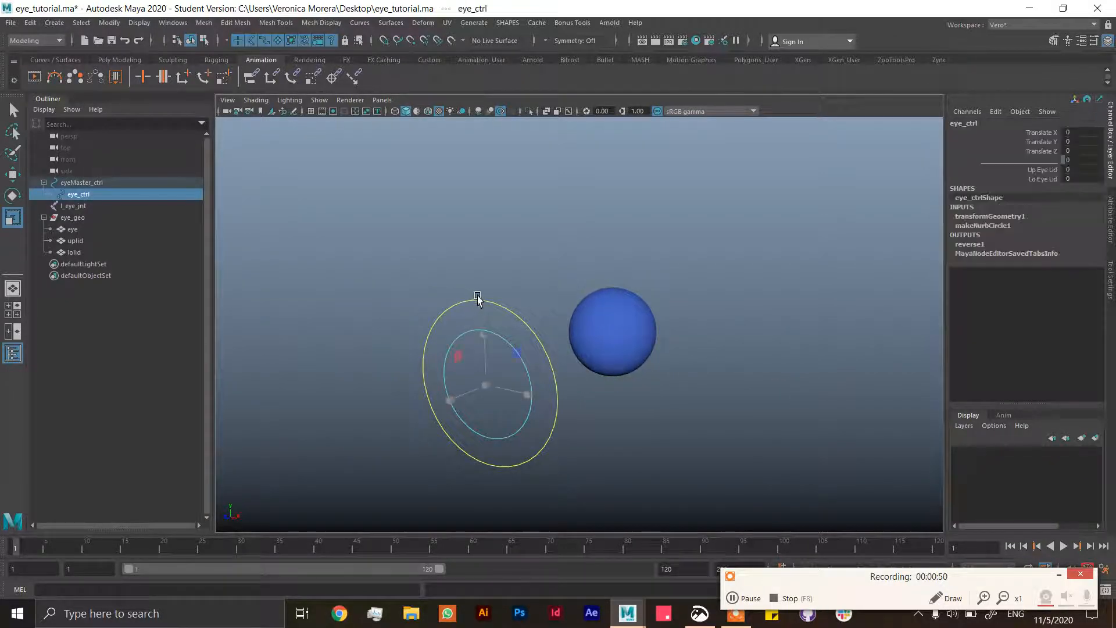
pyautogui.press('Down')
pyautogui.click(998, 113)
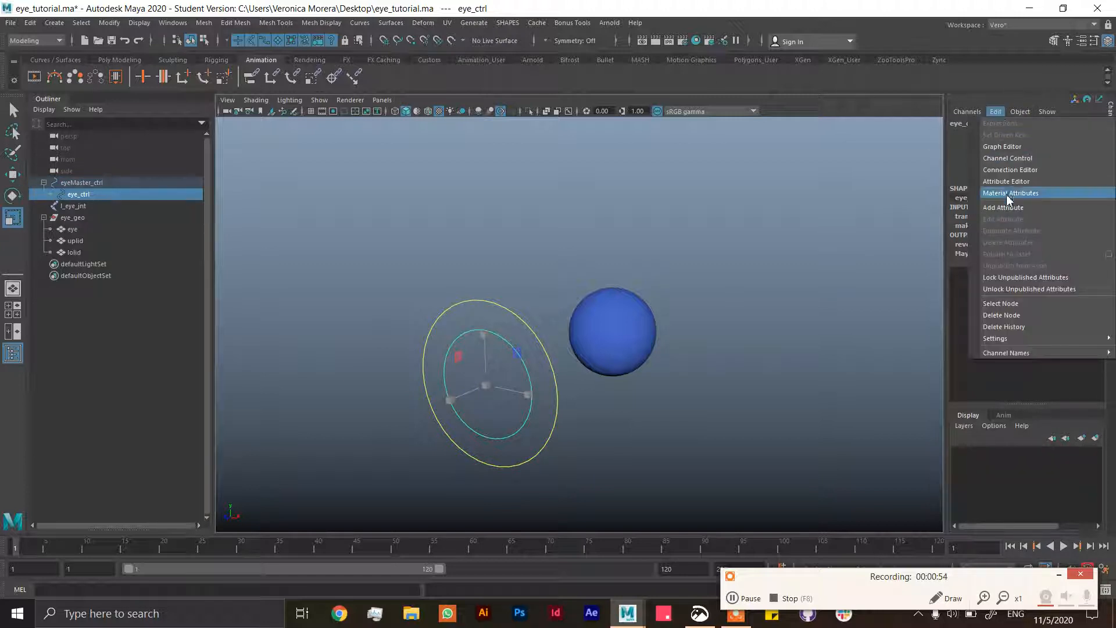
pyautogui.click(958, 159)
pyautogui.click(1041, 170)
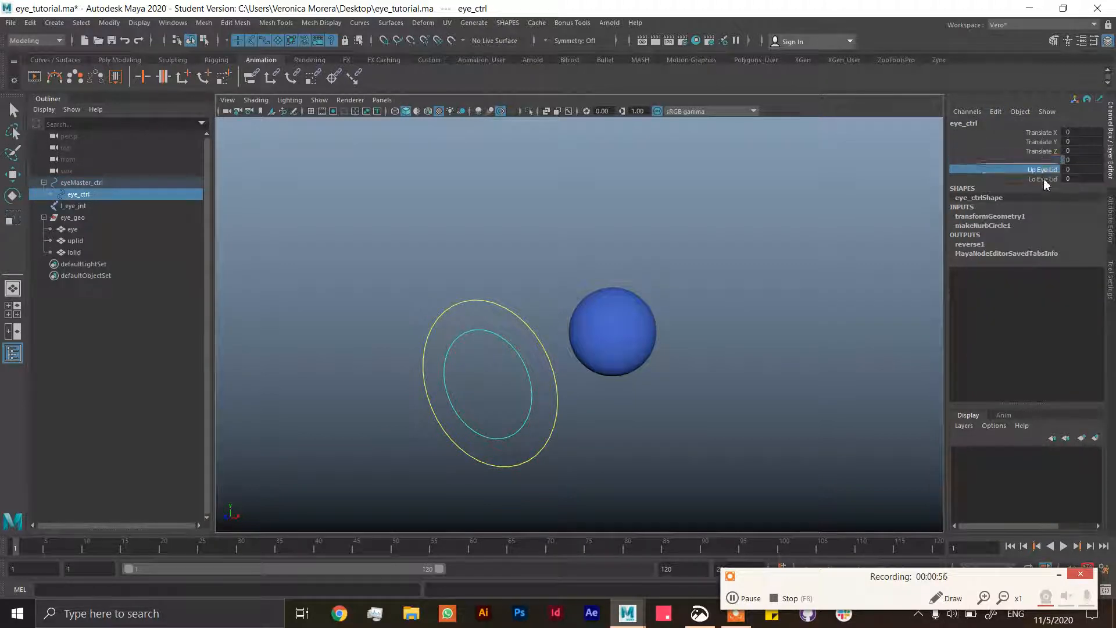
pyautogui.press('capslock')
pyautogui.click(1046, 178)
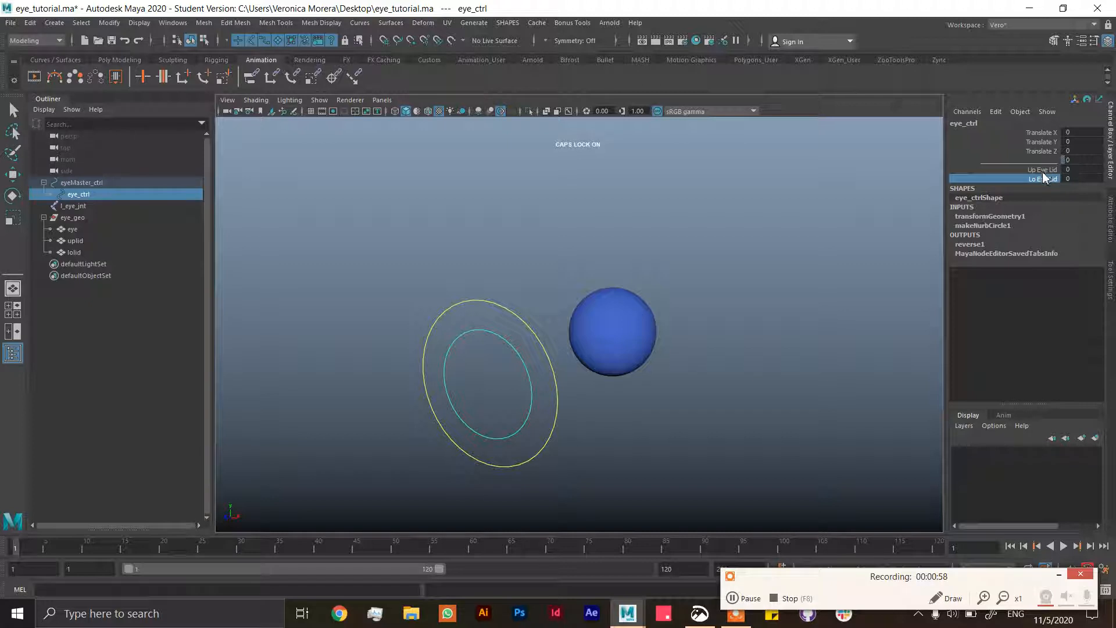
# Examine the scene hierarchy: eyeMaster_ctrl with eye_ctrl, and the eye, uplid and lolid meshes inside eye_geo
pyautogui.press('Up')
pyautogui.press('r')
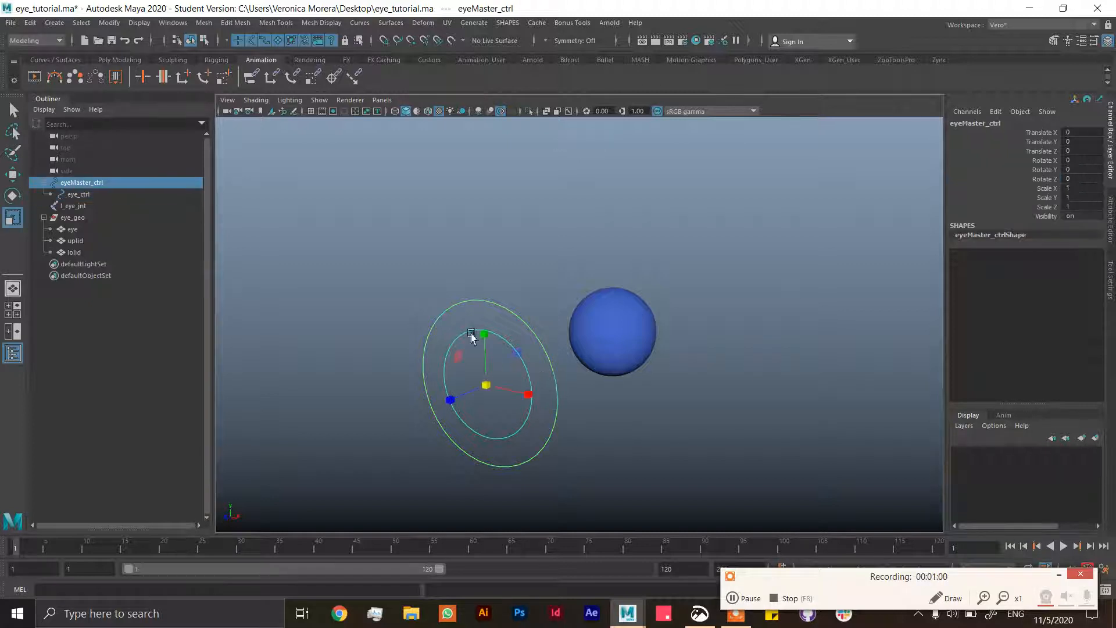
pyautogui.click(83, 194)
pyautogui.click(79, 187)
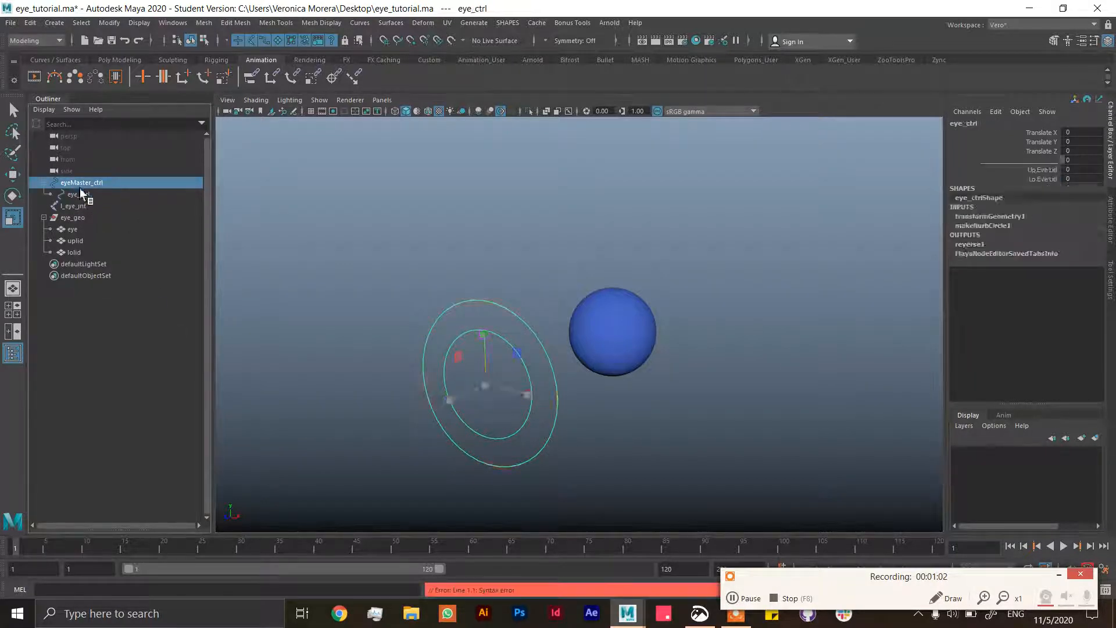
pyautogui.click(77, 193)
pyautogui.click(78, 219)
pyautogui.click(76, 231)
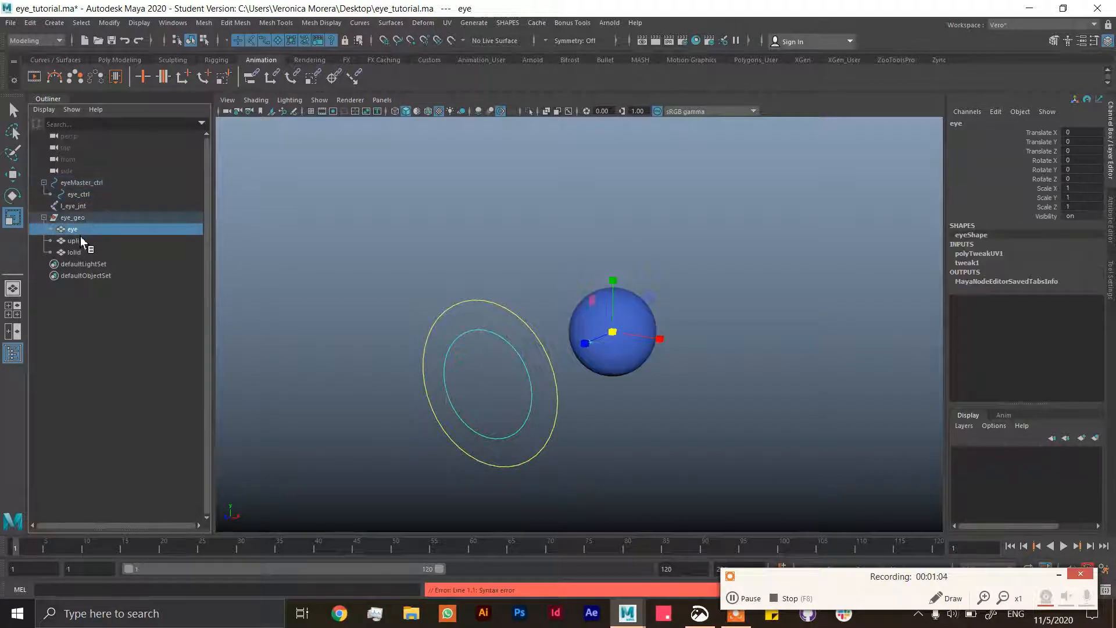
pyautogui.click(78, 242)
pyautogui.click(80, 253)
# Hide the uplid and lolid meshes to inspect the bare eyeball
pyautogui.moveTo(79, 243); pyautogui.dragTo(93, 238)
pyautogui.press('h')
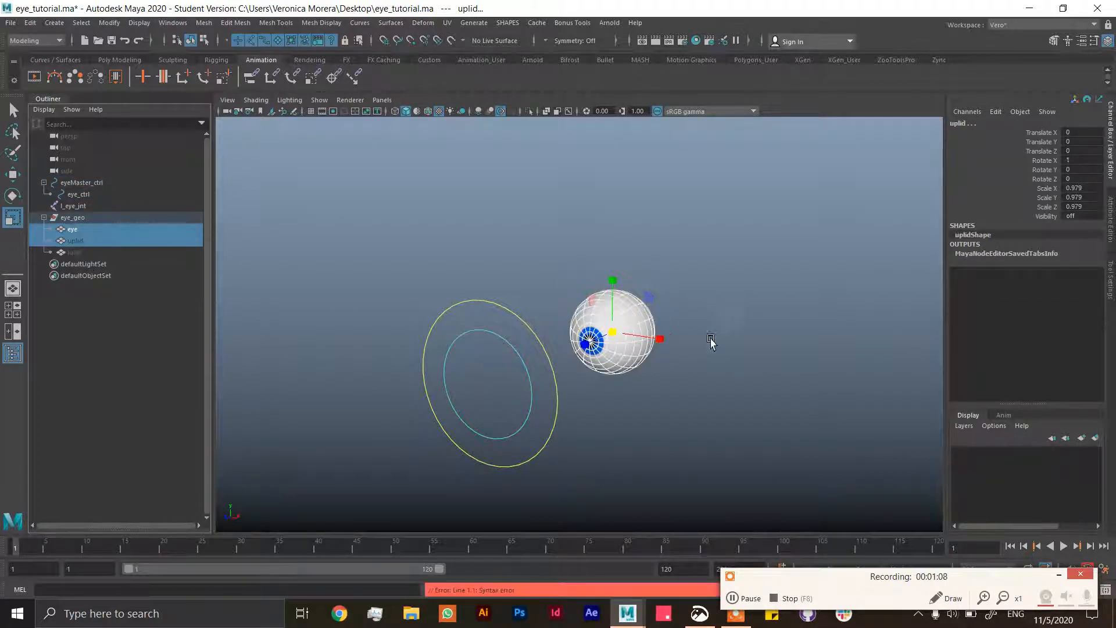
pyautogui.keyDown('alt'); pyautogui.moveTo(711, 338); pyautogui.dragTo(754, 345); pyautogui.keyUp('alt')
pyautogui.click(754, 345)
# Show the hidden uplid mesh and the hidden lolid mesh again, one at a time, inspecting each
pyautogui.click(88, 244)
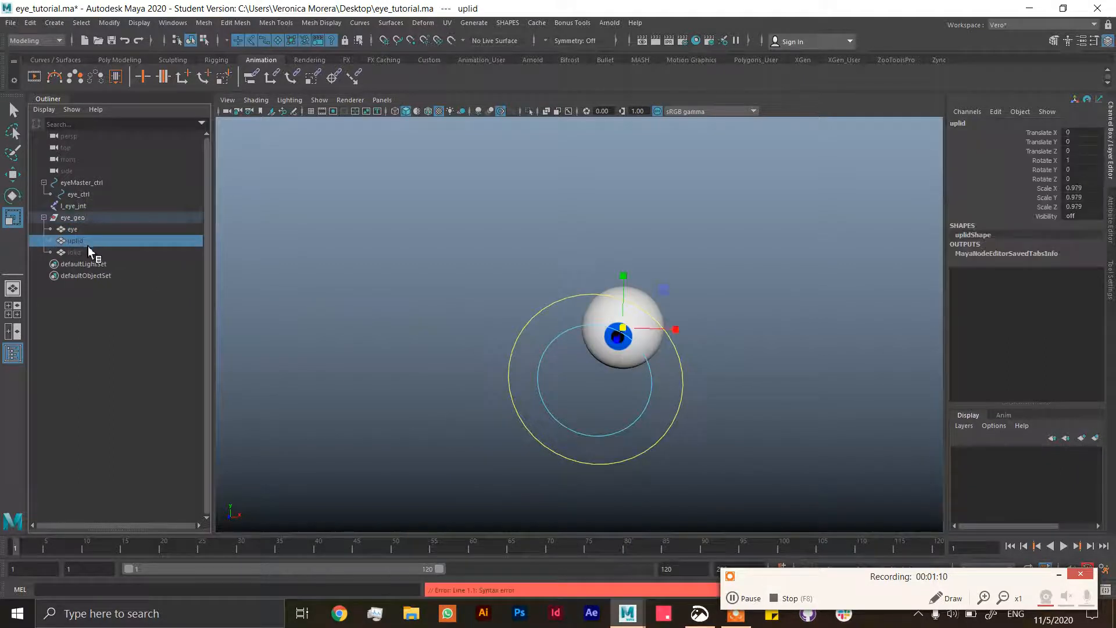
pyautogui.press('h')
pyautogui.click(705, 339)
pyautogui.scroll(5, 740, 369)
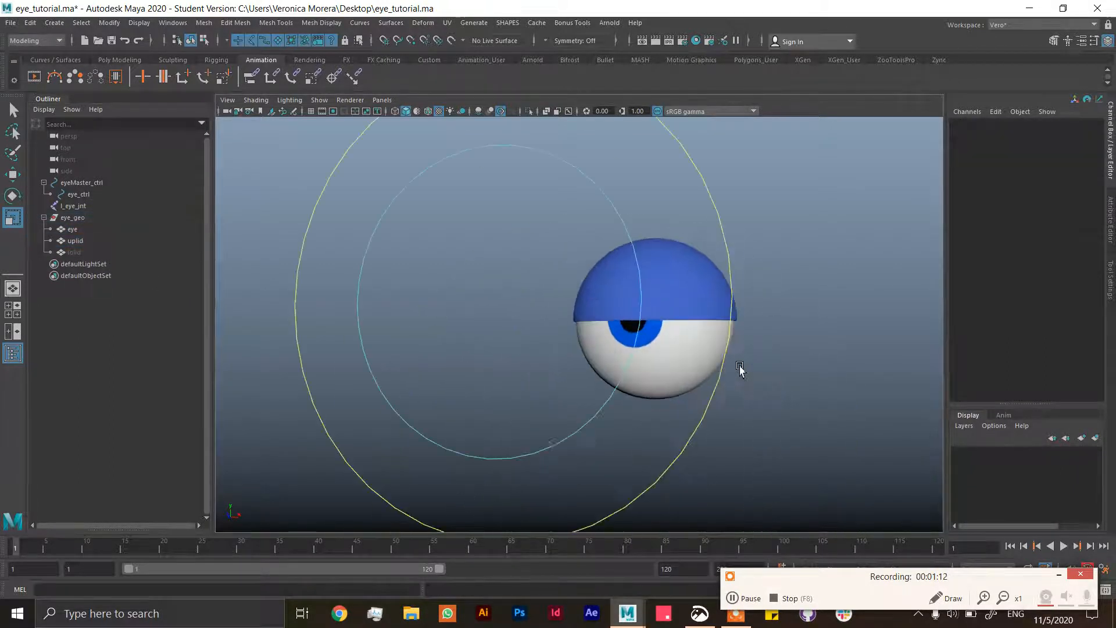
pyautogui.click(104, 253)
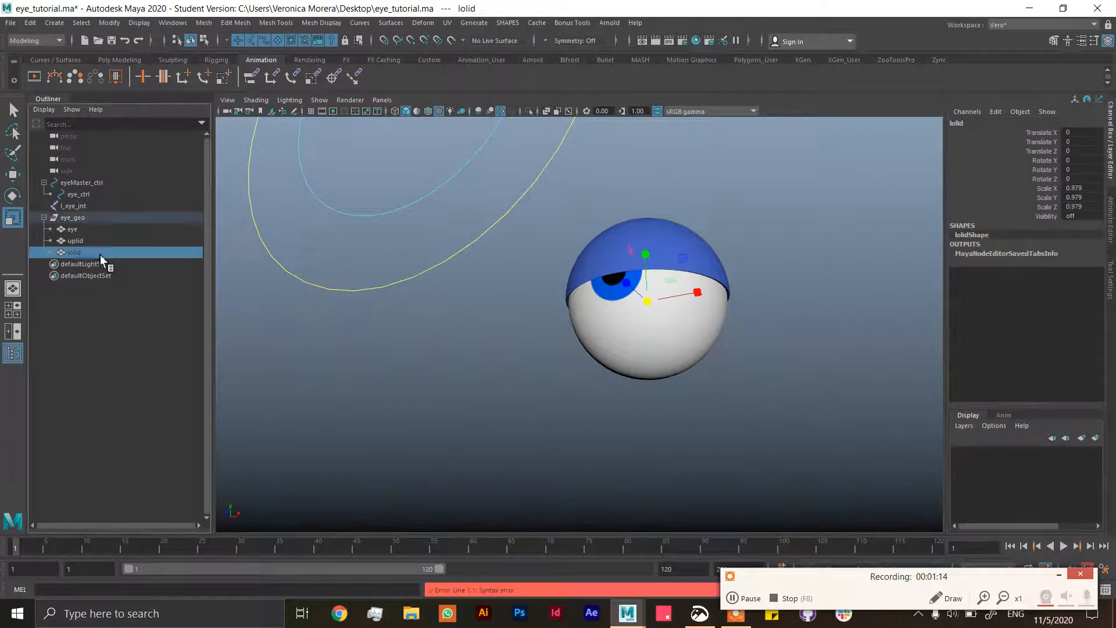
pyautogui.press('h')
pyautogui.keyDown('alt'); pyautogui.moveTo(743, 389); pyautogui.dragTo(767, 416); pyautogui.keyUp('alt')
pyautogui.click(788, 384)
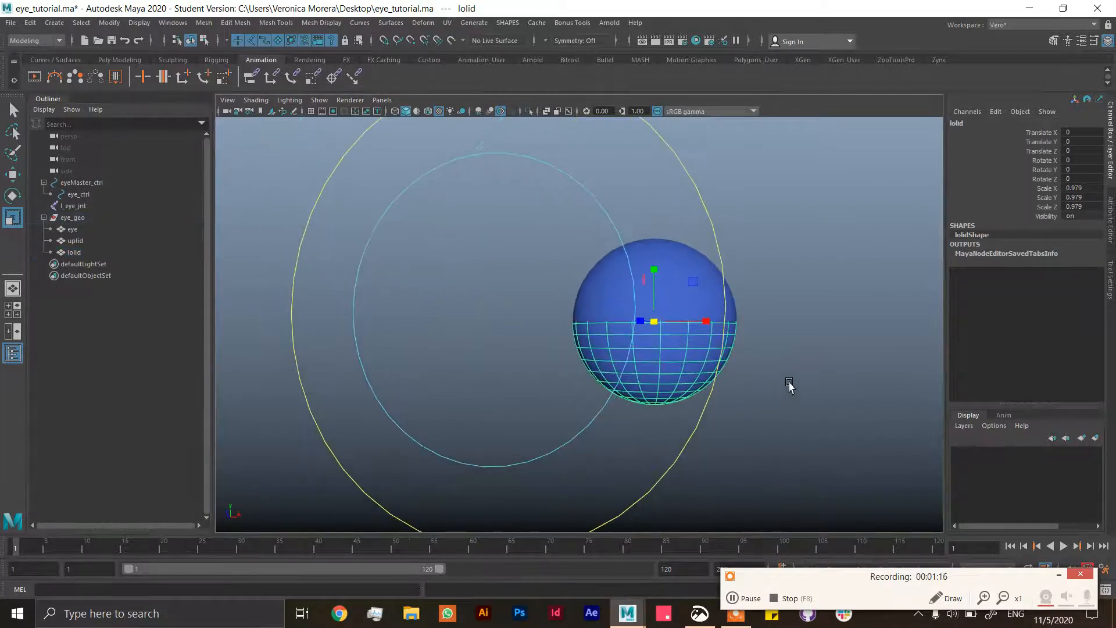
pyautogui.keyDown('alt'); pyautogui.moveTo(739, 350); pyautogui.dragTo(777, 383); pyautogui.keyUp('alt')
# Freeze the transformations of the uplid and lolid meshes together
pyautogui.click(82, 242)
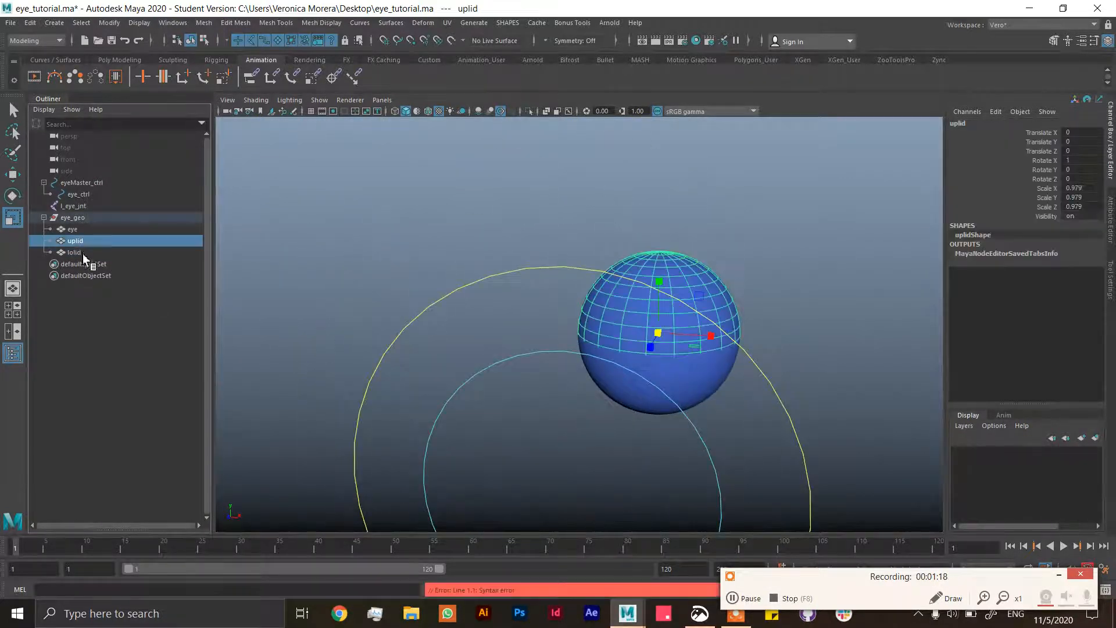
pyautogui.keyDown('shift'); pyautogui.click(87, 253); pyautogui.keyUp('shift')
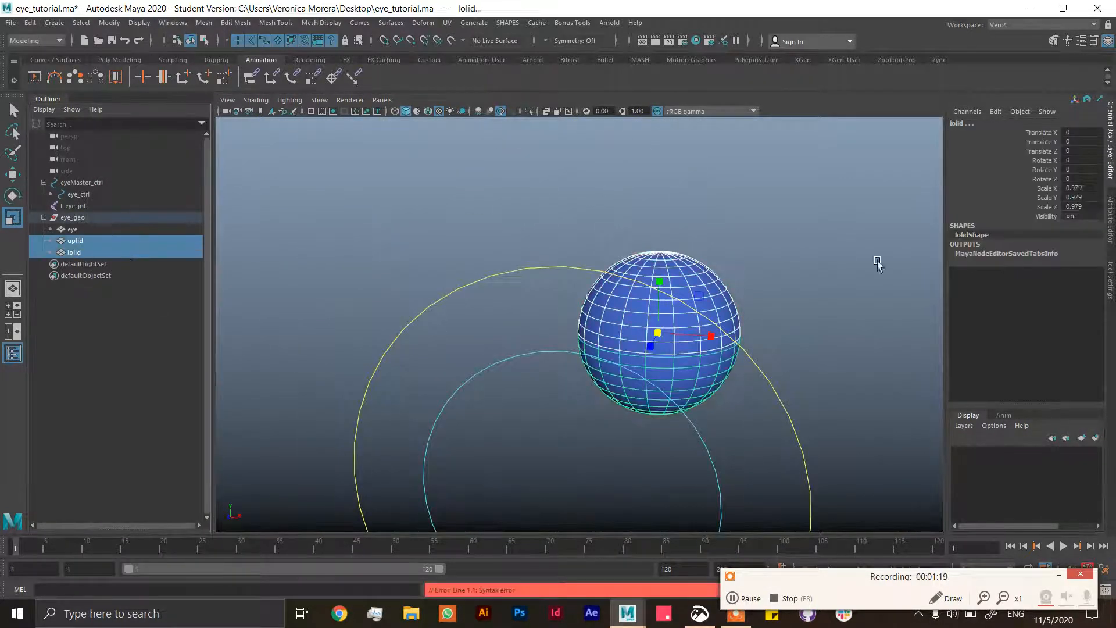
pyautogui.rightClick(1053, 198)
pyautogui.moveTo(1005, 404)
pyautogui.click(916, 429)
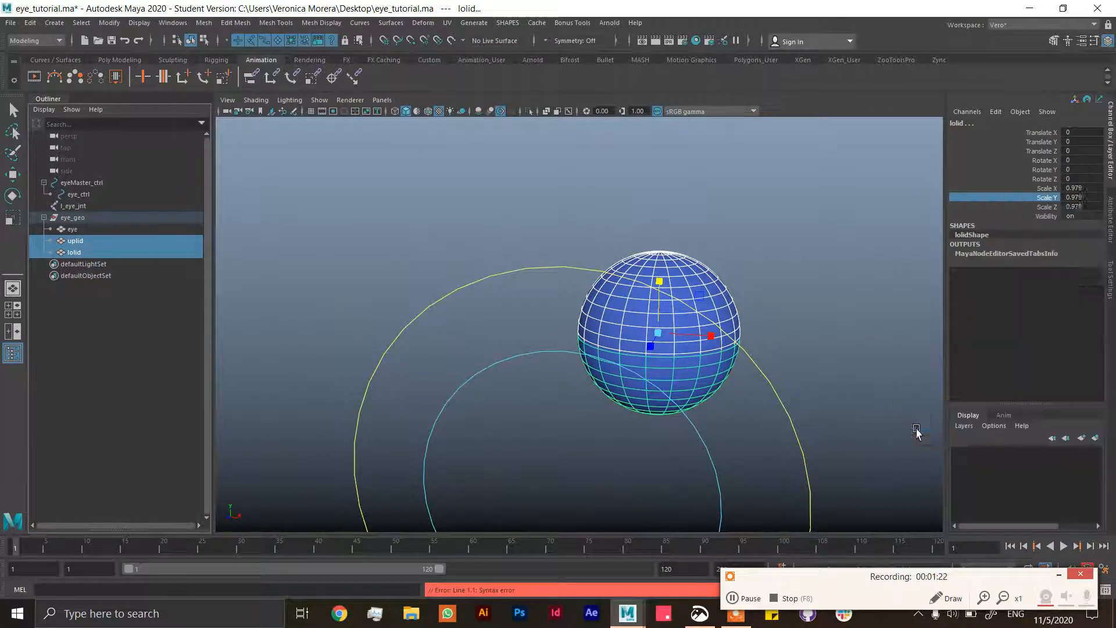
# Delete the construction history of the two eyelid meshes and of the eye mesh
pyautogui.hotkey('alt', 'shift', 'd')
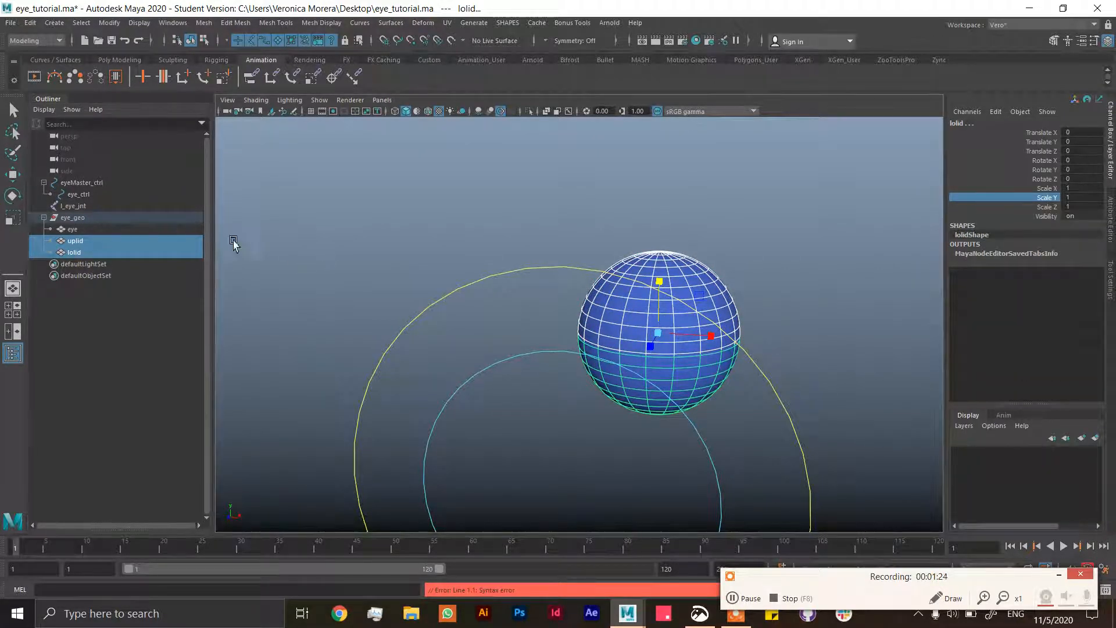
pyautogui.click(74, 231)
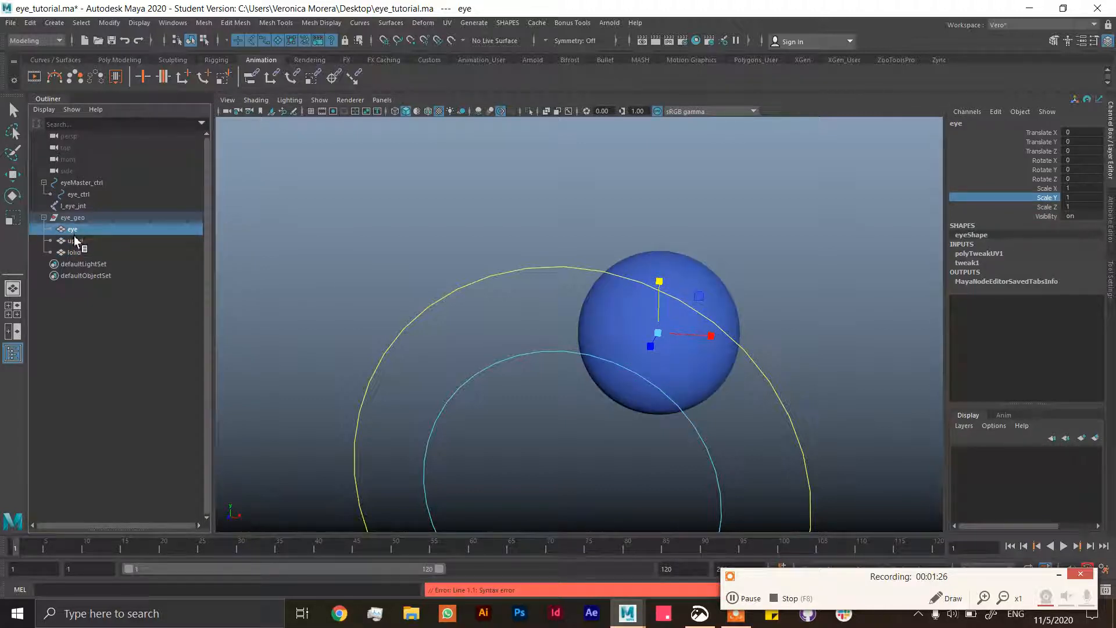
pyautogui.hotkey('alt', 'shift', 'd')
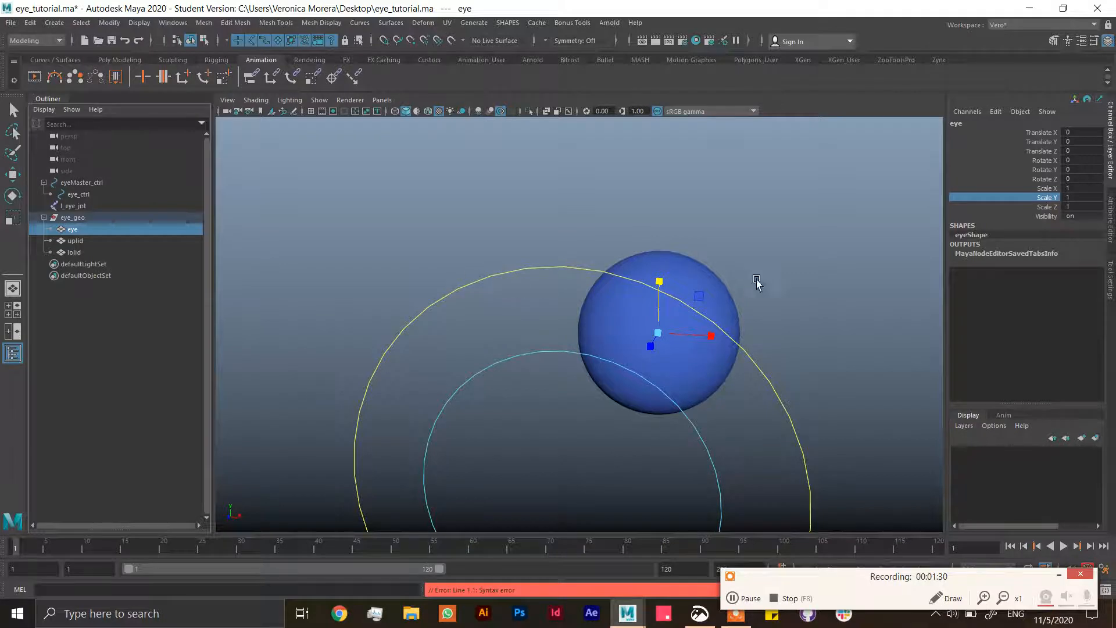
# Select the eye, uplid and lolid meshes together and create a lattice deformer around them
pyautogui.keyDown('alt'); pyautogui.moveTo(755, 282); pyautogui.dragTo(791, 283); pyautogui.keyUp('alt')
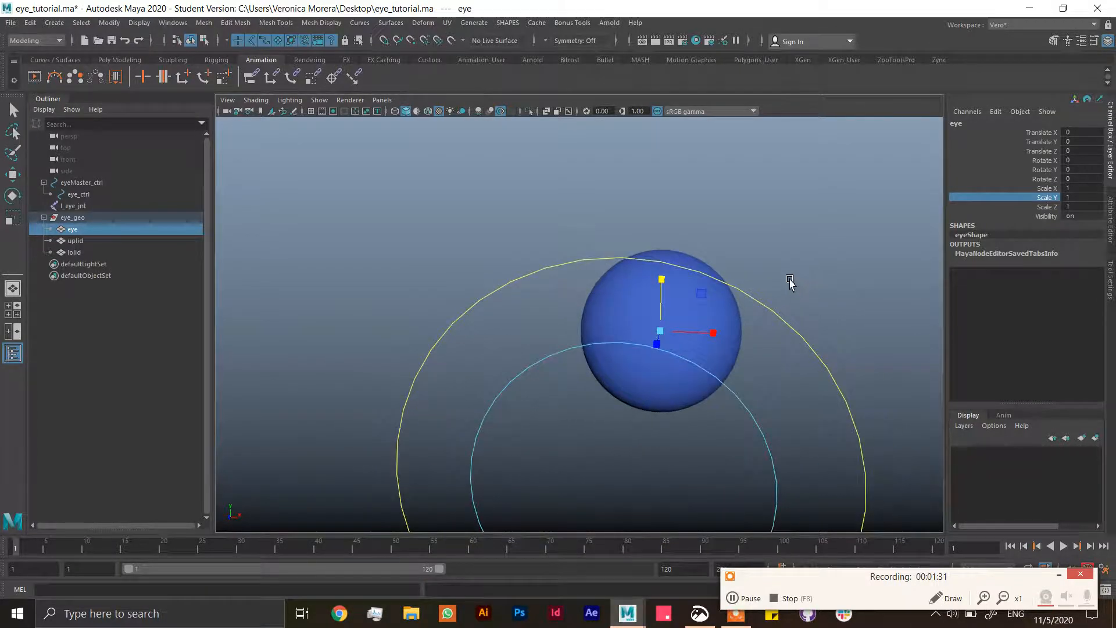
pyautogui.keyDown('shift'); pyautogui.click(86, 252); pyautogui.keyUp('shift')
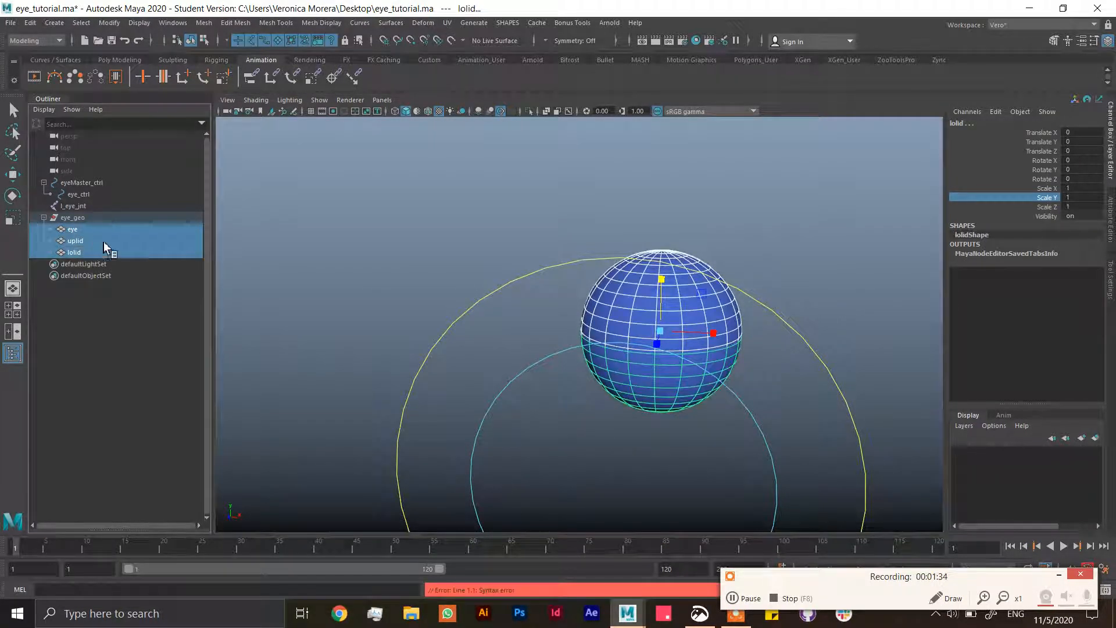
pyautogui.click(57, 40)
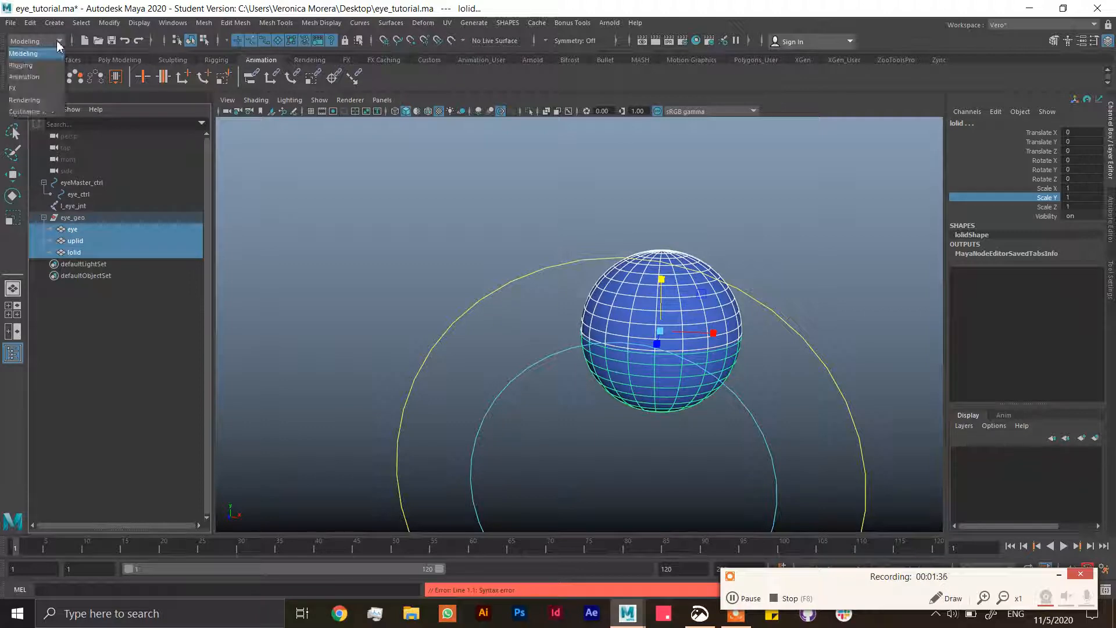
pyautogui.click(57, 40)
pyautogui.click(423, 23)
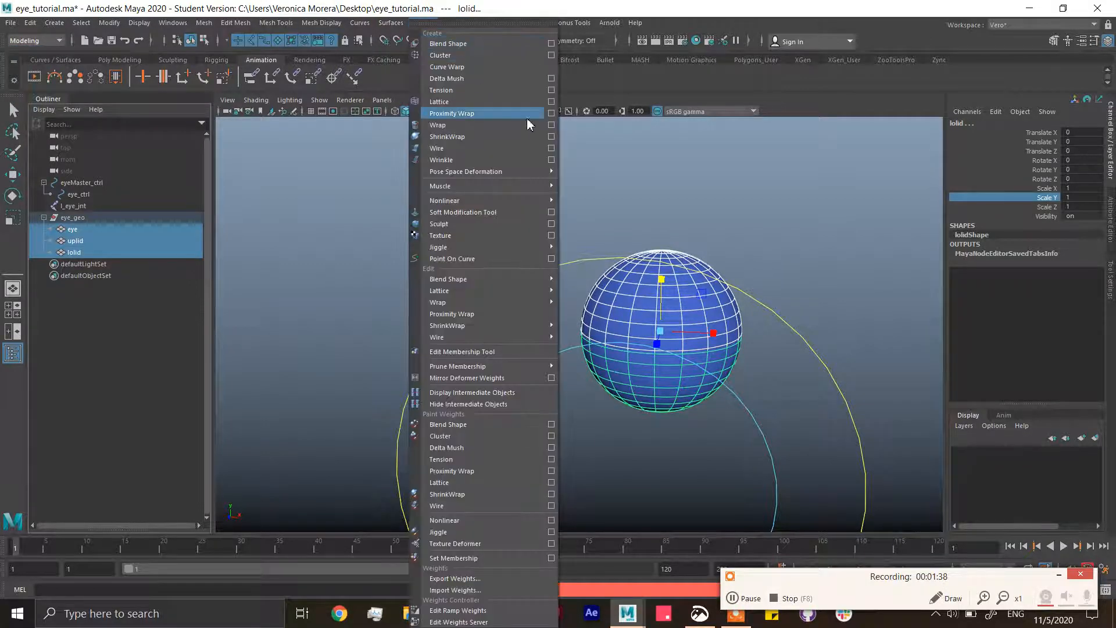
pyautogui.click(492, 103)
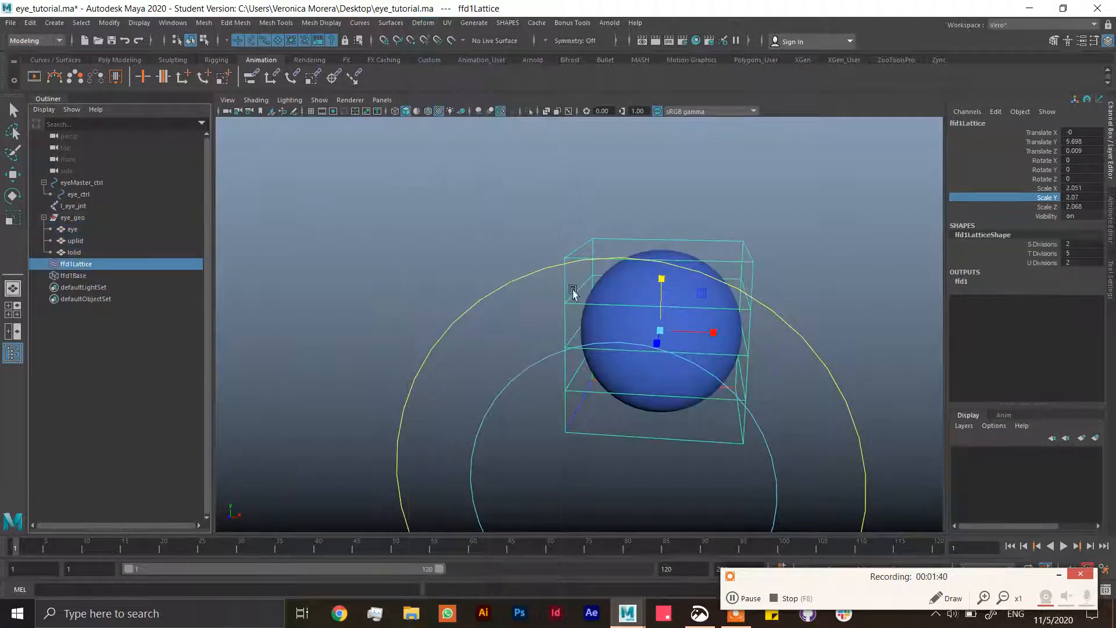
# Set the T Divisions of the new lattice to 2
pyautogui.keyDown('alt'); pyautogui.moveTo(726, 343); pyautogui.dragTo(686, 314); pyautogui.keyUp('alt')
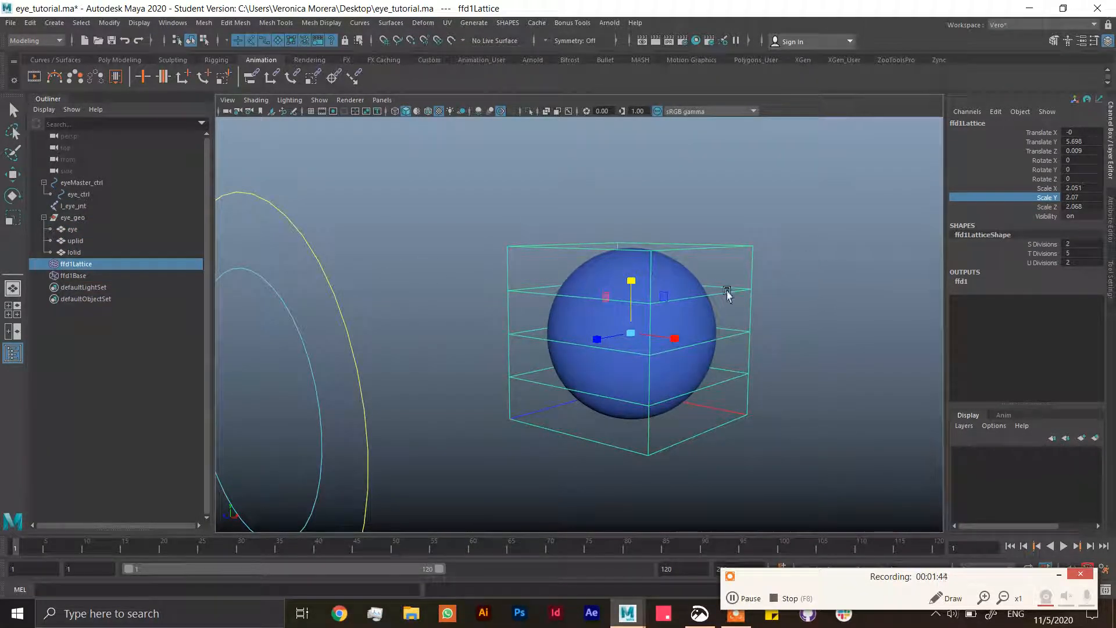
pyautogui.doubleClick(1075, 255)
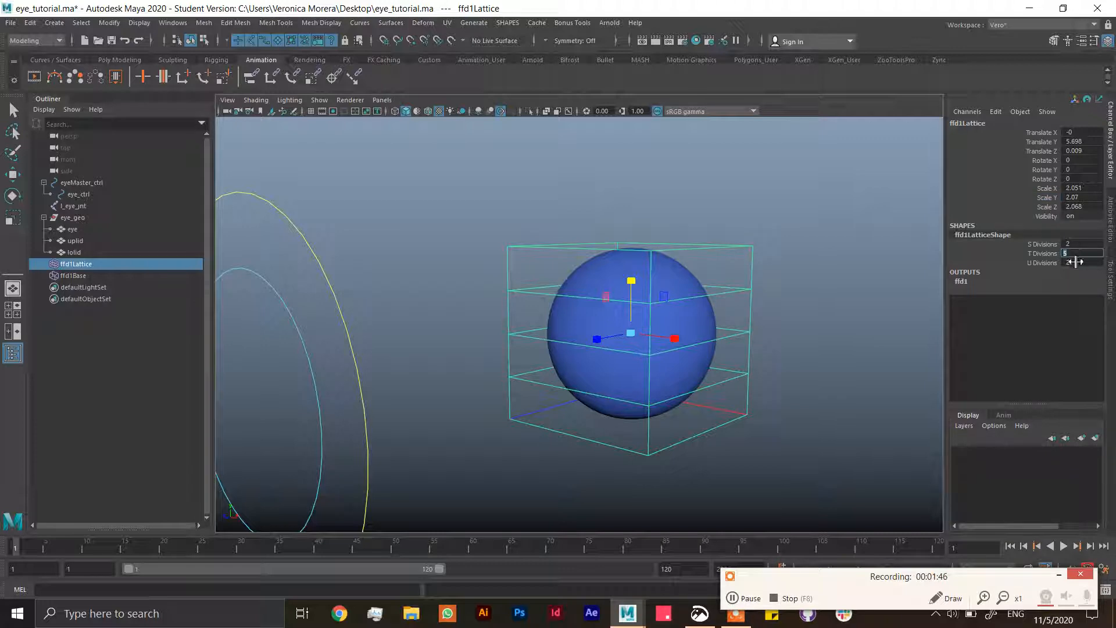
pyautogui.write('2')
pyautogui.press('Return')
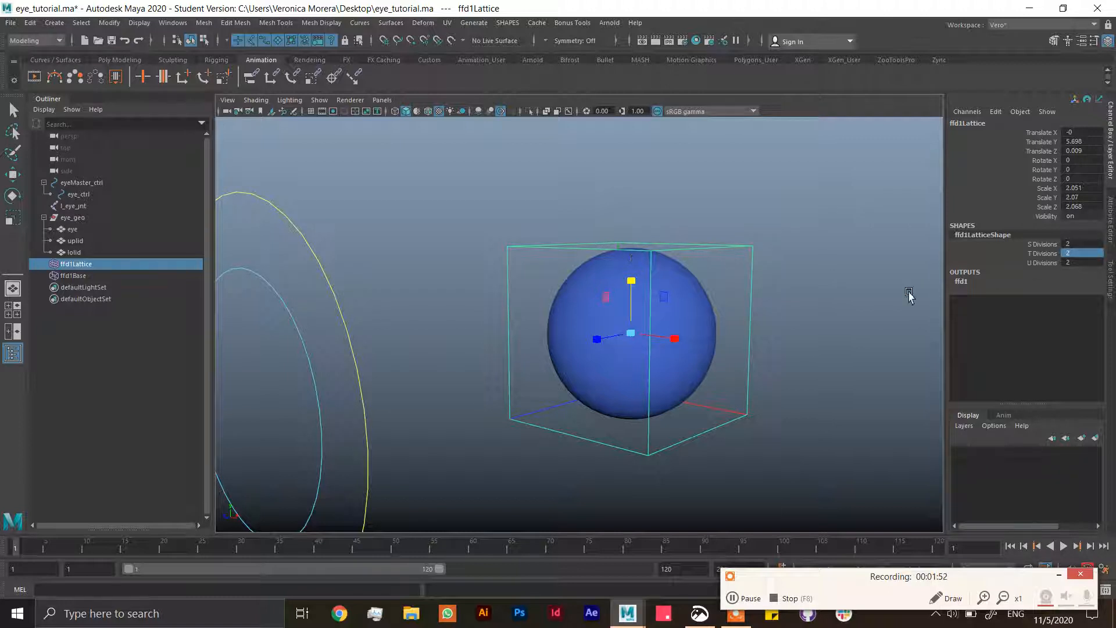
# Move the lattice's four front points back toward the eye to flatten the eye and lids in depth
pyautogui.keyDown('alt'); pyautogui.moveTo(706, 311); pyautogui.dragTo(459, 313); pyautogui.keyUp('alt')
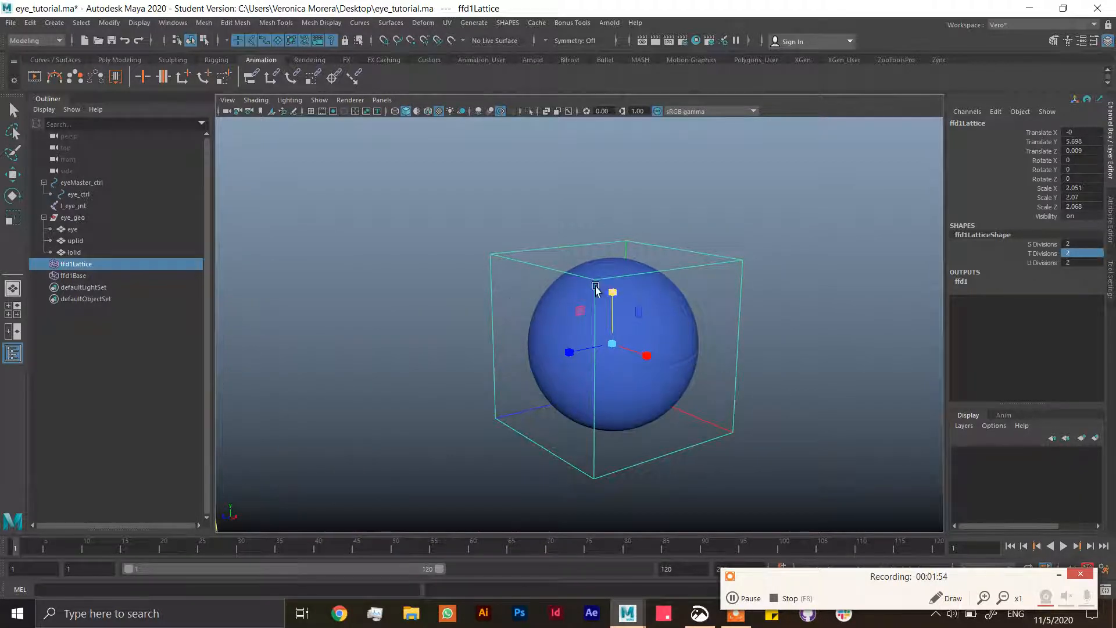
pyautogui.click(204, 40)
pyautogui.keyDown('alt'); pyautogui.moveTo(581, 291); pyautogui.dragTo(512, 267); pyautogui.keyUp('alt')
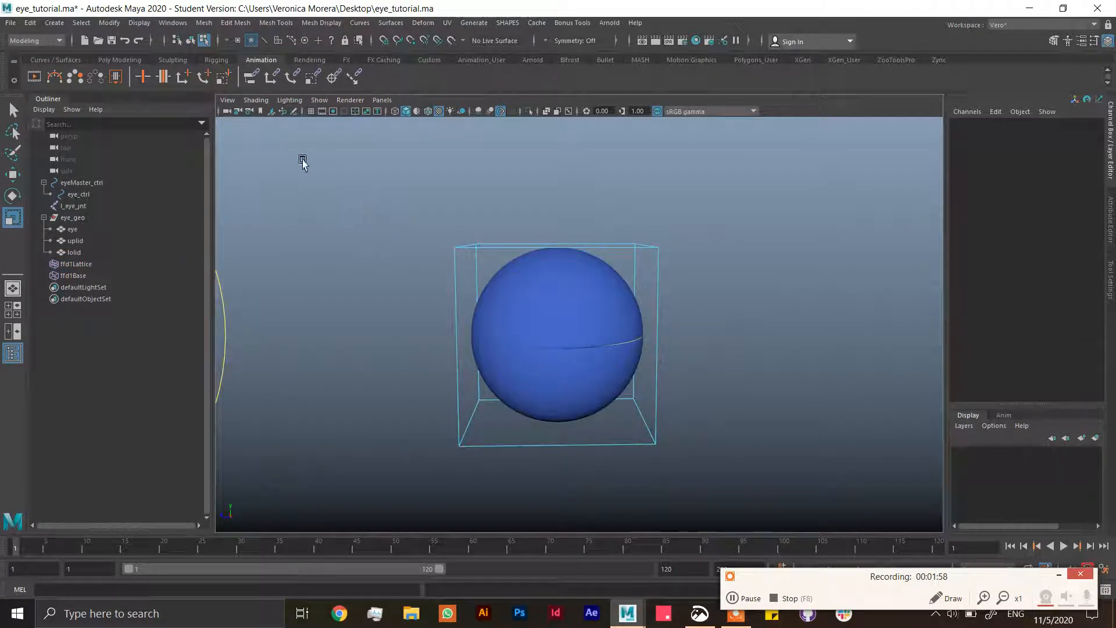
pyautogui.click(238, 40)
pyautogui.moveTo(392, 193); pyautogui.dragTo(526, 445)
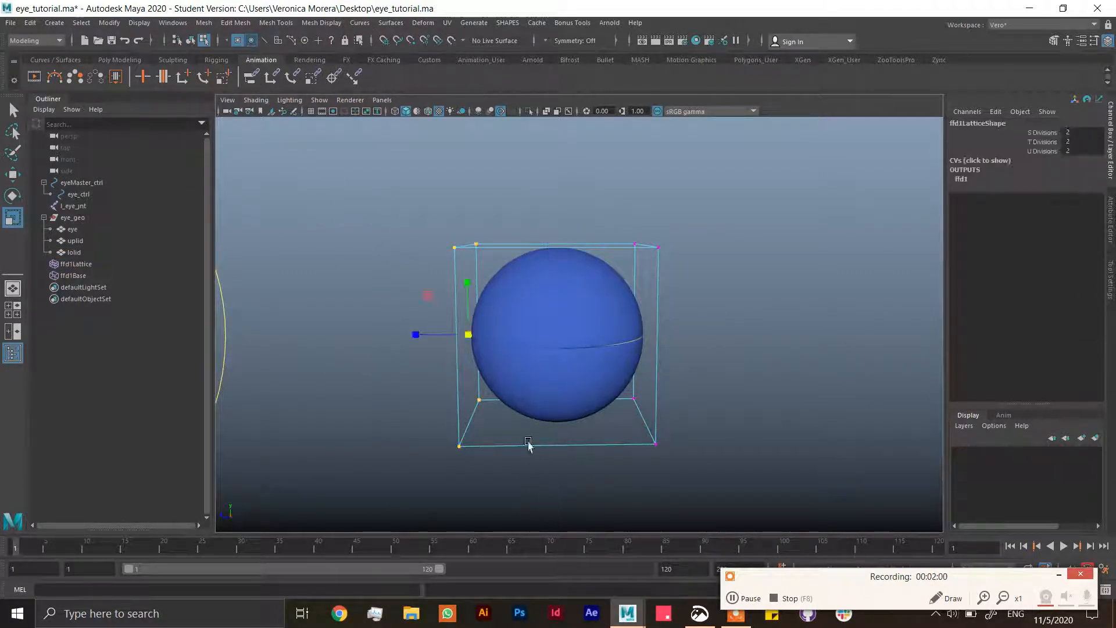
pyautogui.press('w')
pyautogui.moveTo(411, 333); pyautogui.dragTo(470, 338)
# Scale the lattice points narrower in width to give the eye an upright oval shape, and return to object selection
pyautogui.keyDown('alt'); pyautogui.moveTo(591, 367); pyautogui.dragTo(554, 328); pyautogui.keyUp('alt')
pyautogui.press('r')
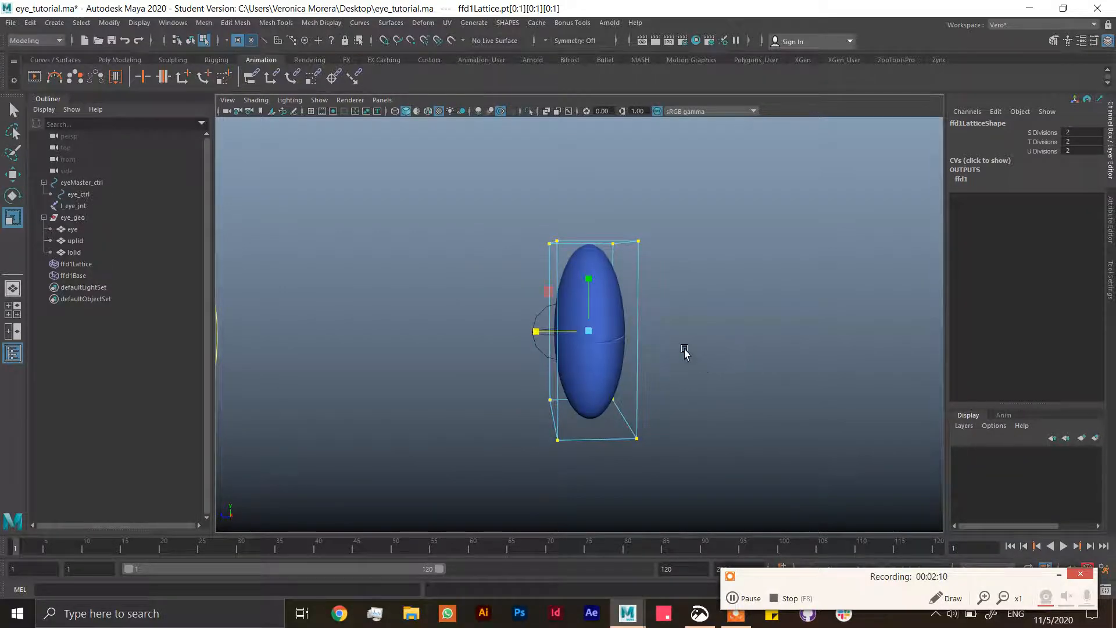
pyautogui.keyDown('alt'); pyautogui.moveTo(685, 349); pyautogui.dragTo(713, 324); pyautogui.keyUp('alt')
pyautogui.click(192, 40)
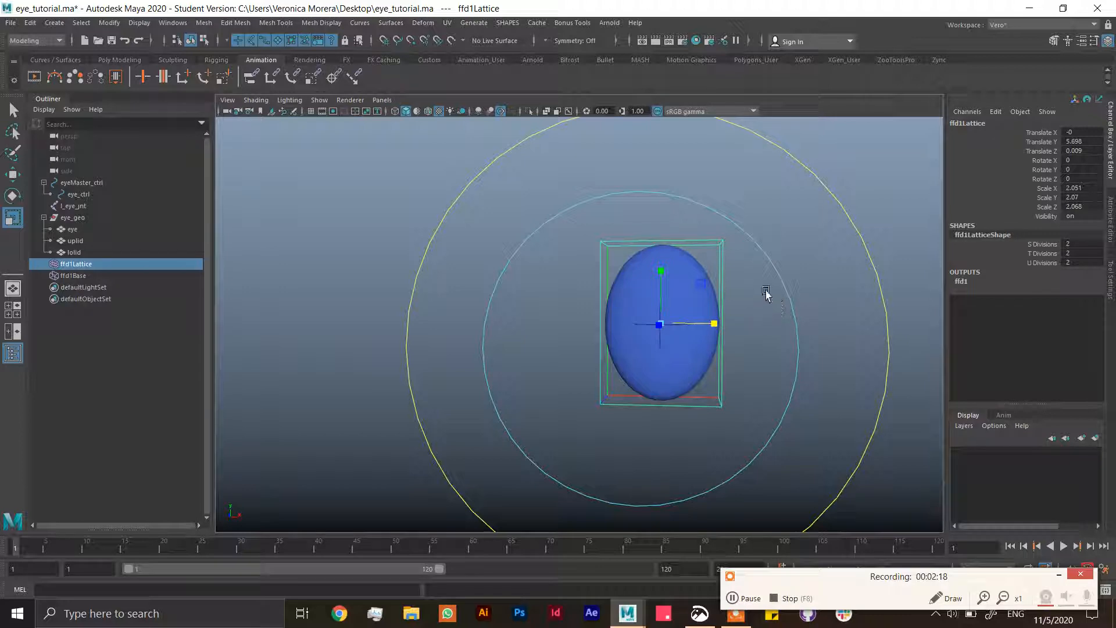
pyautogui.click(798, 283)
# Try rotating the uplid mesh about its X axis inside the lattice, and undo the rotation
pyautogui.keyDown('alt'); pyautogui.moveTo(572, 340); pyautogui.dragTo(607, 369); pyautogui.keyUp('alt')
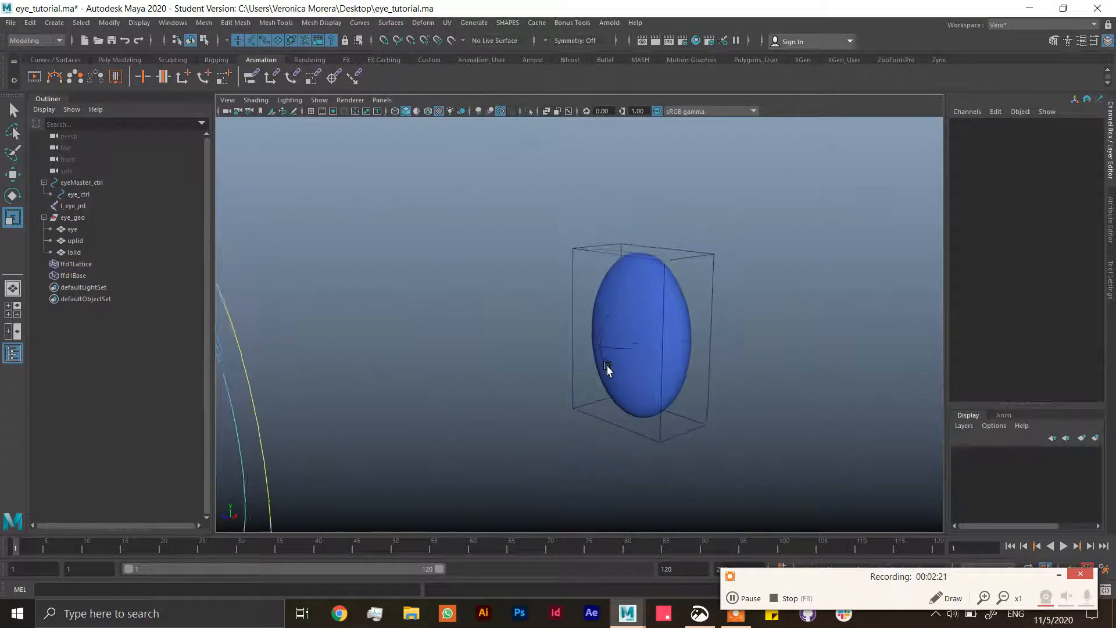
pyautogui.click(75, 219)
pyautogui.click(79, 229)
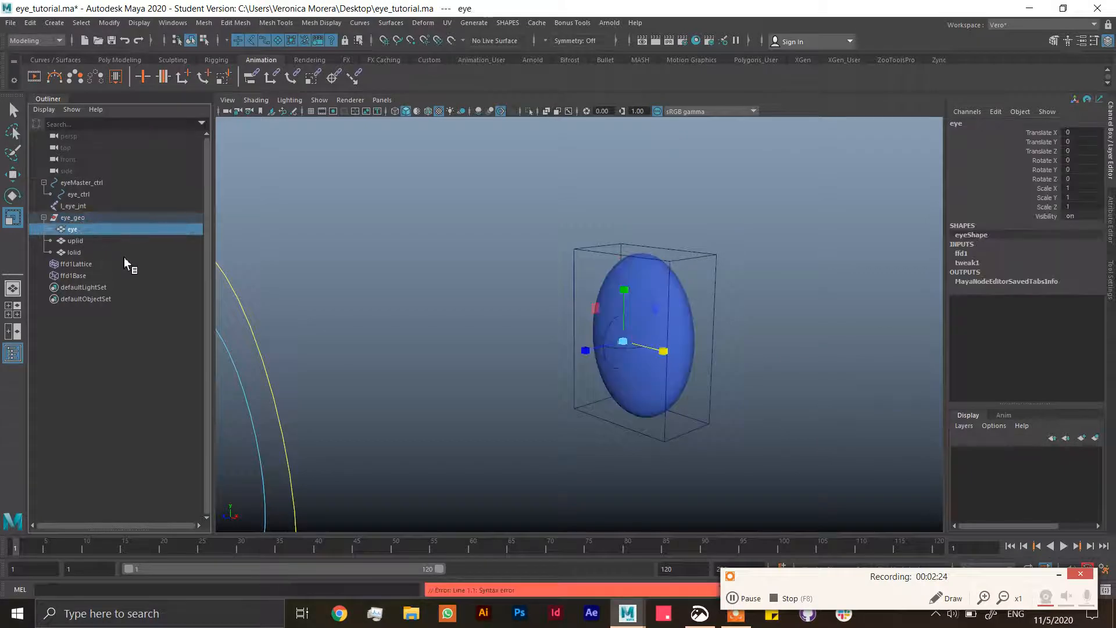
pyautogui.click(76, 241)
pyautogui.press('e')
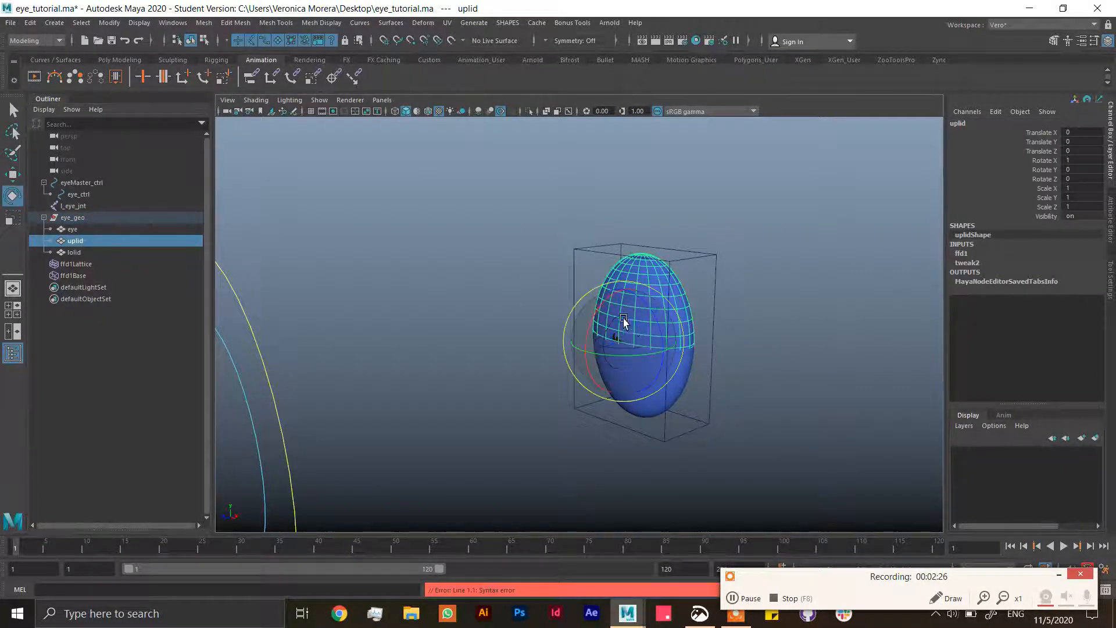
pyautogui.moveTo(598, 324); pyautogui.dragTo(609, 292)
pyautogui.hotkey('ctrl', 'z')
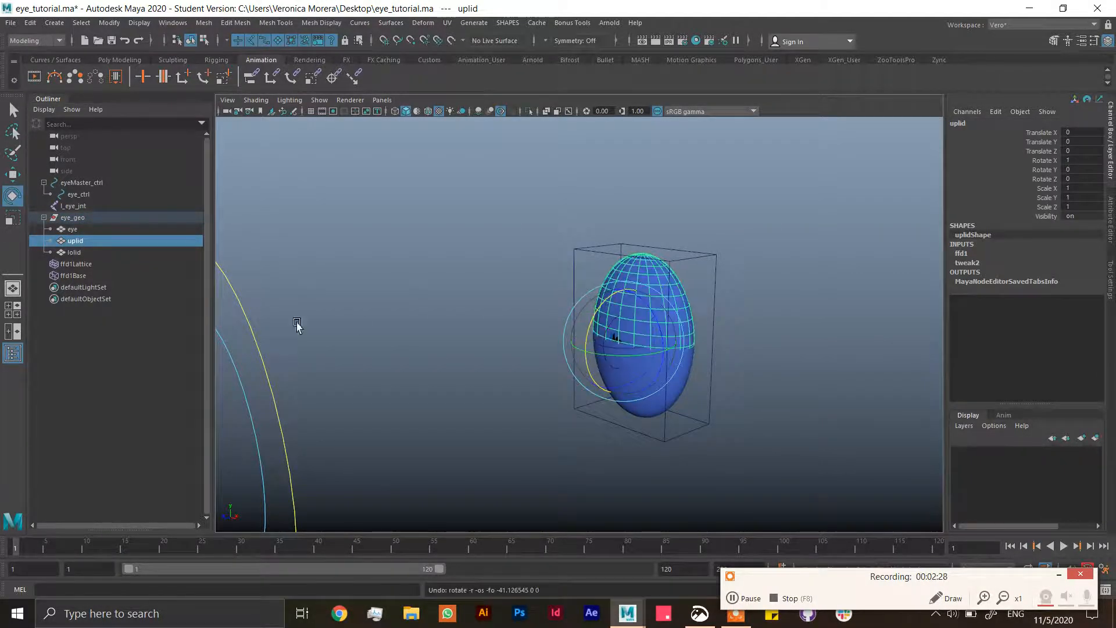
# Rotate the uplid mesh to about -39.5 on X to open the upper lid, undoing the extra rotation
pyautogui.click(89, 230)
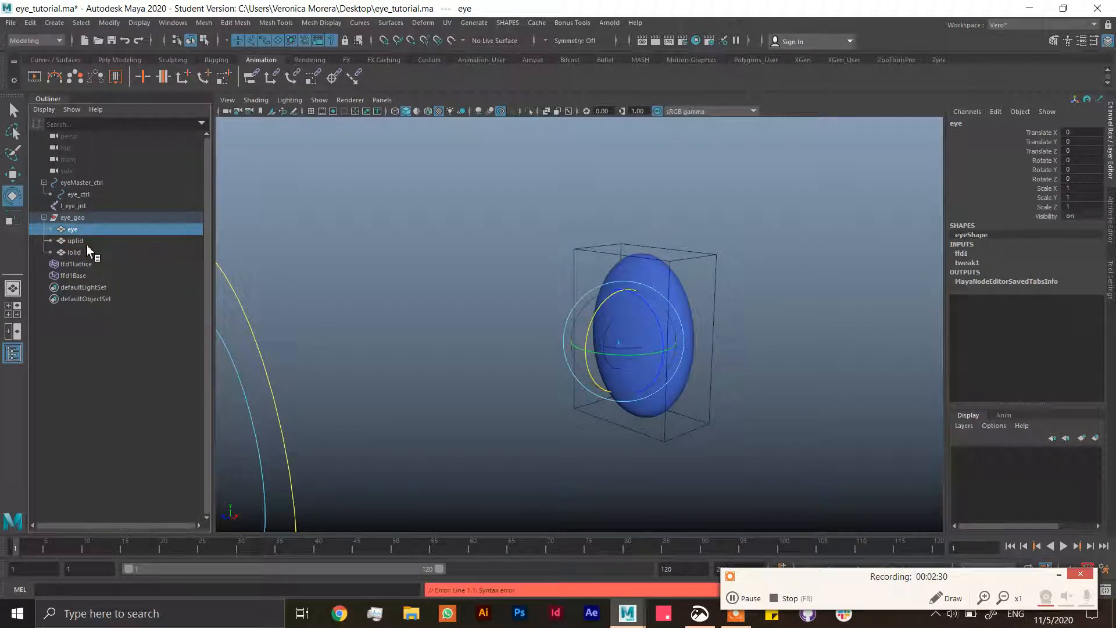
pyautogui.click(86, 239)
pyautogui.click(85, 251)
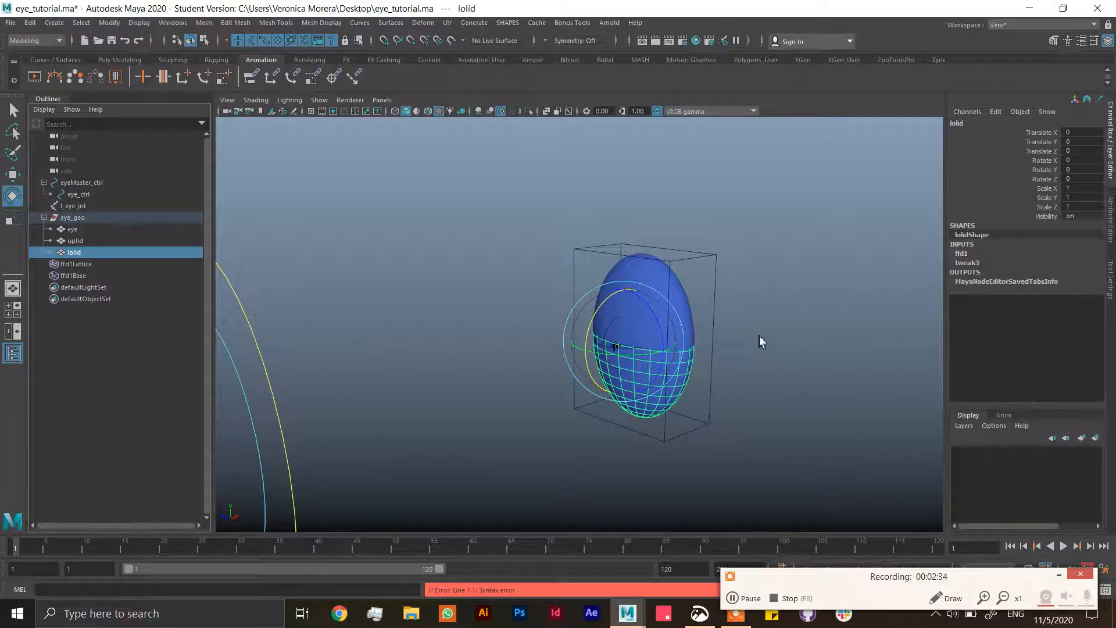
pyautogui.keyDown('alt'); pyautogui.moveTo(760, 341); pyautogui.dragTo(698, 337); pyautogui.keyUp('alt')
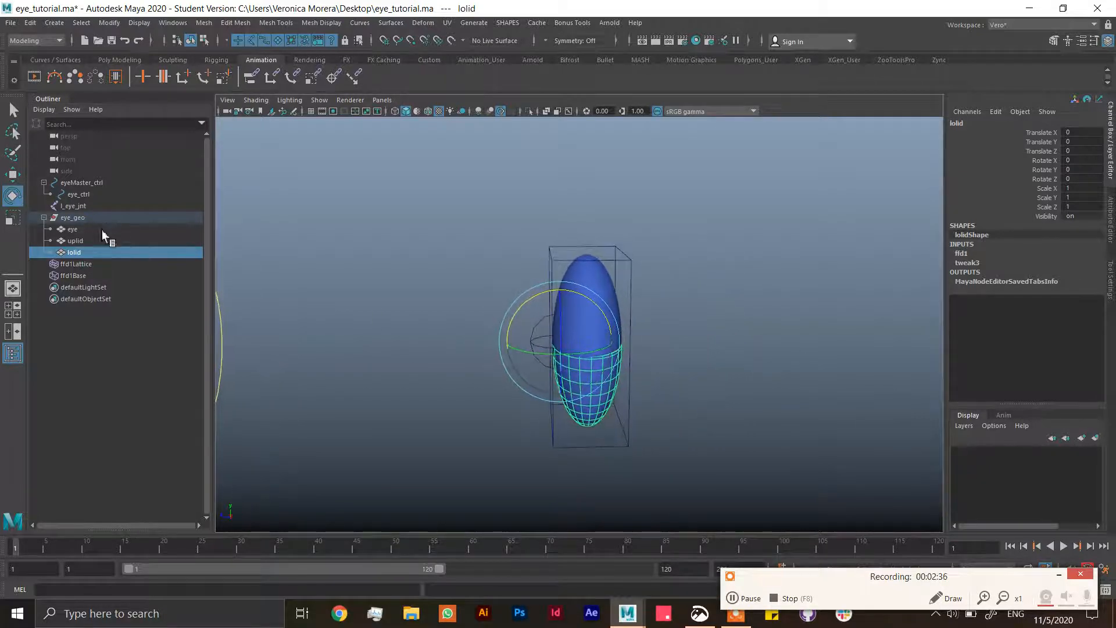
pyautogui.click(78, 230)
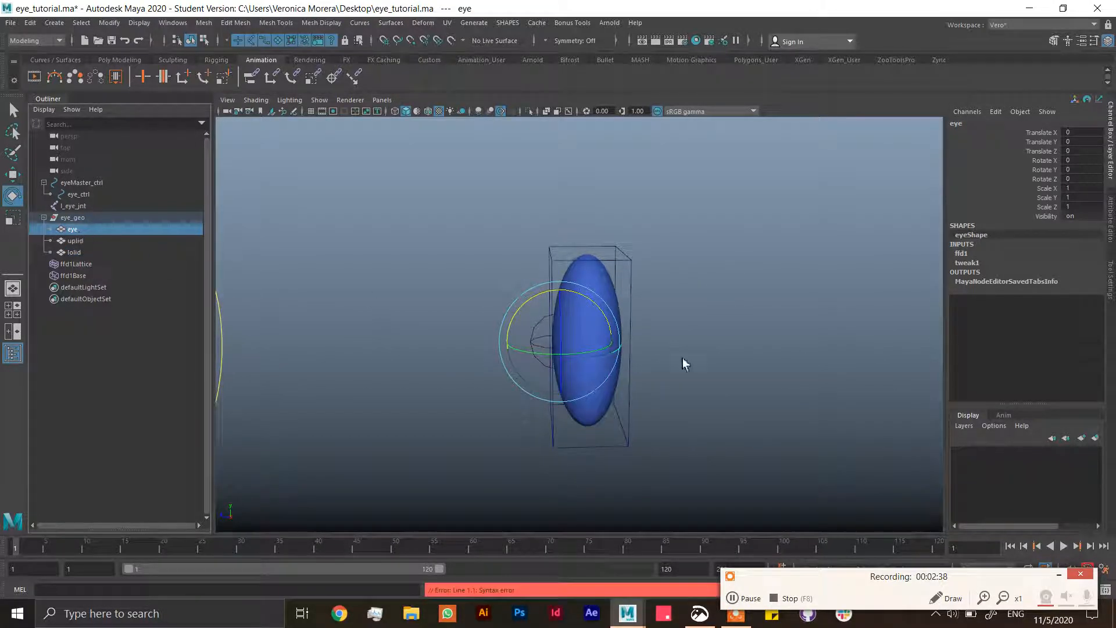
pyautogui.click(108, 242)
pyautogui.moveTo(584, 302); pyautogui.dragTo(706, 337)
pyautogui.moveTo(655, 313); pyautogui.dragTo(649, 323)
pyautogui.hotkey('ctrl', 'z')
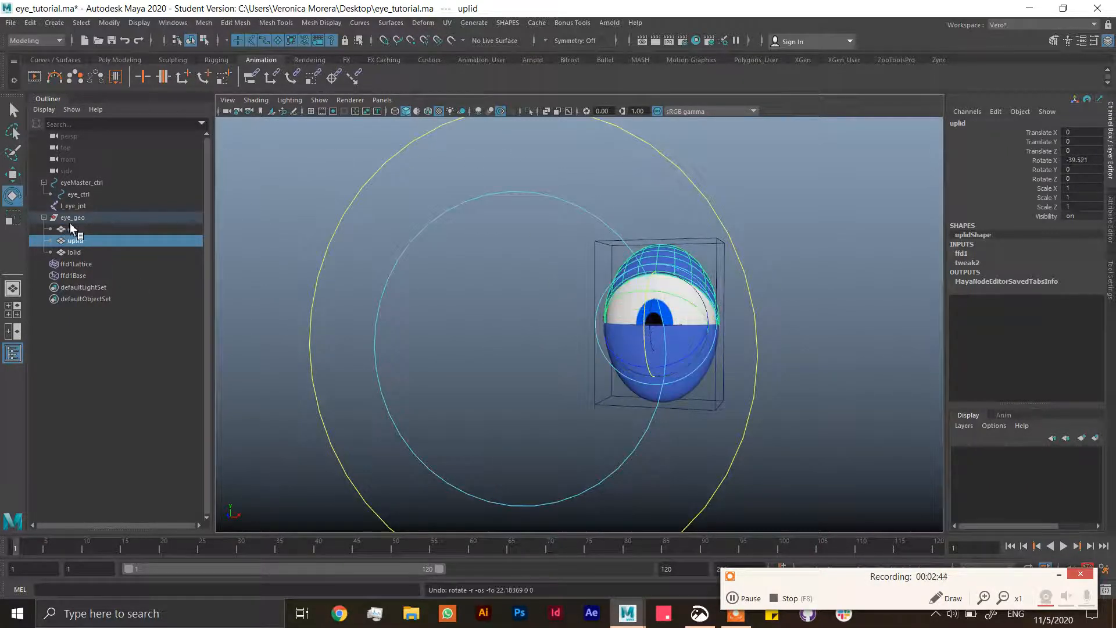
# Try moving the eye_geo group sideways along X out of the lattice twice, undoing each move
pyautogui.click(70, 218)
pyautogui.press('w')
pyautogui.moveTo(724, 322); pyautogui.dragTo(862, 347)
pyautogui.hotkey('ctrl', 'z')
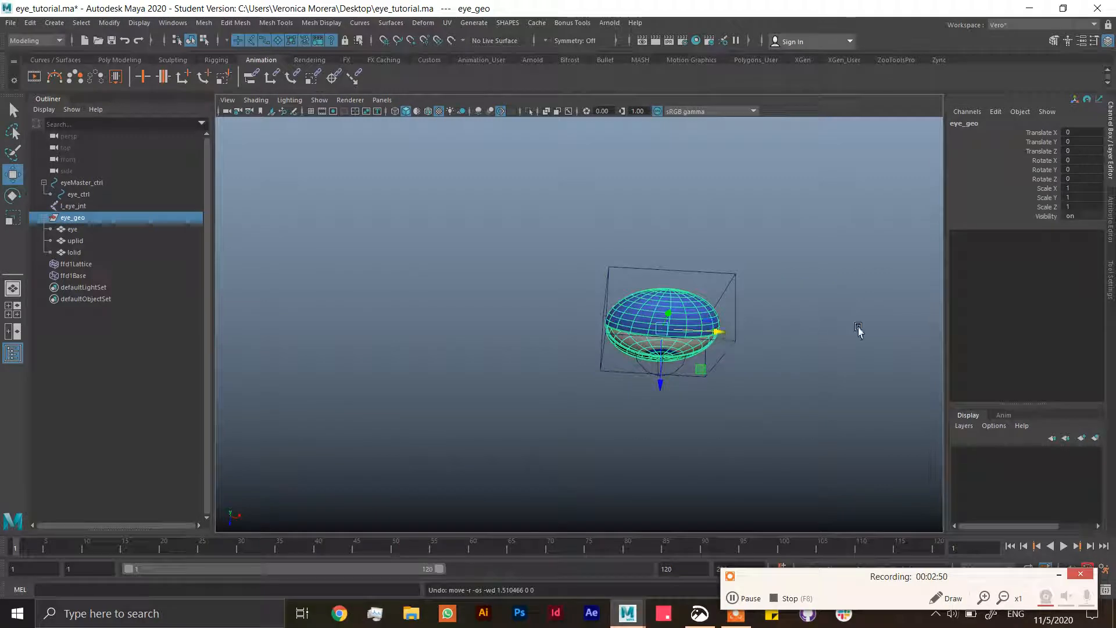
pyautogui.moveTo(731, 335); pyautogui.dragTo(855, 320)
pyautogui.hotkey('ctrl', 'z')
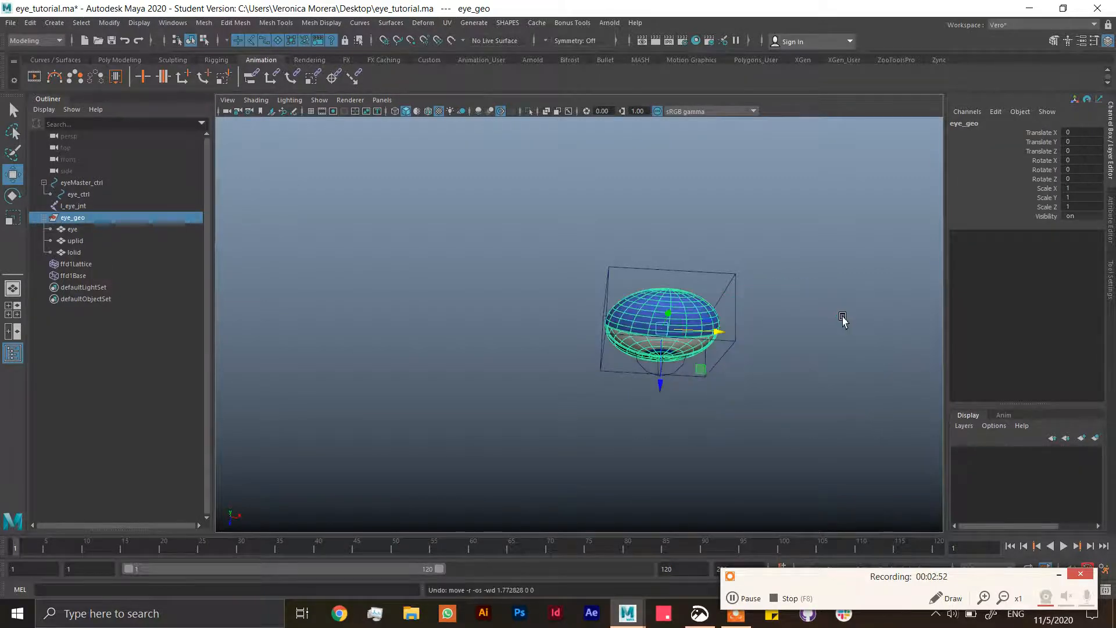
# Open the attributes of ffd1Lattice and look through its shape, deformer and base nodes, including the shape's object display settings
pyautogui.keyDown('alt'); pyautogui.moveTo(800, 359); pyautogui.dragTo(763, 314); pyautogui.keyUp('alt')
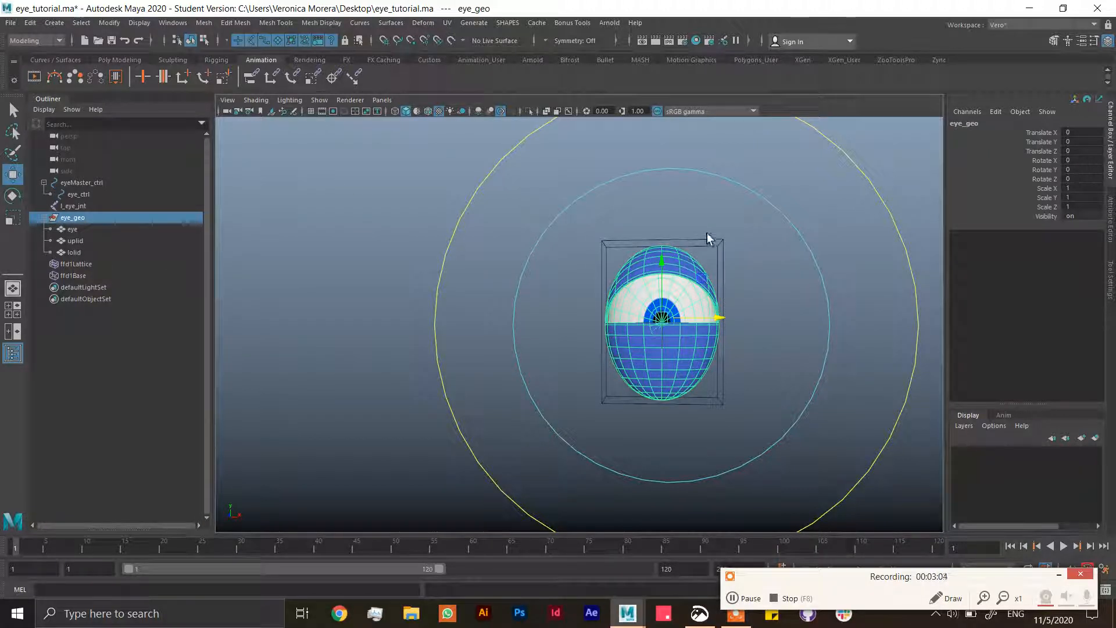
pyautogui.click(87, 265)
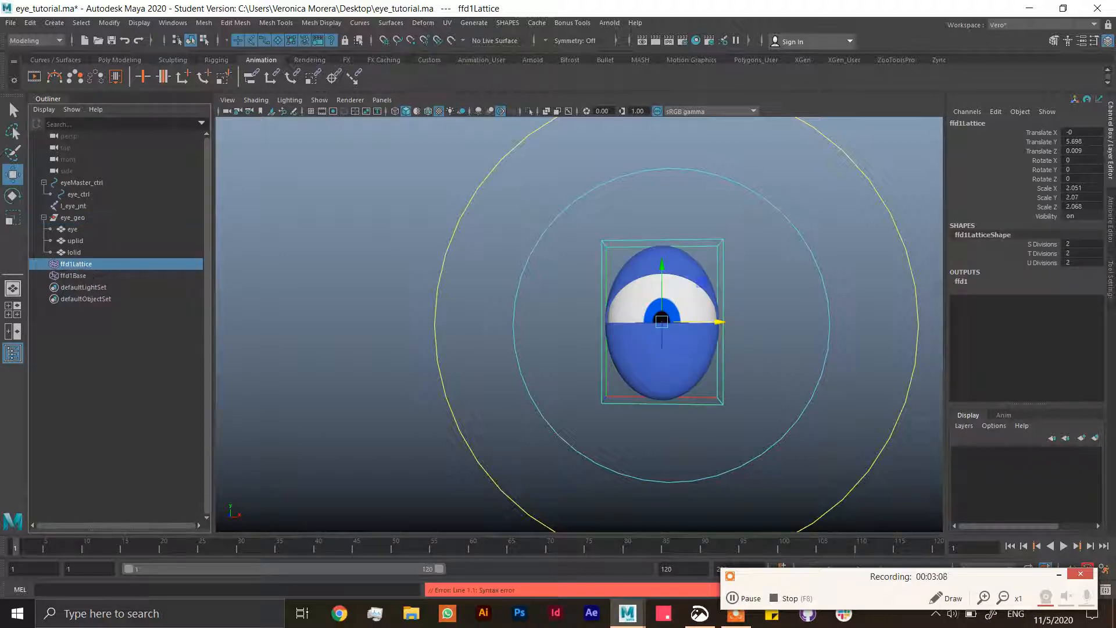
pyautogui.click(1112, 244)
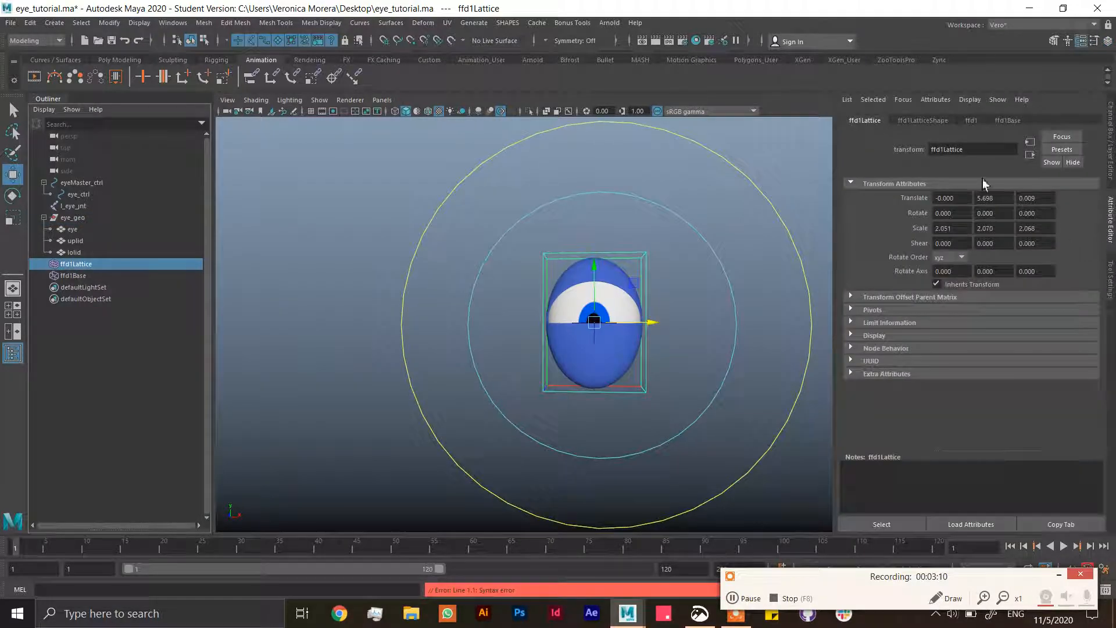
pyautogui.click(924, 121)
pyautogui.click(972, 122)
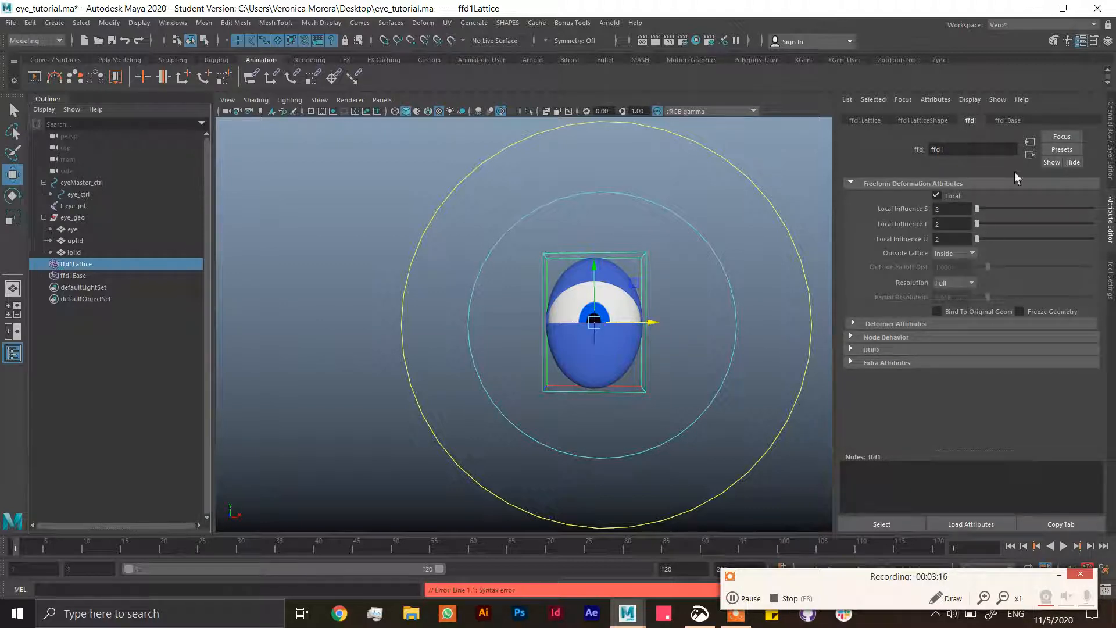
pyautogui.click(1009, 122)
pyautogui.click(924, 122)
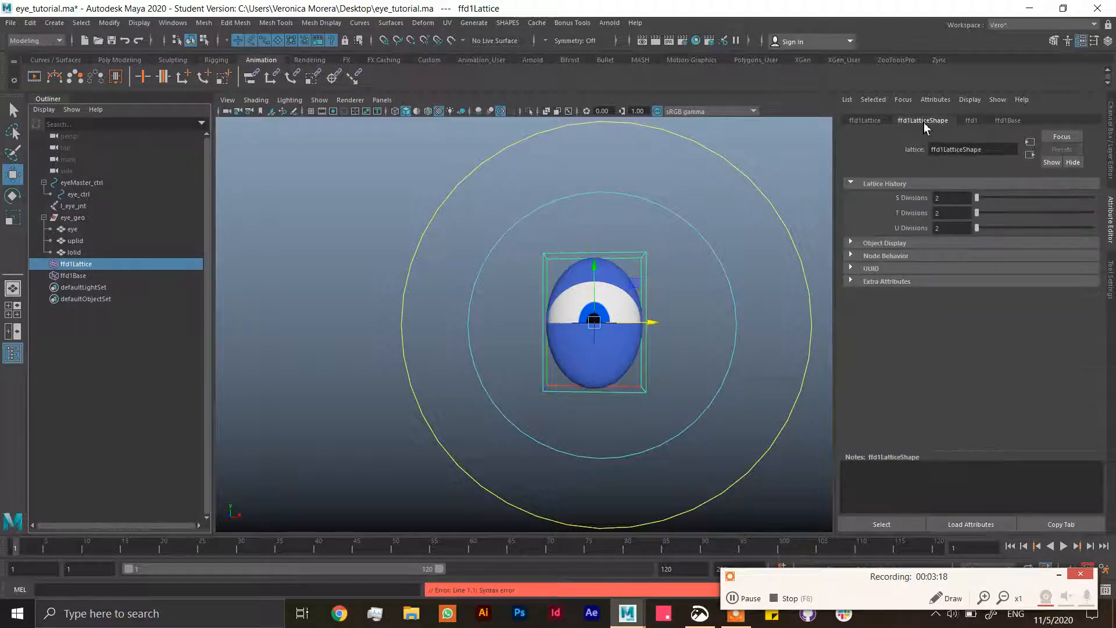
pyautogui.click(891, 243)
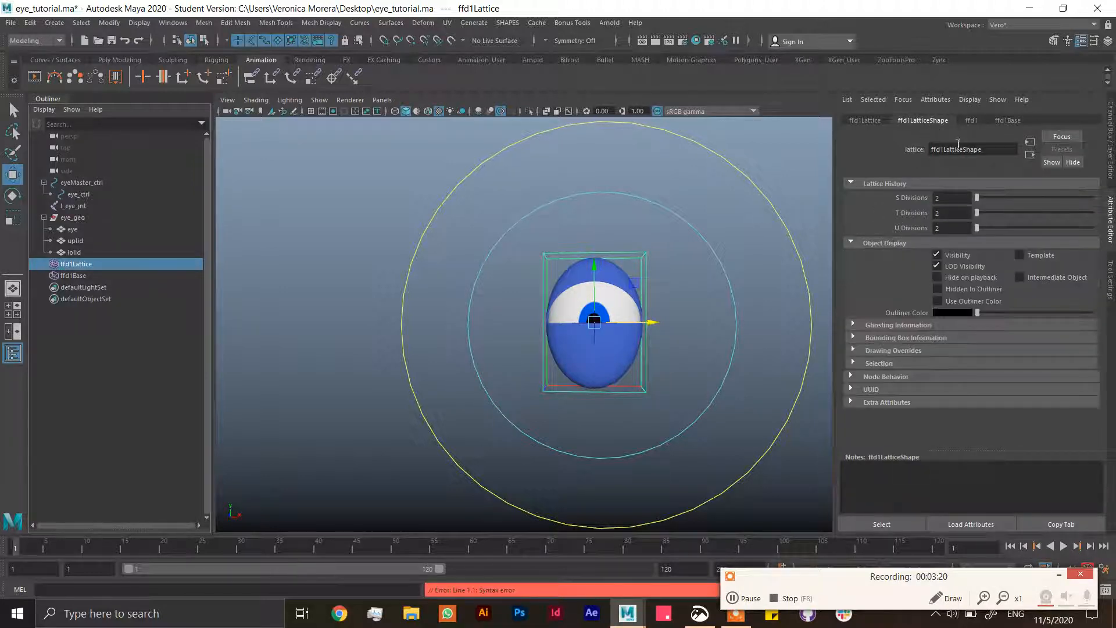
# Set the Outside Lattice option of the ffd1 deformer to All, check the eye and clear the selection
pyautogui.click(972, 122)
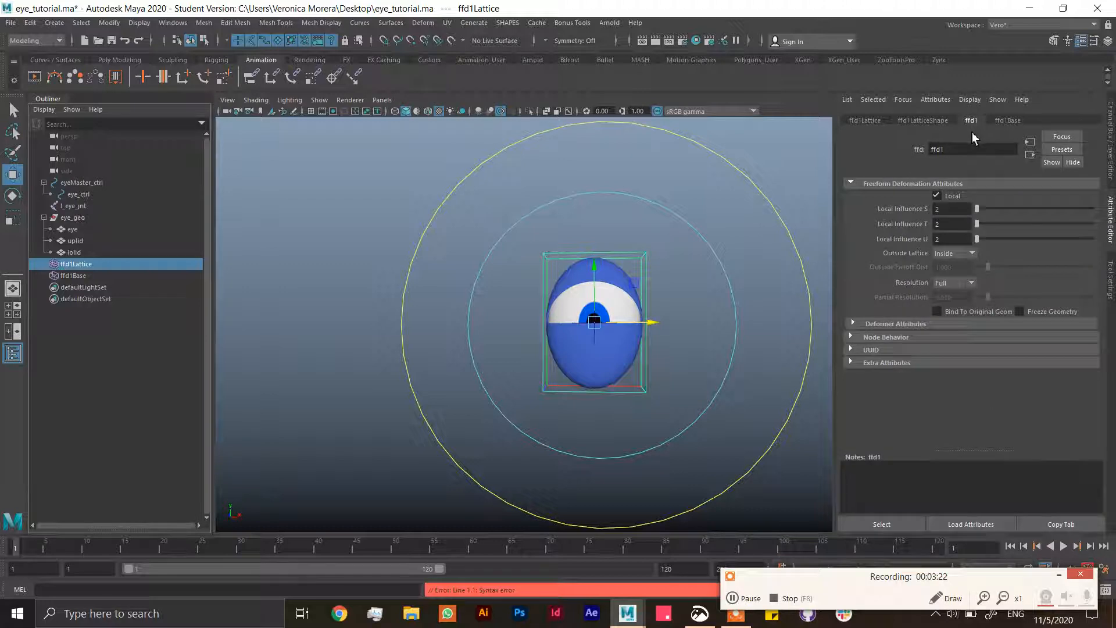
pyautogui.click(953, 254)
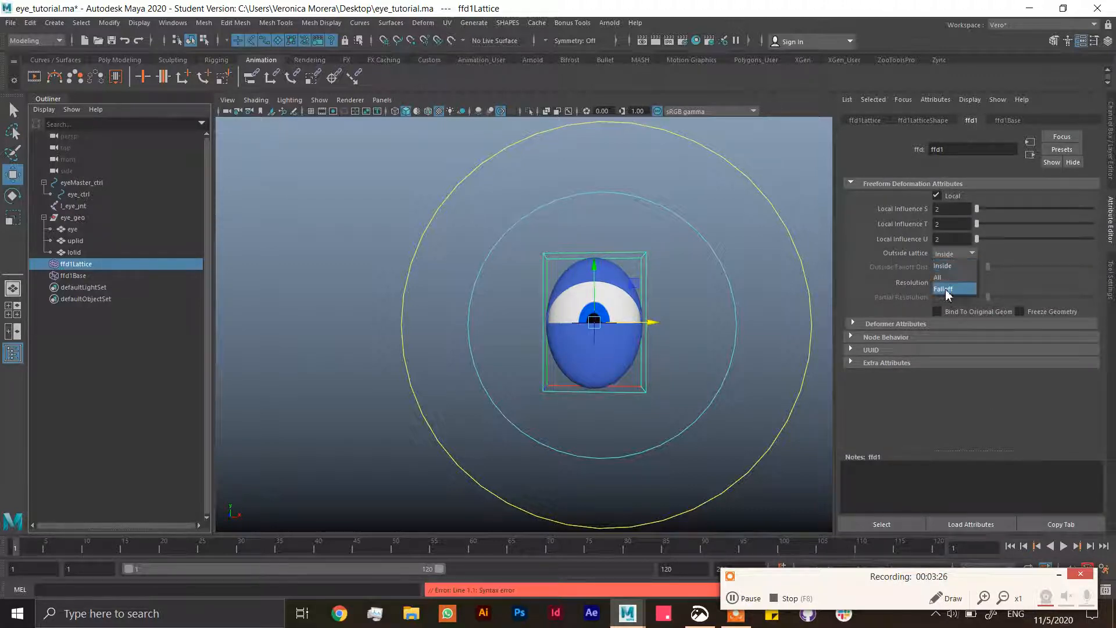
pyautogui.click(949, 279)
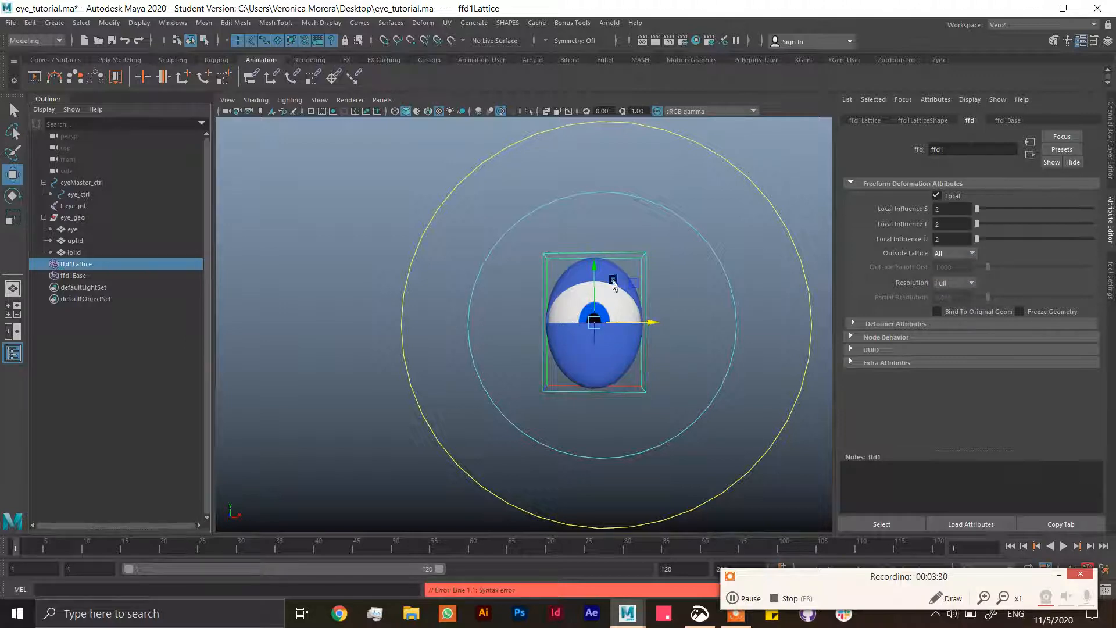
pyautogui.keyDown('alt'); pyautogui.moveTo(698, 281); pyautogui.dragTo(637, 289); pyautogui.keyUp('alt')
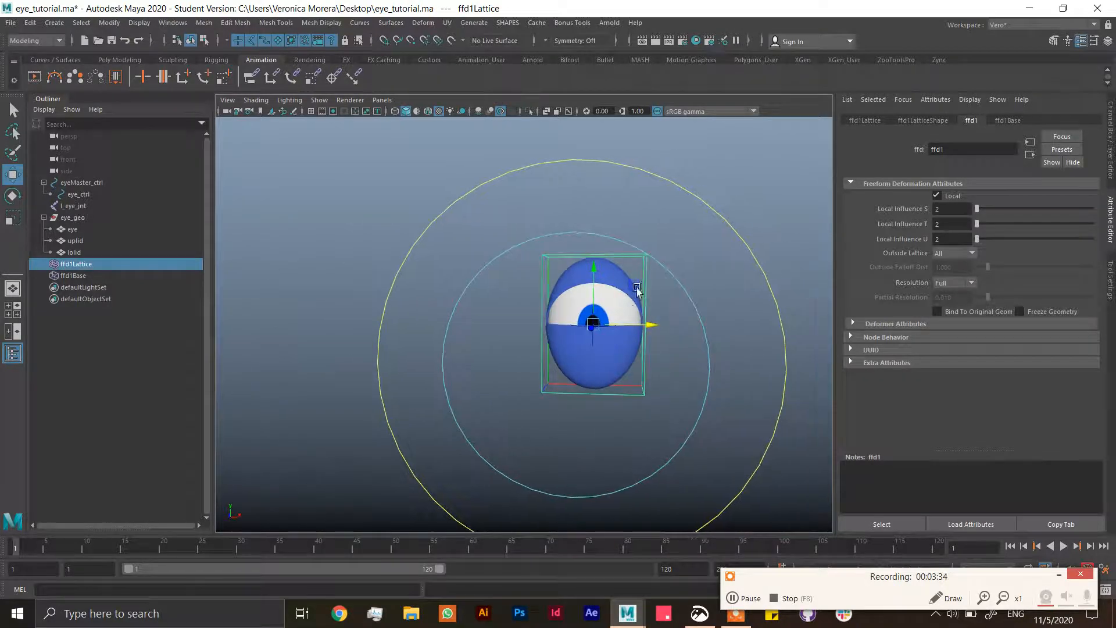
pyautogui.keyDown('alt'); pyautogui.moveTo(670, 346); pyautogui.dragTo(679, 342); pyautogui.keyUp('alt')
pyautogui.click(681, 372)
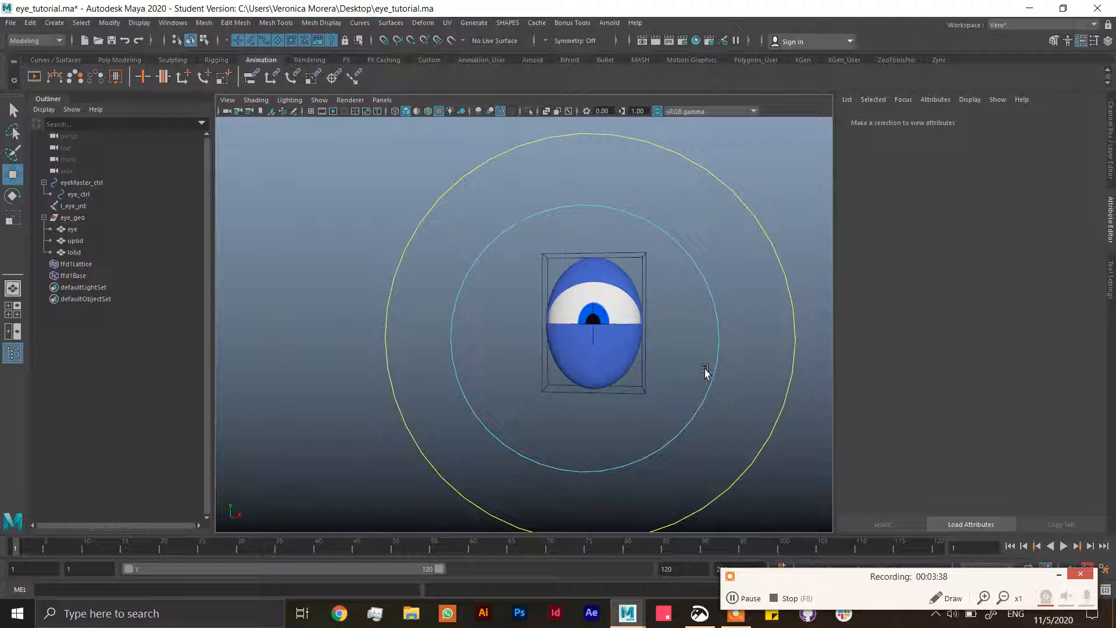
# Select the uplid mesh, show its transform channels and open the Connection Editor
pyautogui.click(593, 287)
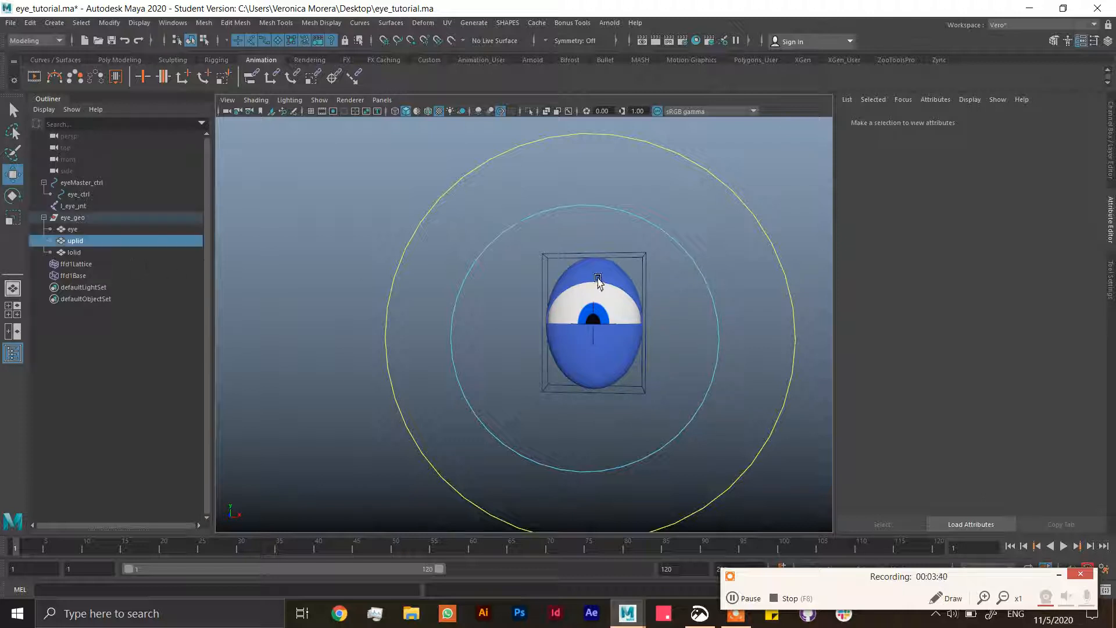
pyautogui.click(1111, 164)
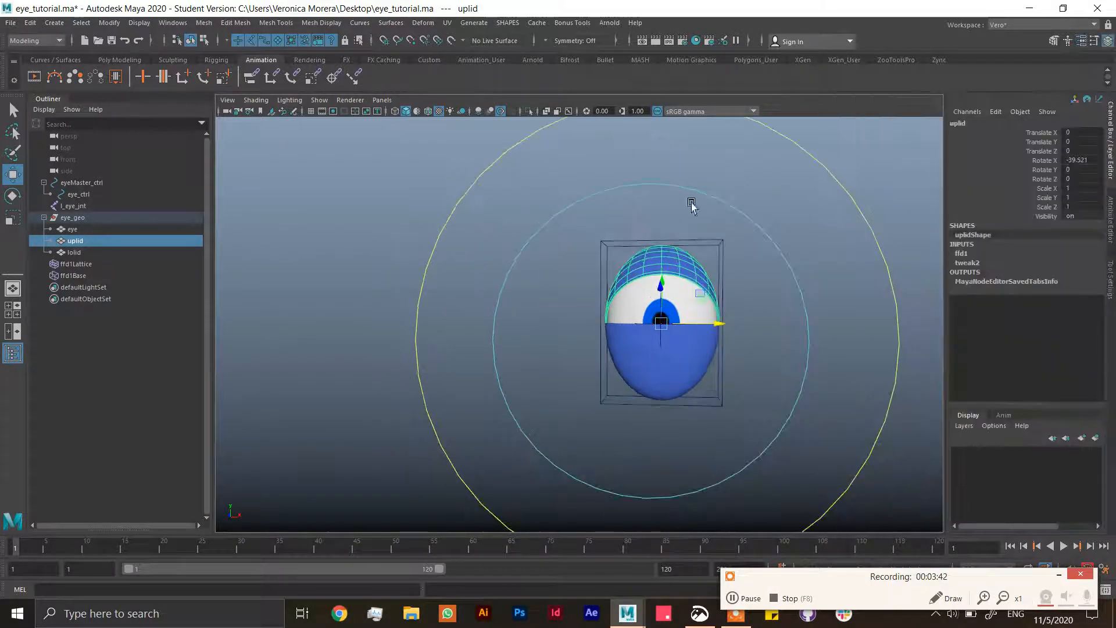
pyautogui.click(173, 22)
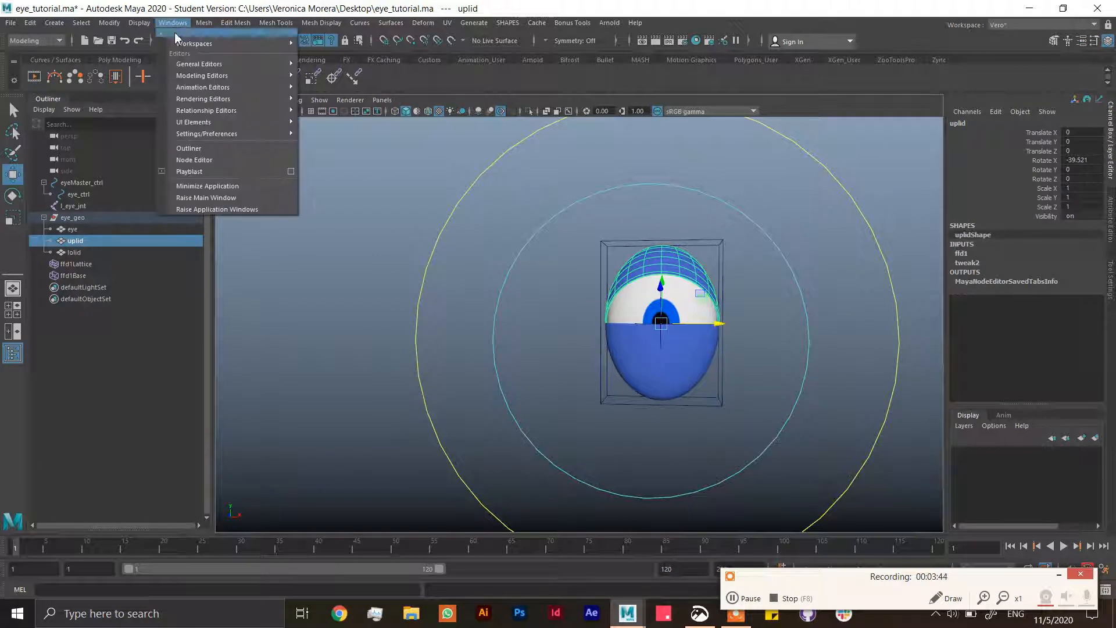
pyautogui.moveTo(206, 88)
pyautogui.moveTo(210, 65)
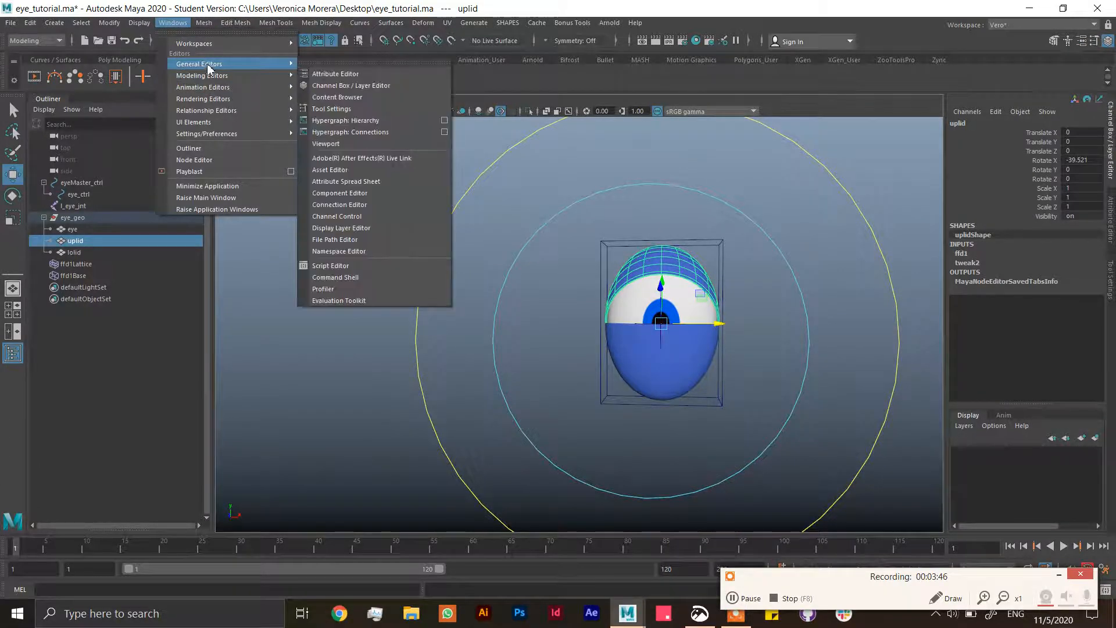
pyautogui.click(355, 209)
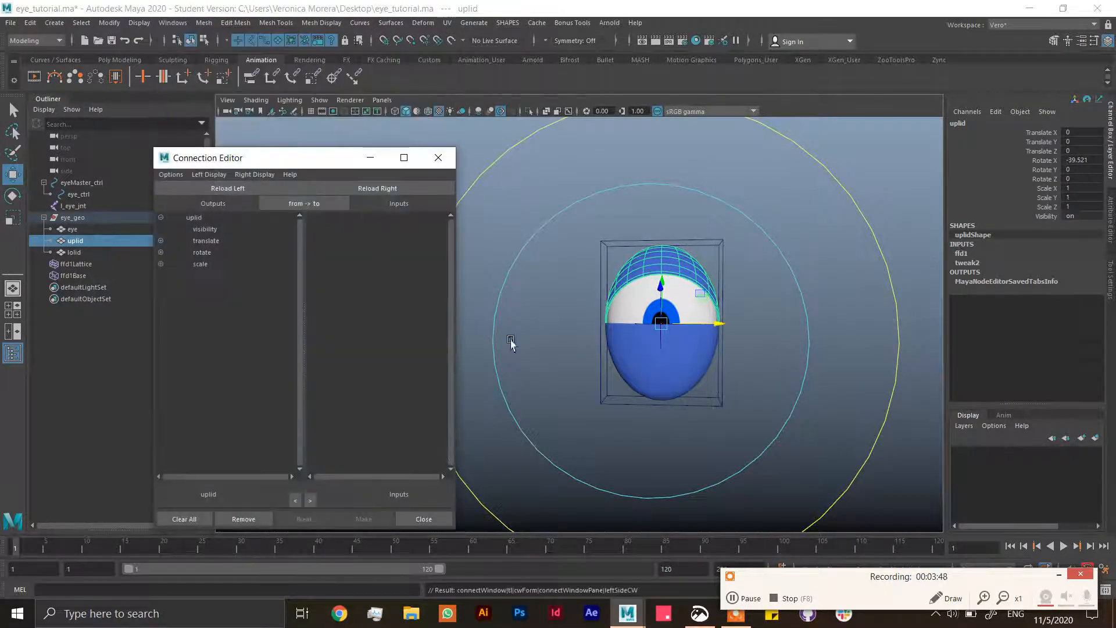
# Load eye_ctrl as the connection source and the lolid and uplid meshes as the targets
pyautogui.click(543, 456)
pyautogui.click(244, 189)
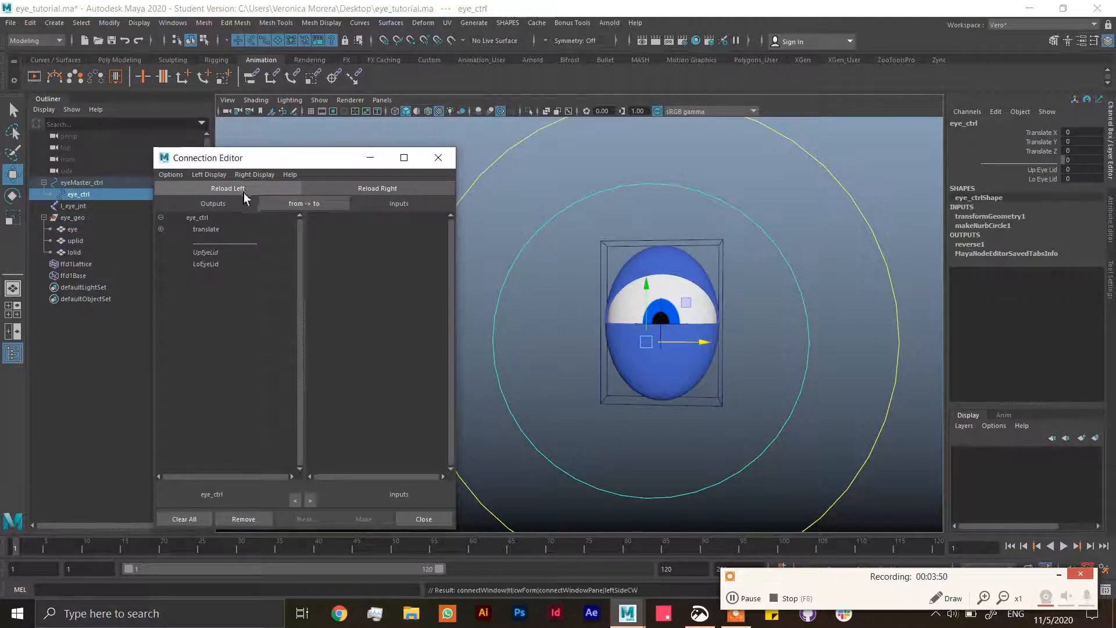
pyautogui.click(76, 252)
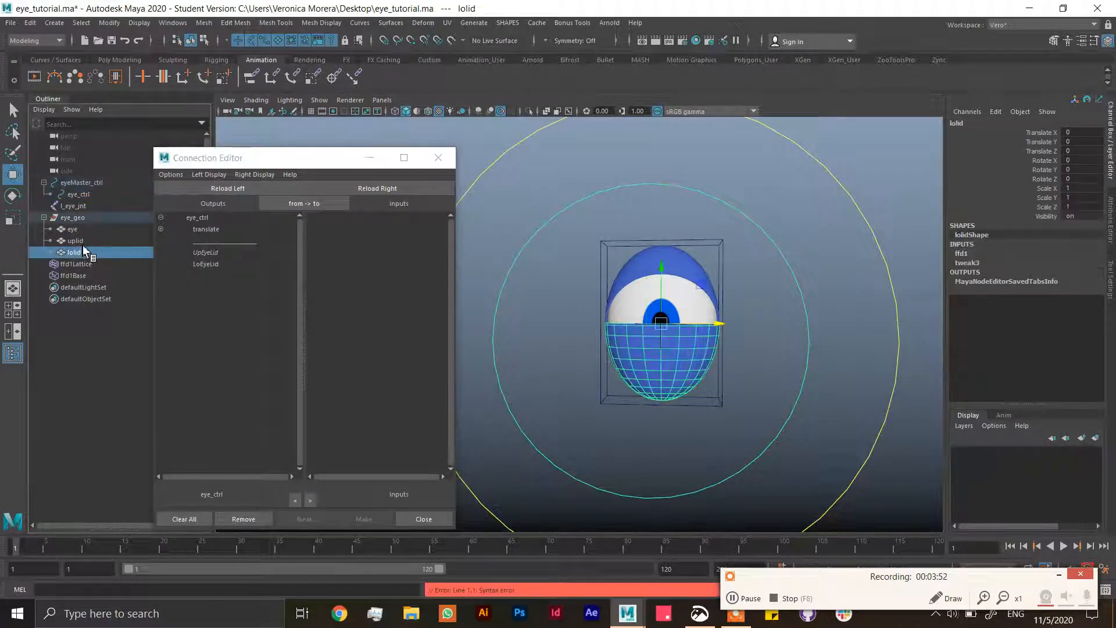
pyautogui.keyDown('shift'); pyautogui.click(79, 241); pyautogui.keyUp('shift')
pyautogui.click(391, 189)
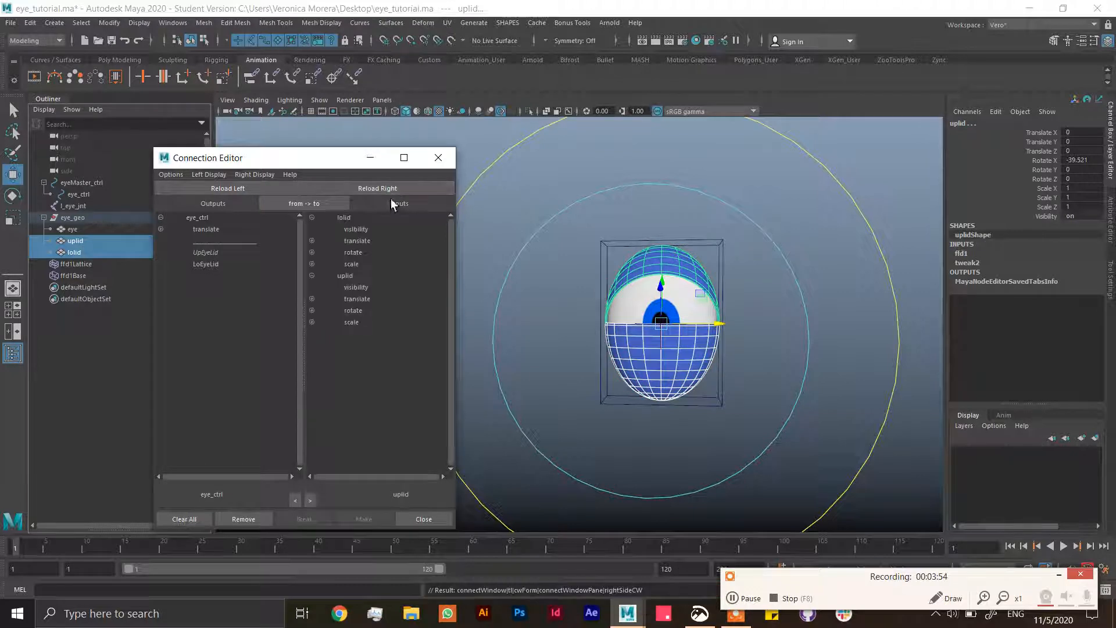
# Connect eye_ctrl's UpEyeLid to uplid's rotateX and LoEyeLid to lolid's rotateX
pyautogui.click(198, 257)
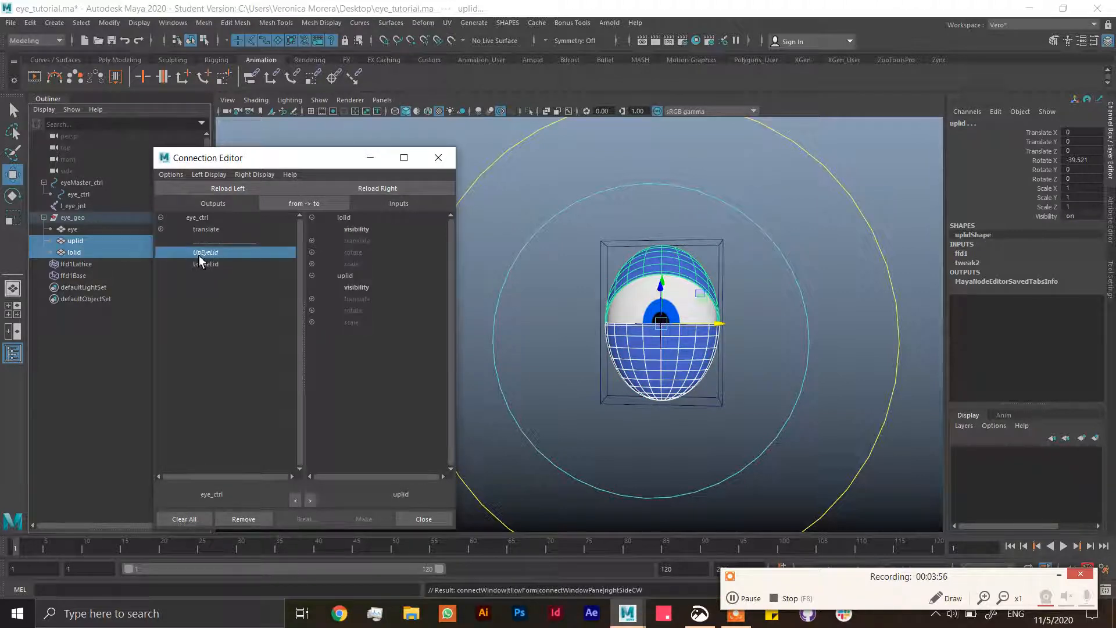
pyautogui.click(312, 252)
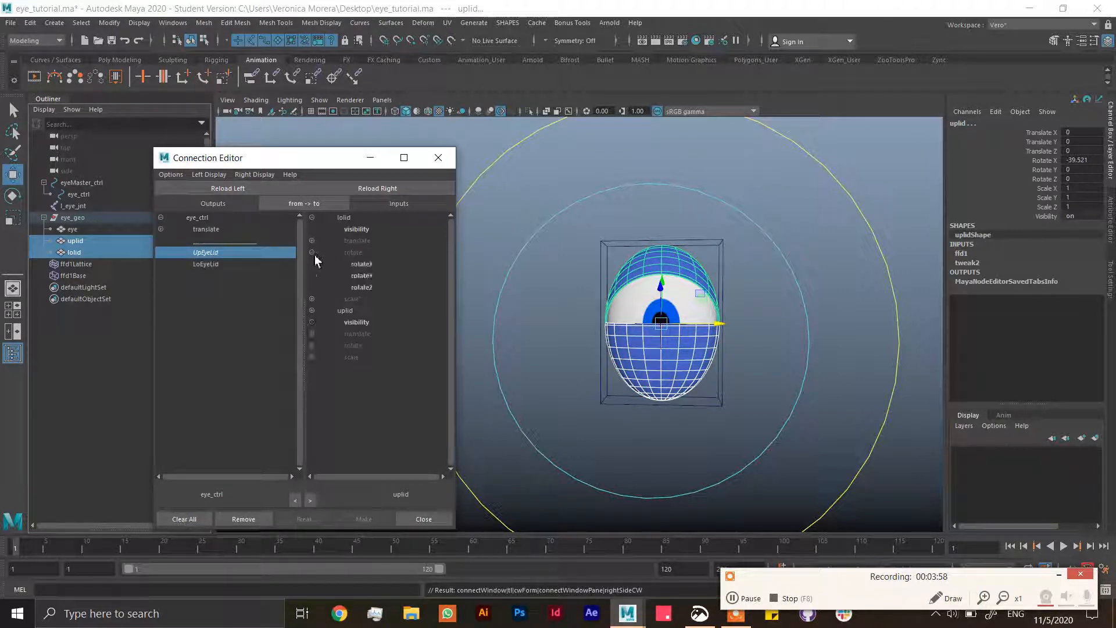
pyautogui.click(313, 346)
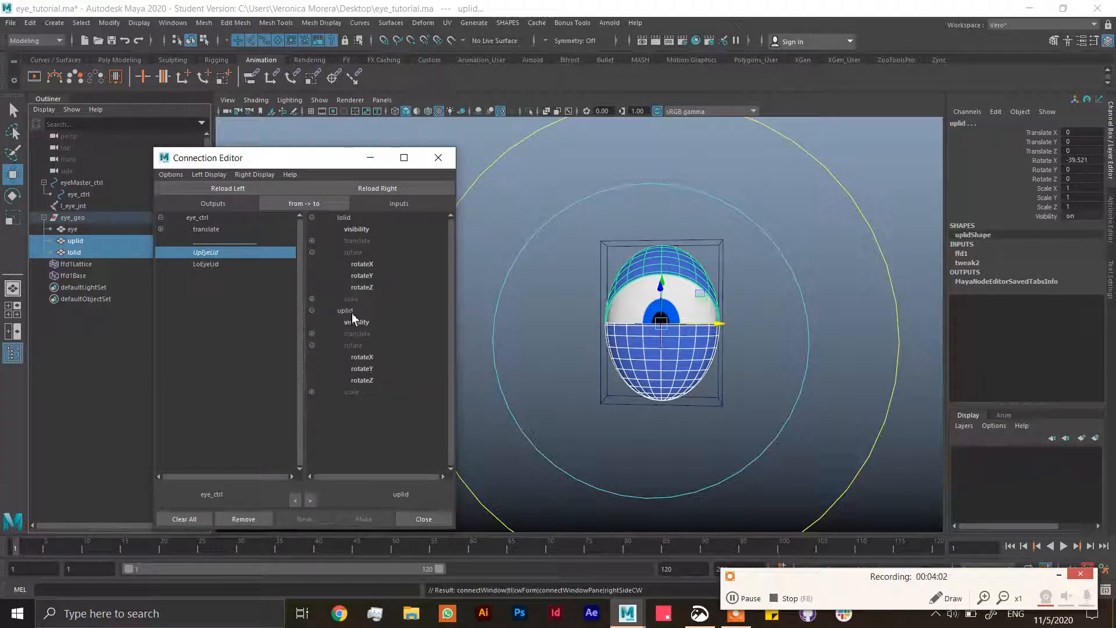
pyautogui.click(362, 357)
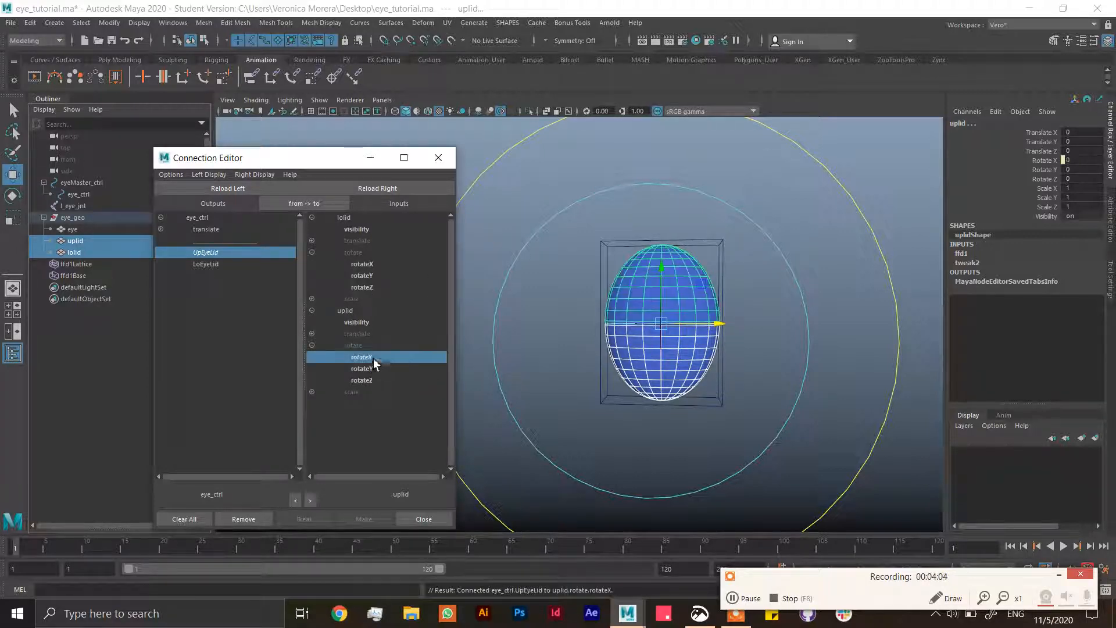
pyautogui.click(212, 266)
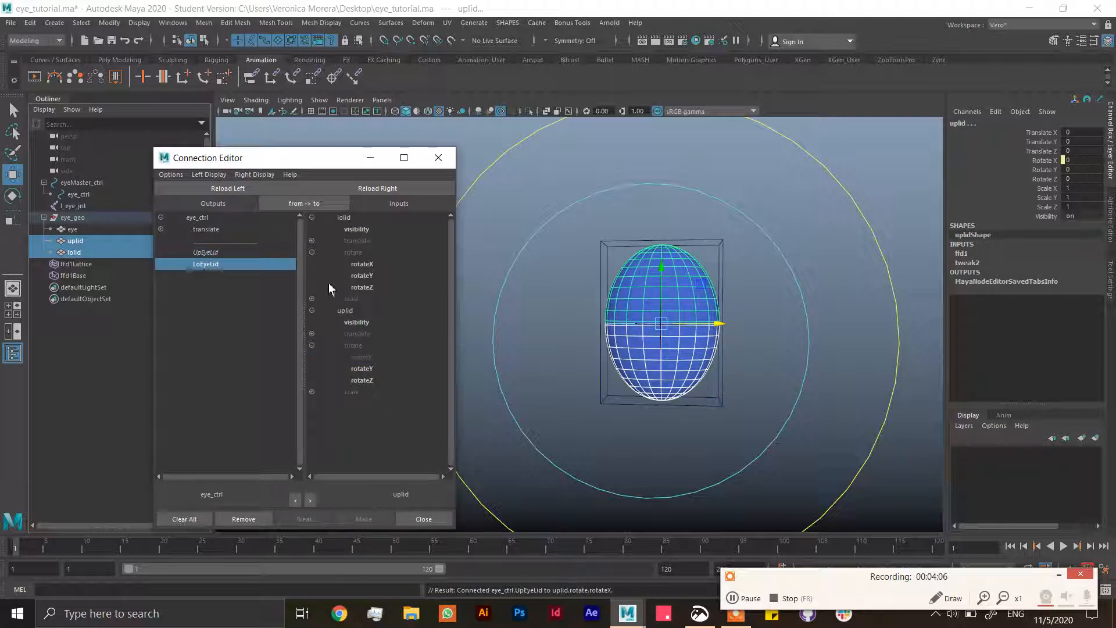
pyautogui.click(363, 265)
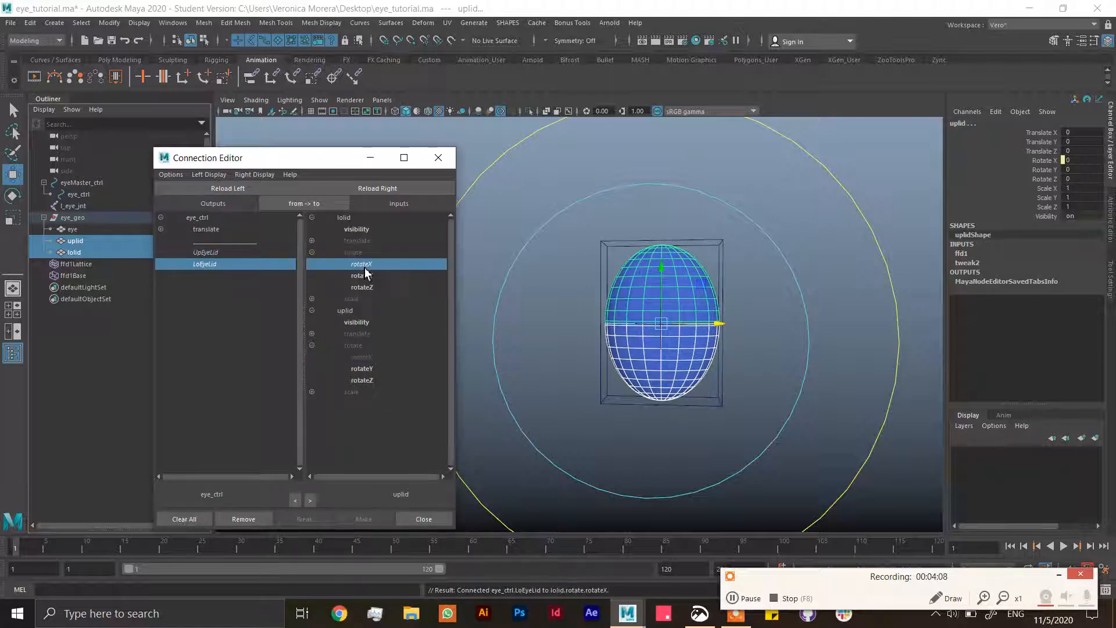
# Test eye_ctrl's Lo Eye Lid and Up Eye Lid attributes one at a time, undoing each change
pyautogui.click(880, 265)
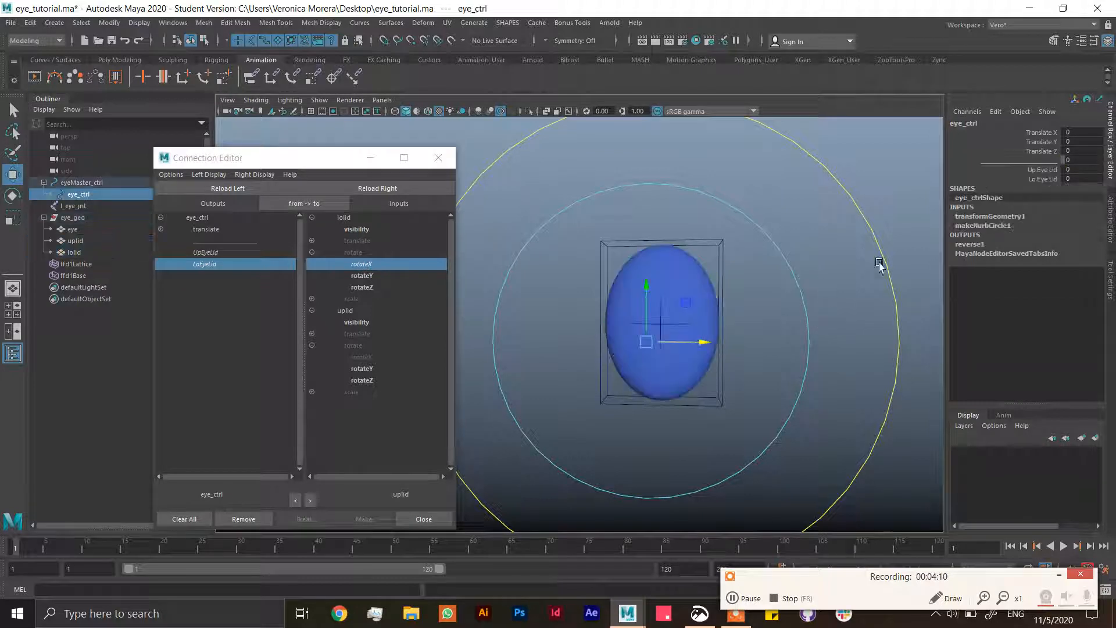
pyautogui.click(1042, 180)
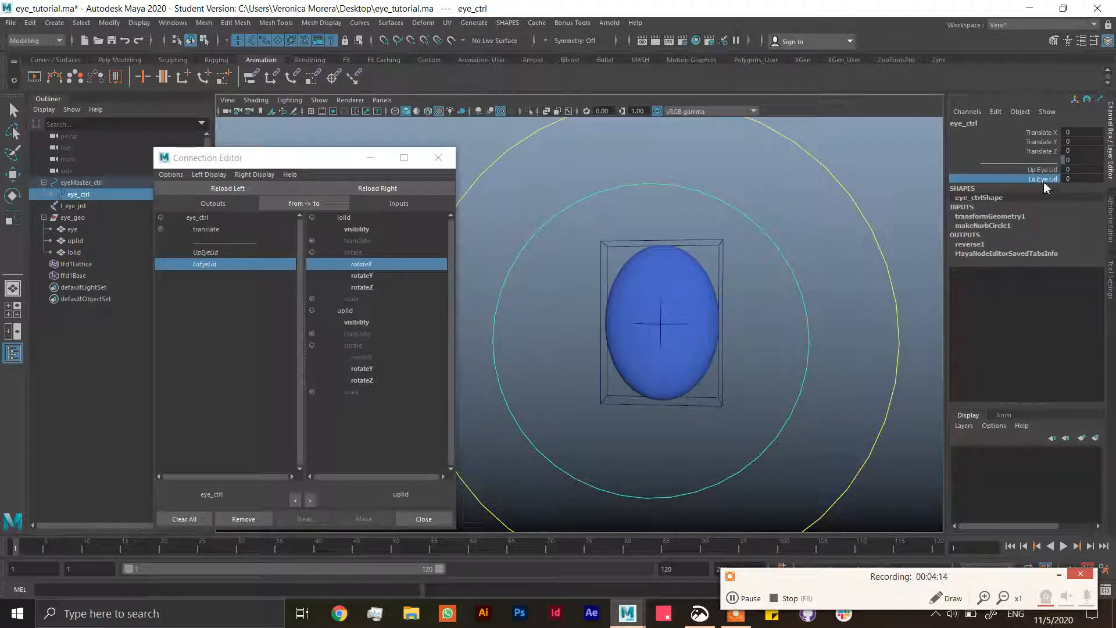
pyautogui.moveTo(830, 245); pyautogui.dragTo(877, 281, button='middle')
pyautogui.hotkey('ctrl', 'z')
pyautogui.click(1042, 170)
pyautogui.moveTo(771, 281); pyautogui.dragTo(890, 267, button='middle')
pyautogui.hotkey('ctrl', 'z')
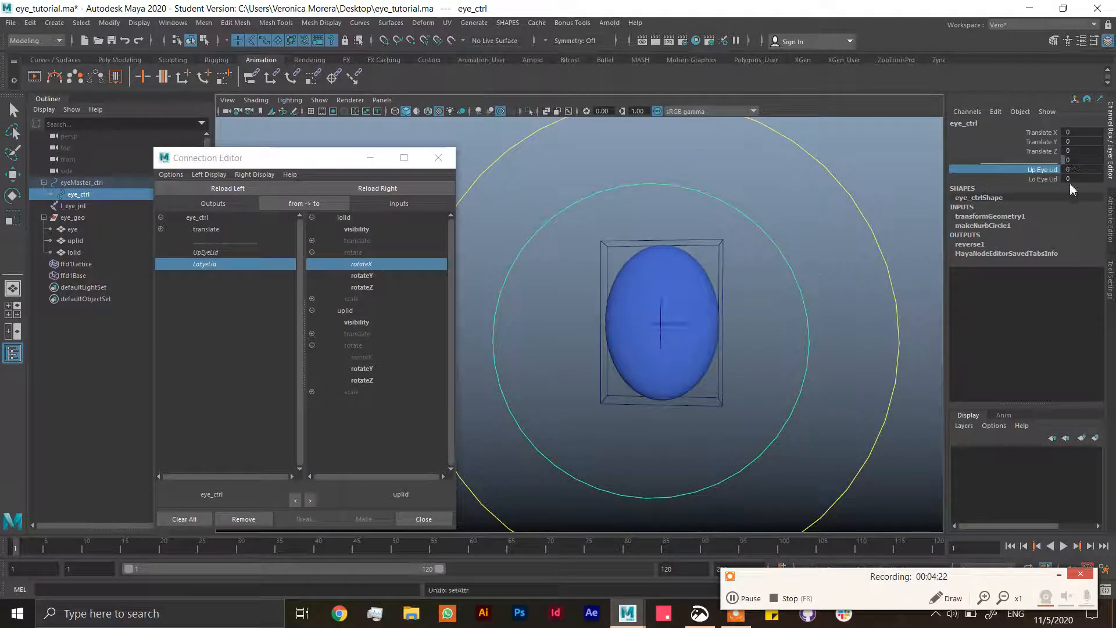
# Try changing eye_ctrl's Up Eye Lid and Lo Eye Lid together, undoing the change
pyautogui.keyDown('ctrl'); pyautogui.click(1045, 179); pyautogui.keyUp('ctrl')
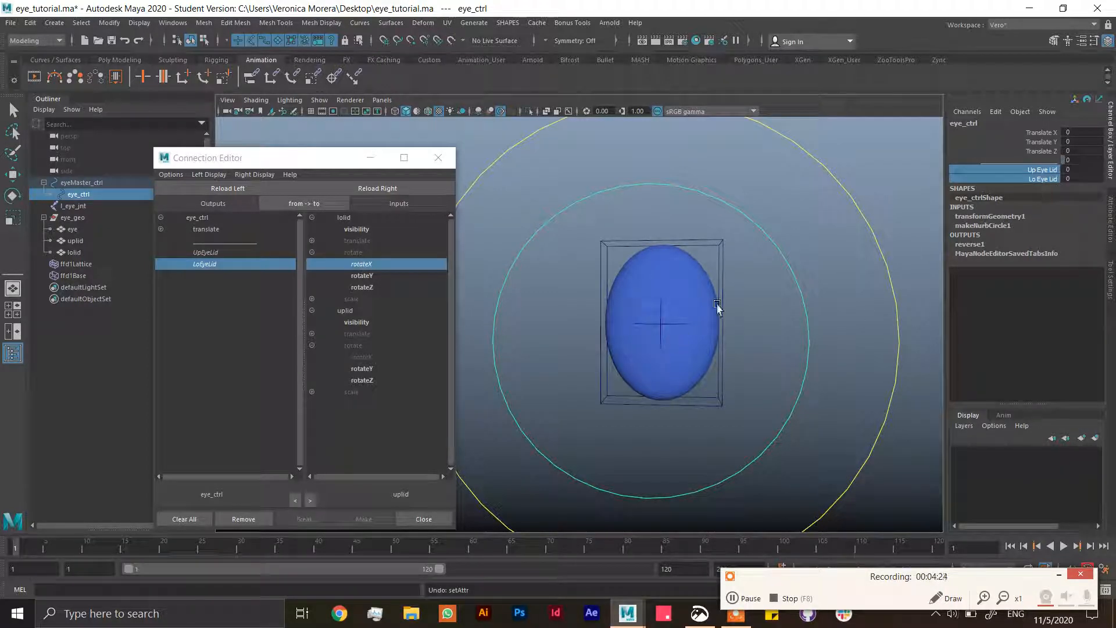
pyautogui.moveTo(1042, 169); pyautogui.dragTo(1045, 179)
pyautogui.moveTo(795, 297); pyautogui.dragTo(935, 292, button='middle')
pyautogui.moveTo(690, 299); pyautogui.dragTo(893, 307, button='middle')
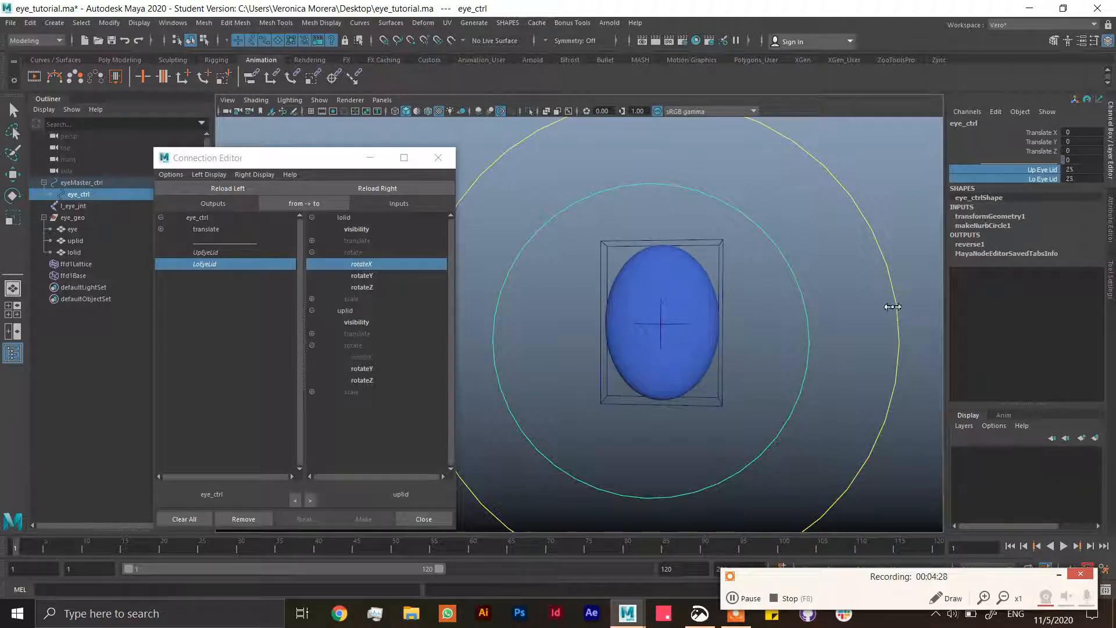
pyautogui.hotkey('ctrl', 'z')
# Open the Node Editor and delete the existing reverse1 node fed by eye_ctrl's Up Eye Lid
pyautogui.click(216, 253)
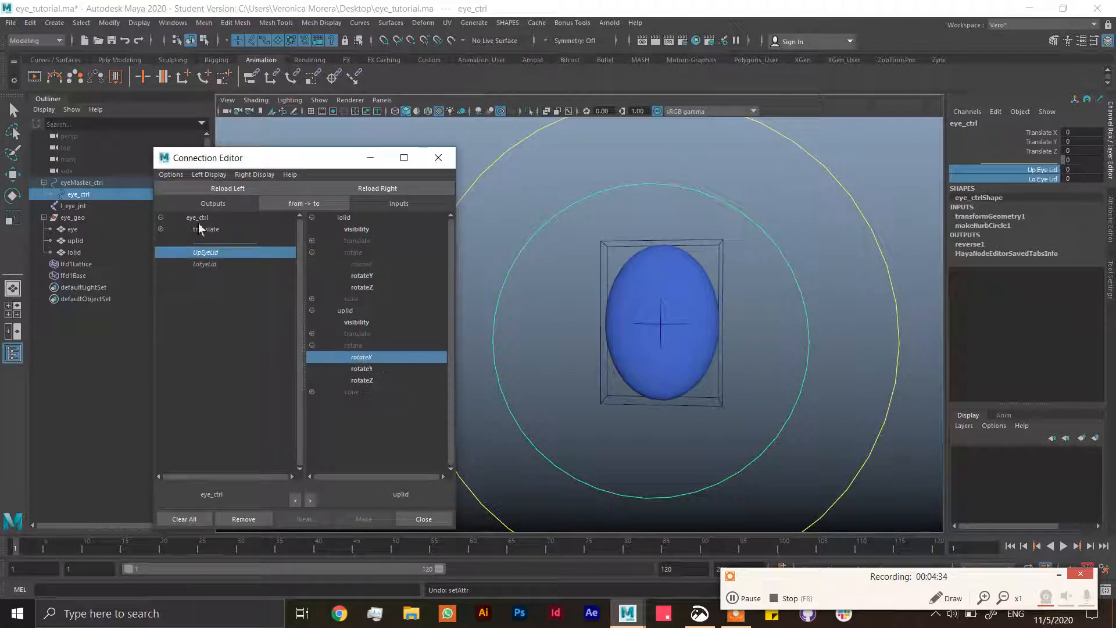
pyautogui.click(173, 22)
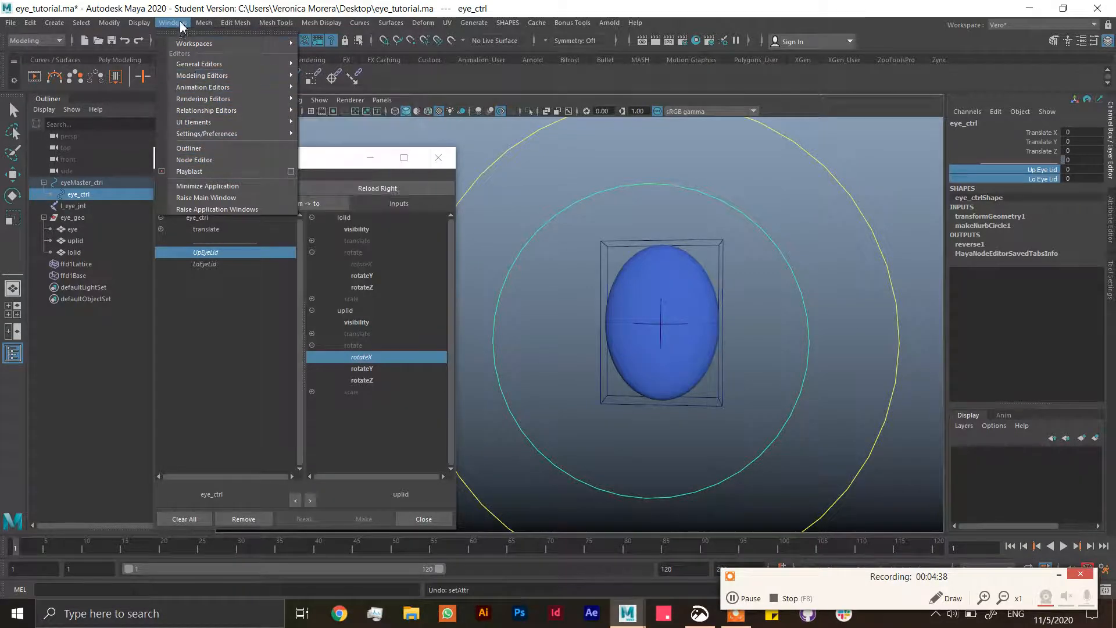
pyautogui.click(204, 159)
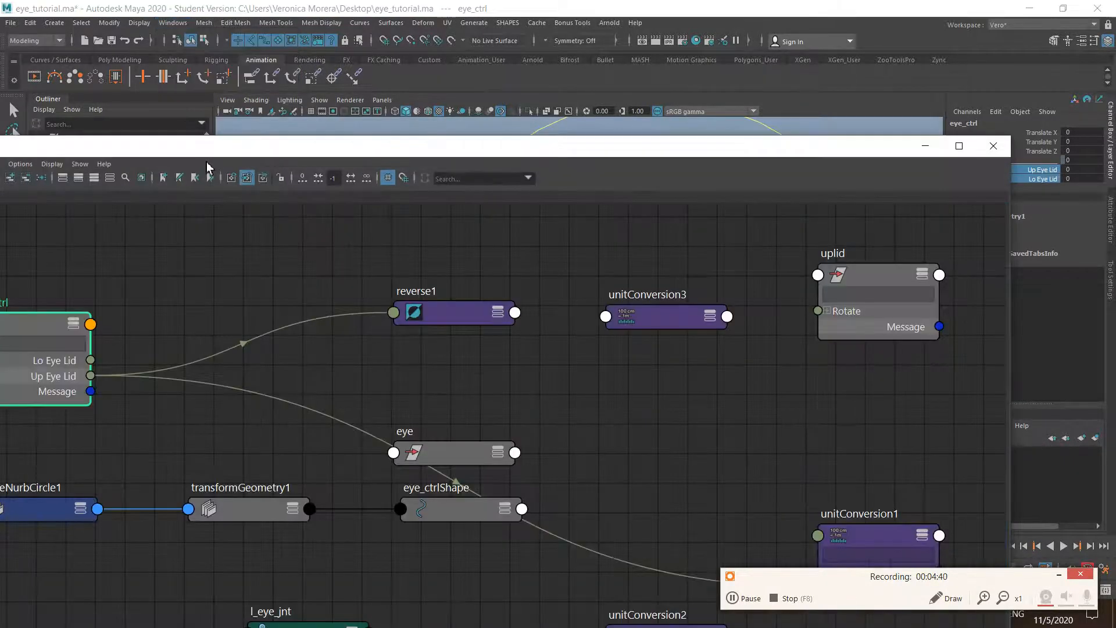
pyautogui.moveTo(448, 140); pyautogui.dragTo(563, 61)
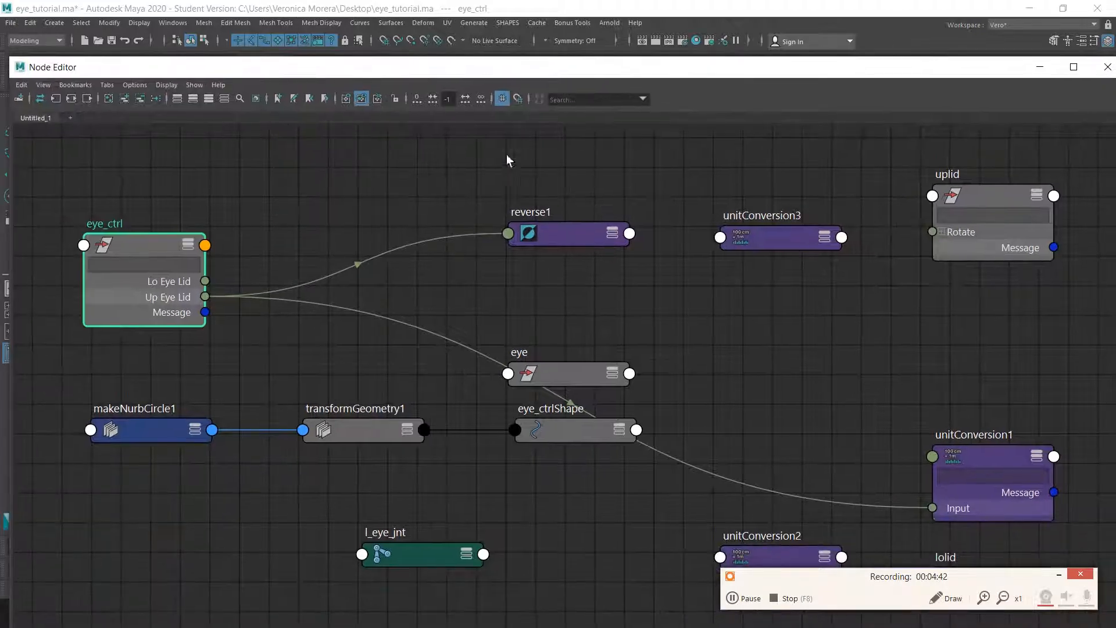
pyautogui.click(554, 238)
pyautogui.press('Delete')
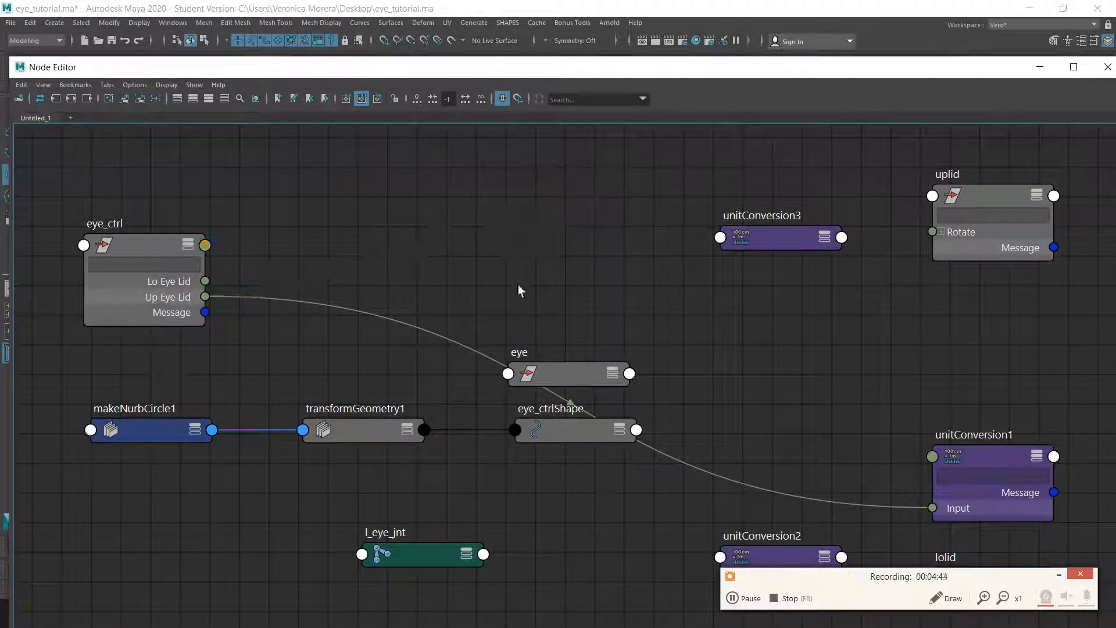
# Create a new reverse node and connect eye_ctrl's Up Eye Lid to its Input X
pyautogui.press('Tab')
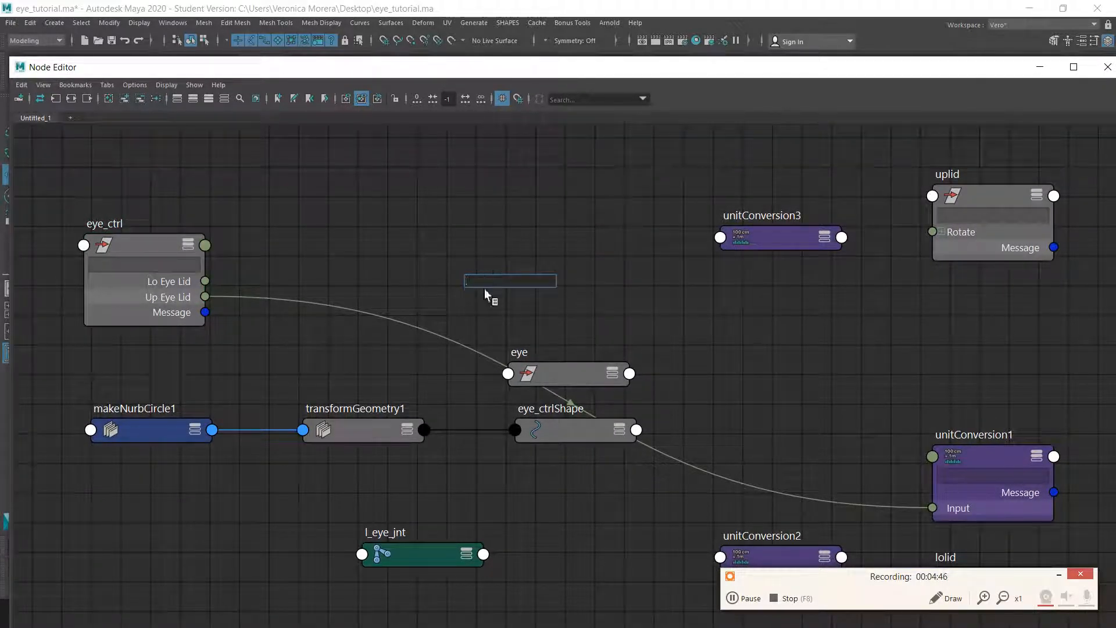
pyautogui.write('re')
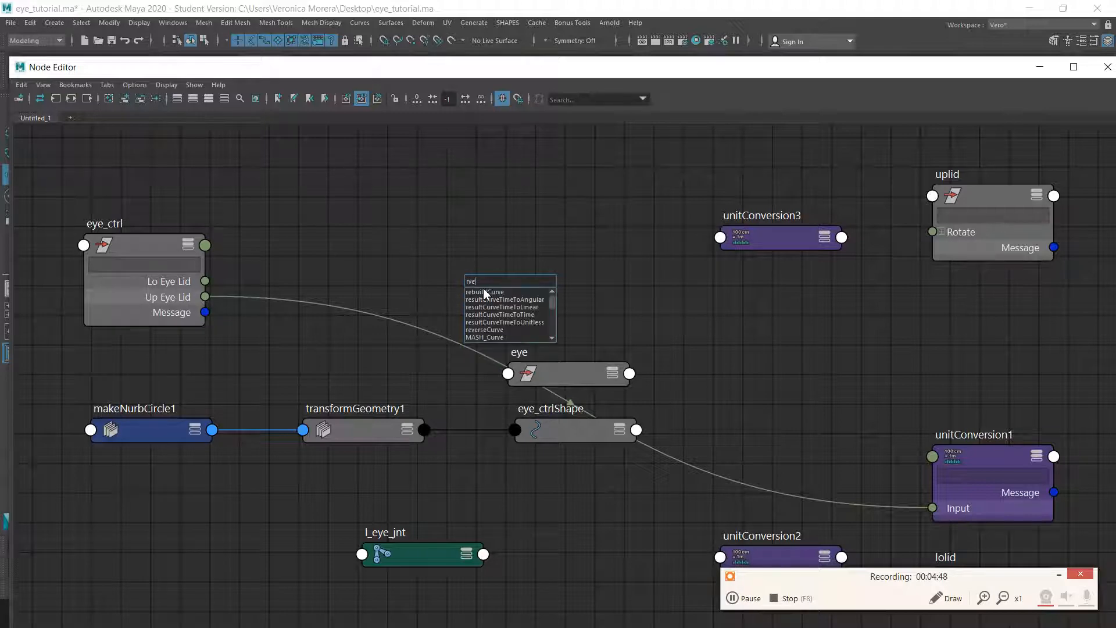
pyautogui.write('verse')
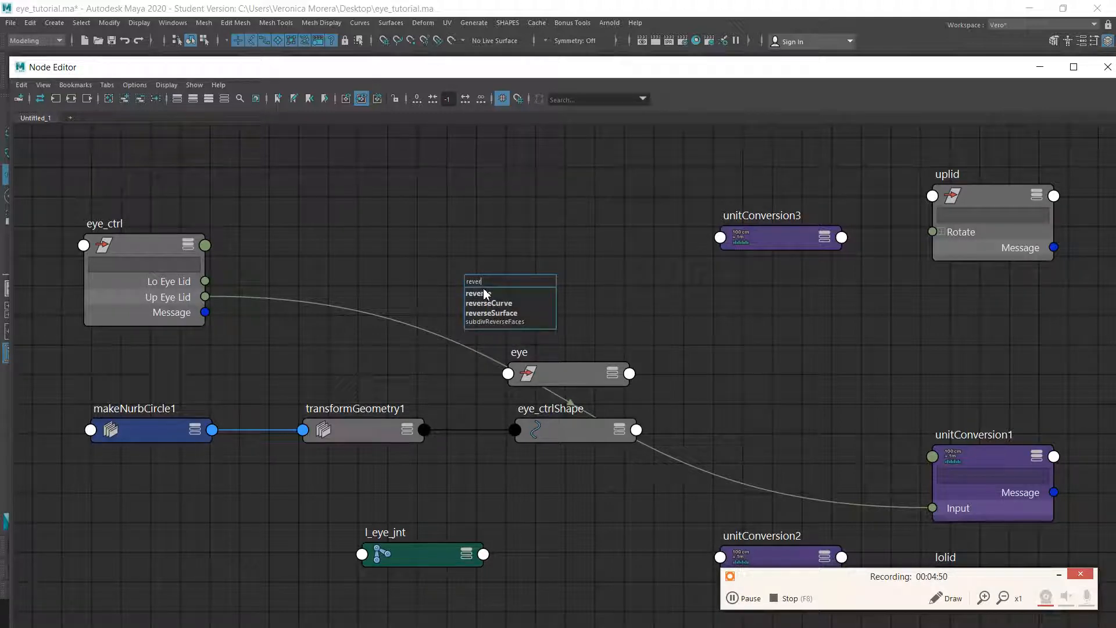
pyautogui.press('Return')
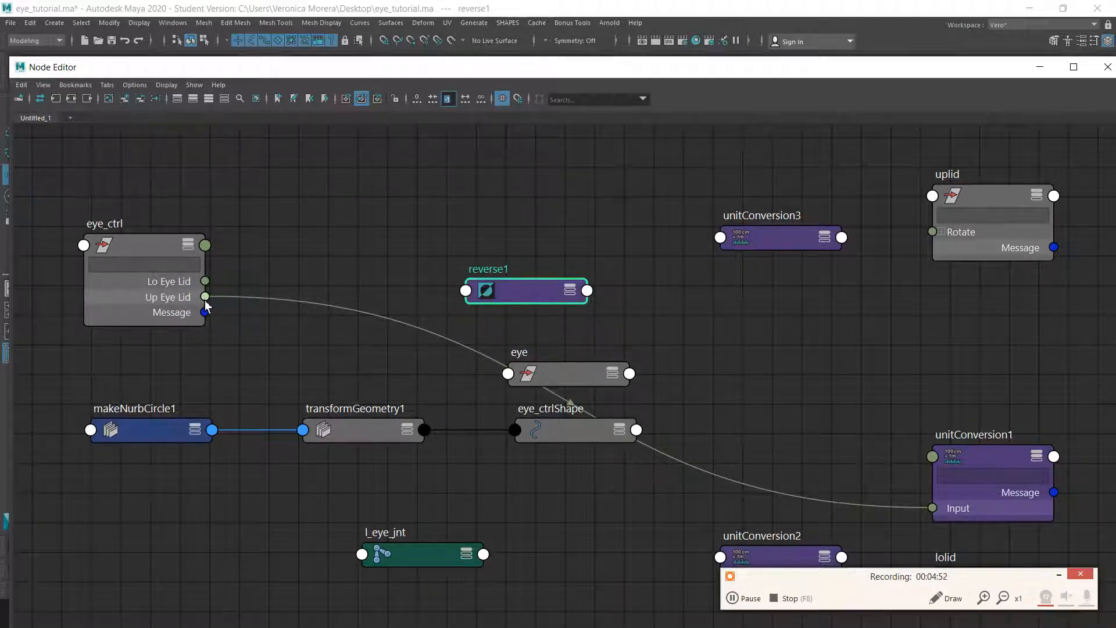
pyautogui.moveTo(206, 298); pyautogui.dragTo(475, 298)
pyautogui.moveTo(489, 296)
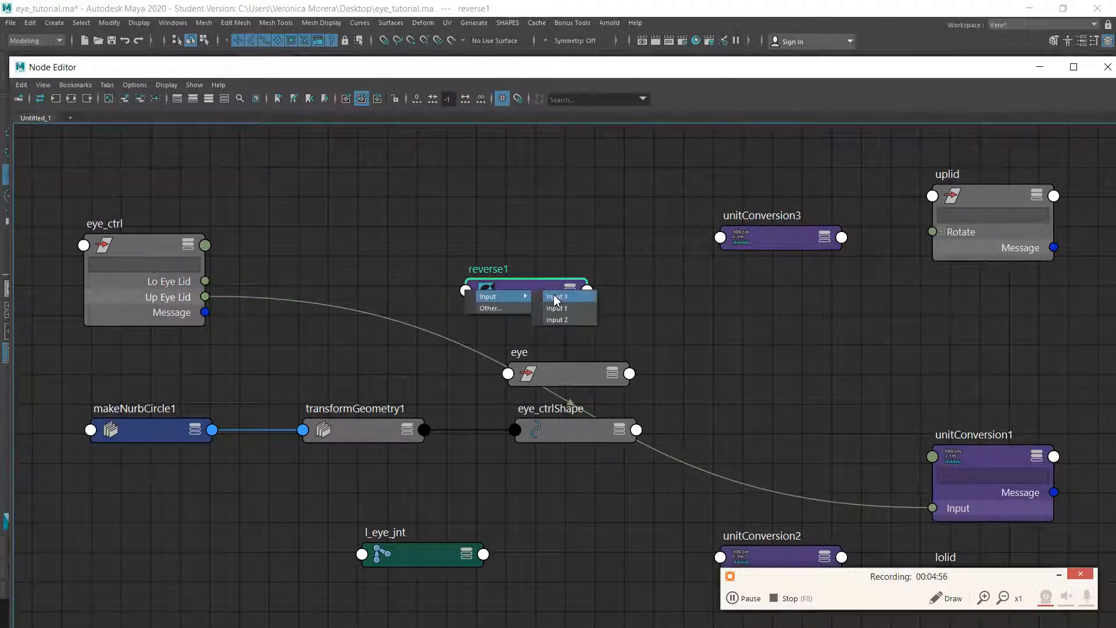
pyautogui.click(559, 297)
# Delete the unitConversion1 node fed by Up Eye Lid and move the reverse node slightly up toward eye_ctrl
pyautogui.click(978, 455)
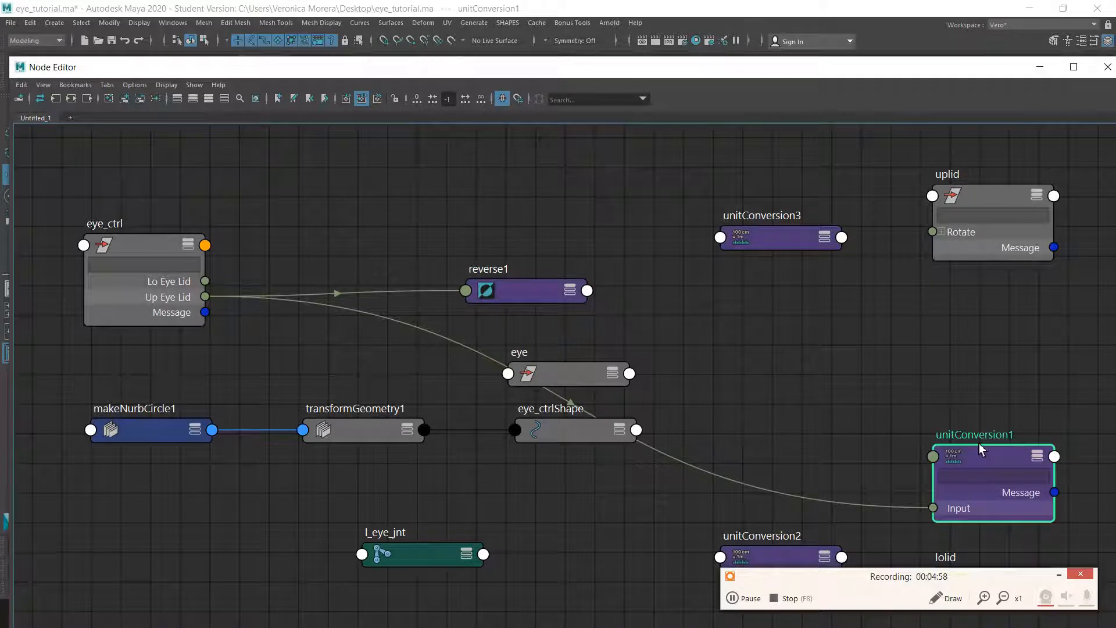
pyautogui.press('Delete')
pyautogui.moveTo(552, 291); pyautogui.dragTo(514, 263)
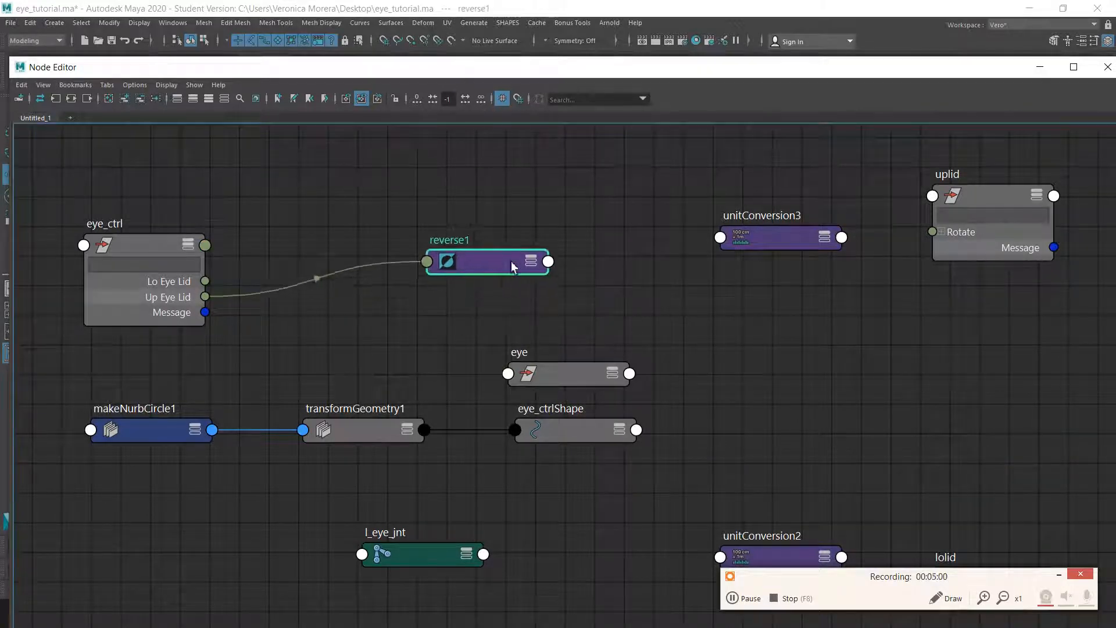
pyautogui.click(548, 263)
pyautogui.moveTo(581, 280)
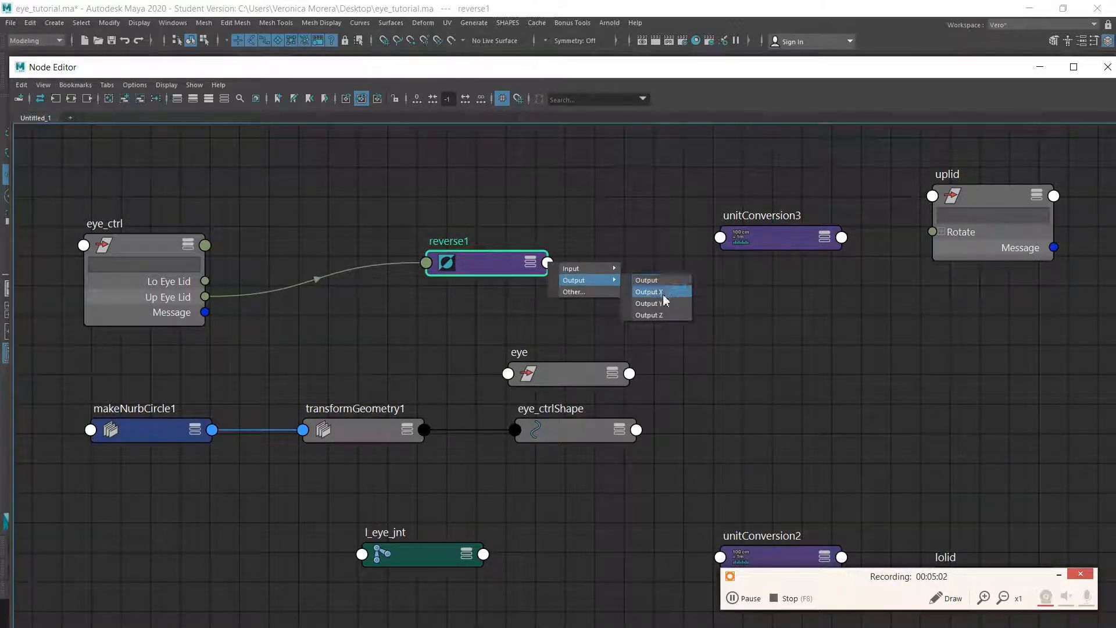
pyautogui.click(678, 281)
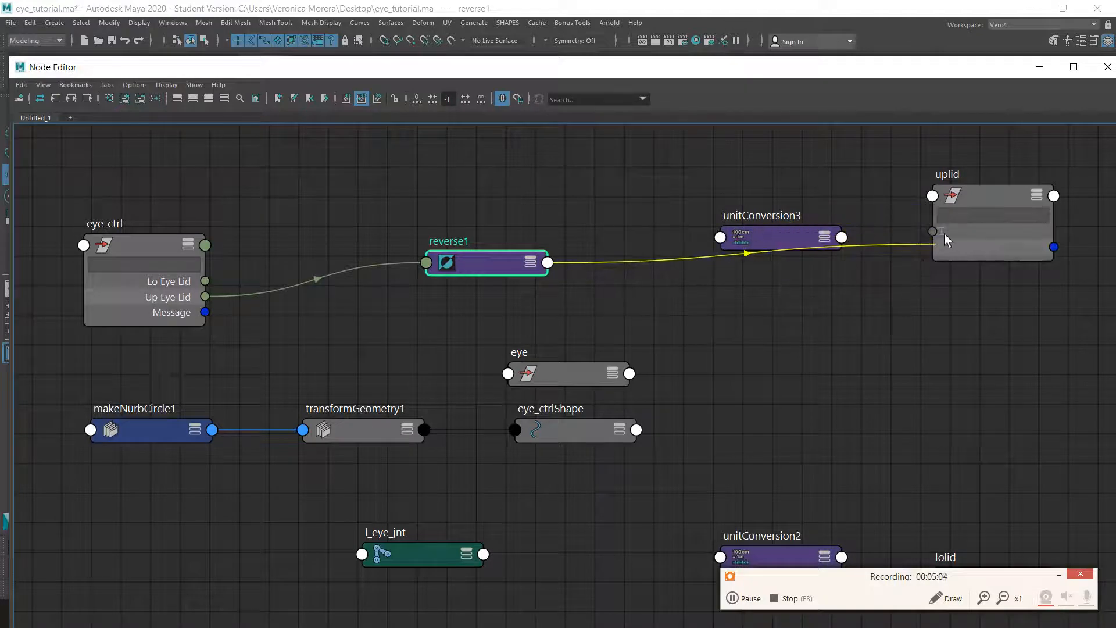
pyautogui.moveTo(937, 233); pyautogui.dragTo(909, 262)
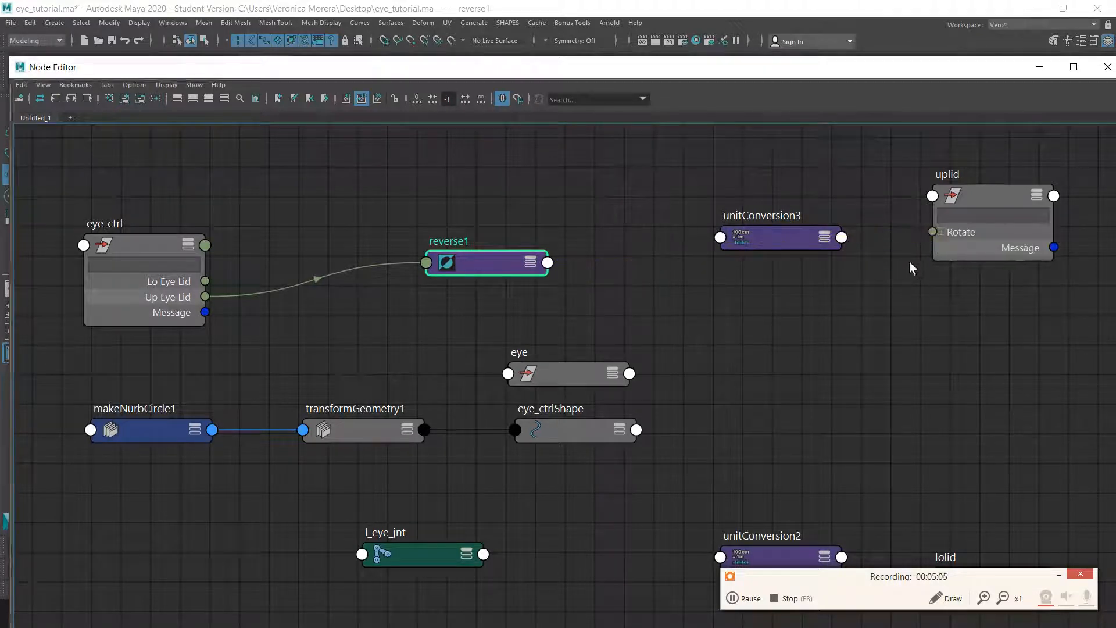
# Connect the reverse node's Output X to uplid's Rotate X in the Node Editor
pyautogui.click(943, 231)
pyautogui.click(548, 263)
pyautogui.moveTo(582, 283)
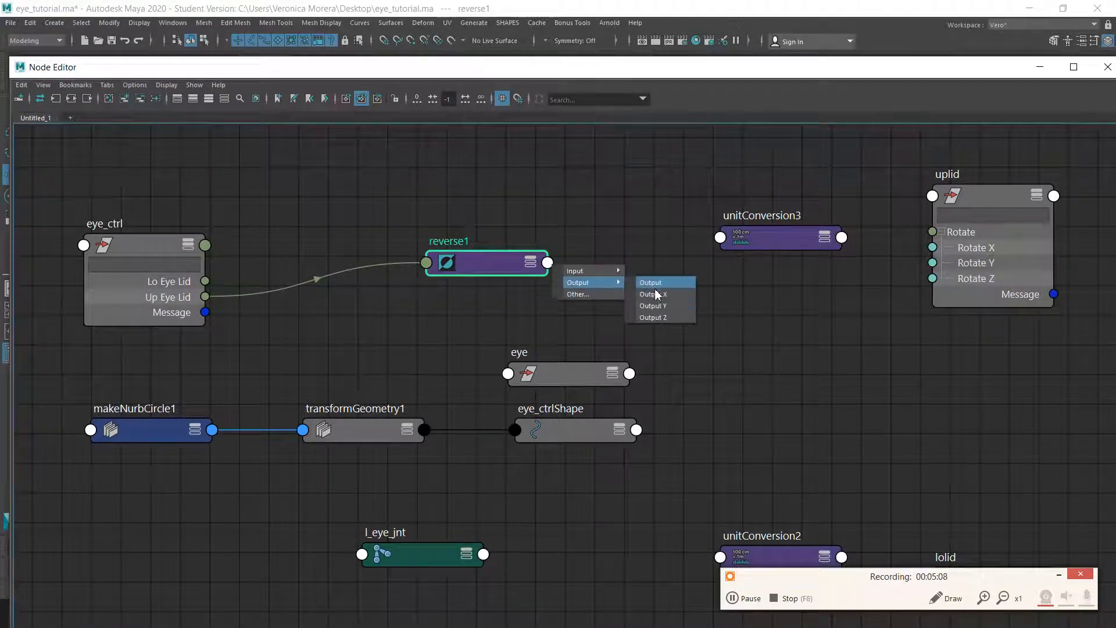
pyautogui.click(651, 289)
pyautogui.click(932, 248)
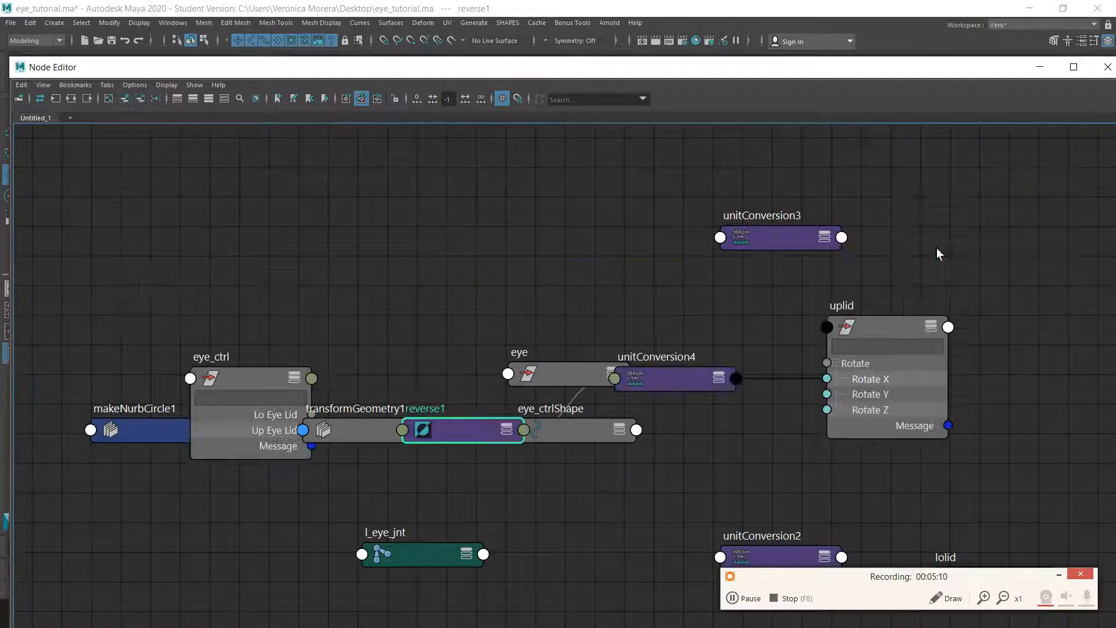
# Move the disconnected unitConversion3 node slightly up and right, and uplid slightly right, away from the connected nodes
pyautogui.click(808, 237)
pyautogui.hotkey('ctrl', 'z')
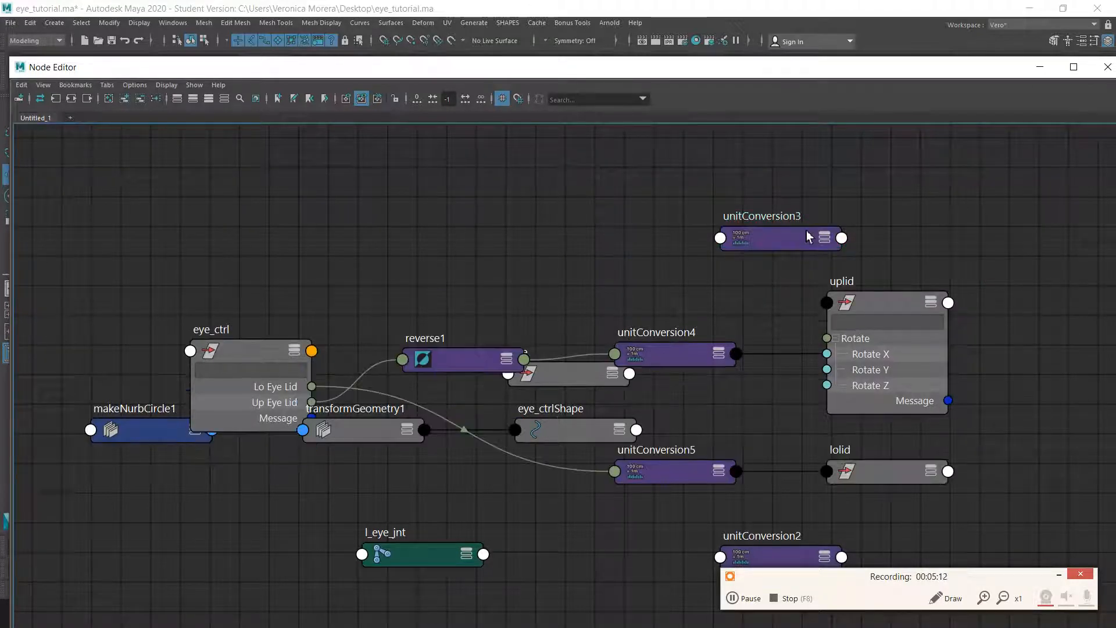
pyautogui.click(784, 236)
pyautogui.moveTo(783, 240); pyautogui.dragTo(846, 197)
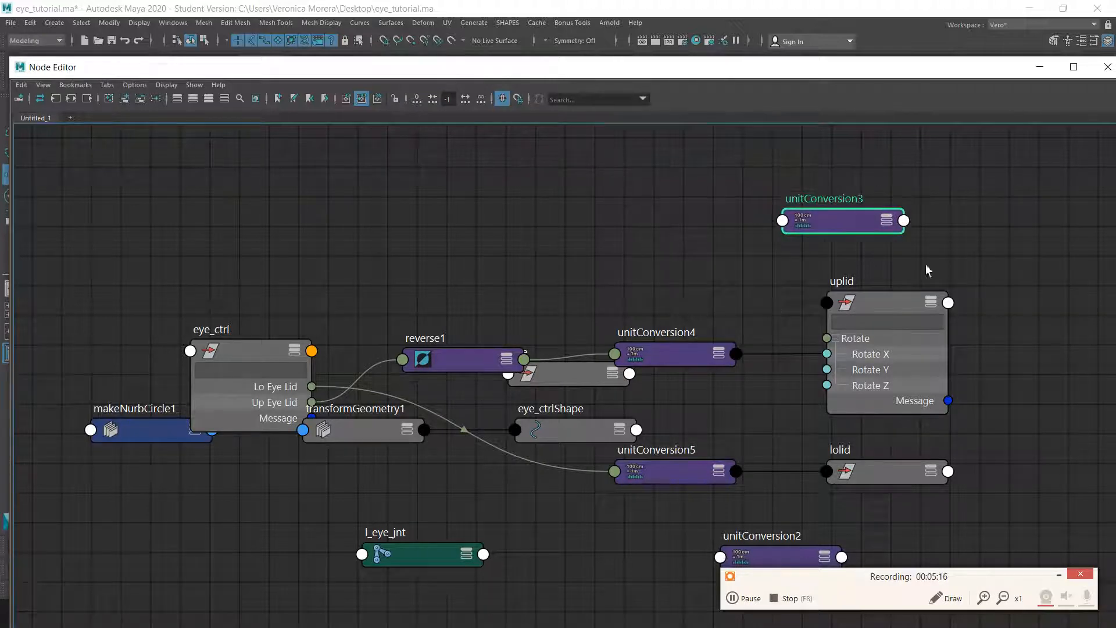
pyautogui.moveTo(885, 306); pyautogui.dragTo(947, 295)
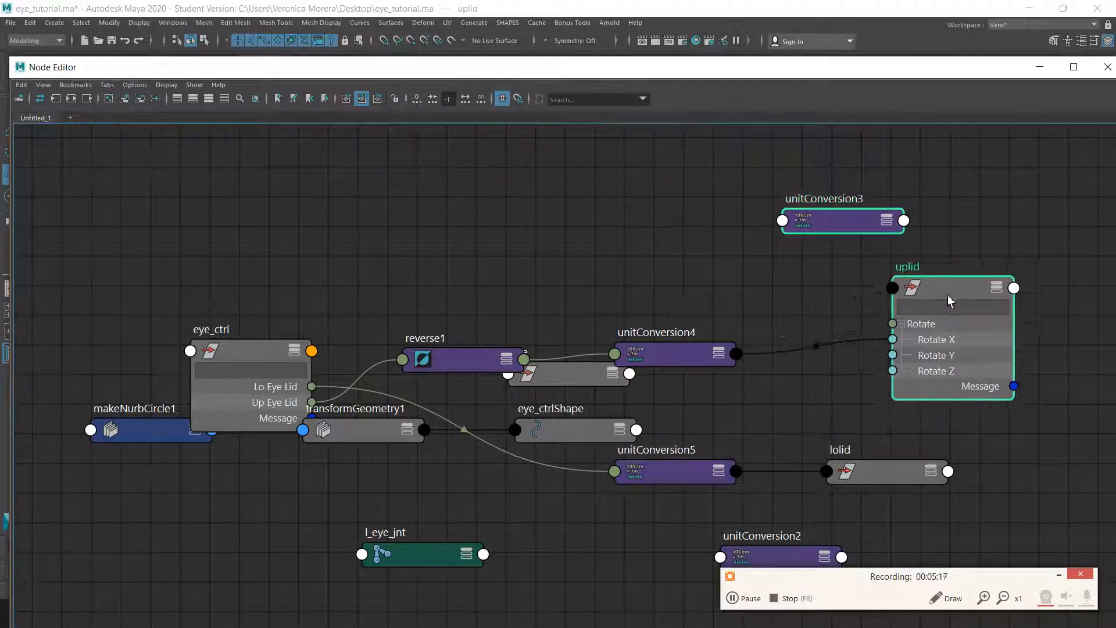
# Close the Node Editor and the Connection Editor
pyautogui.click(1108, 68)
pyautogui.click(801, 322)
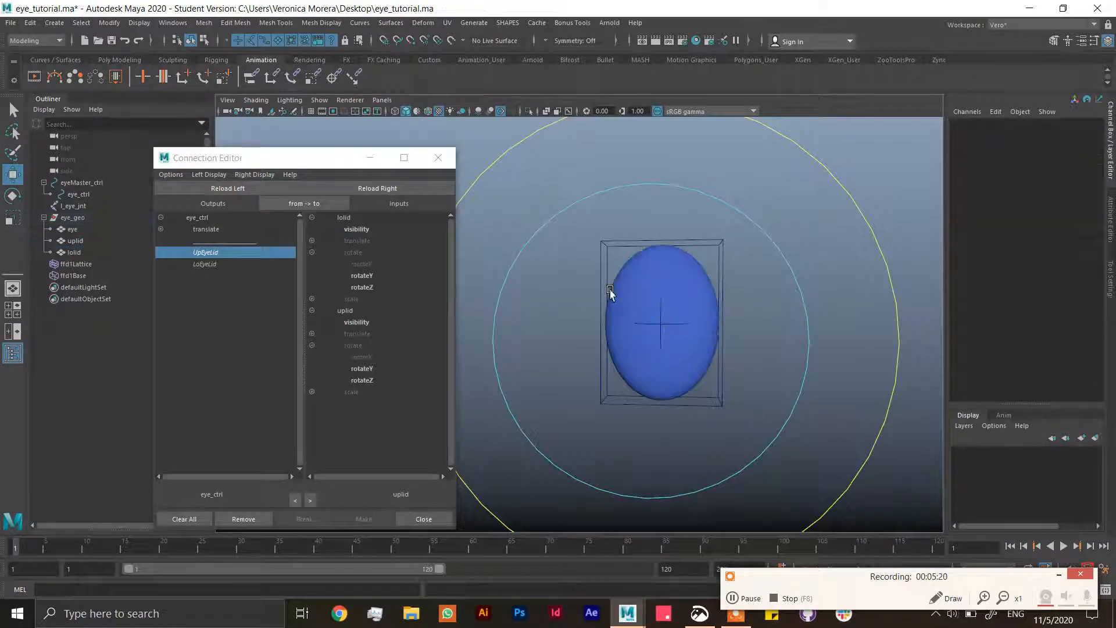
pyautogui.click(439, 158)
# Try opening both lids with eye_ctrl's Up Eye Lid and Lo Eye Lid at 27.3, and reset both attributes to 0
pyautogui.click(809, 318)
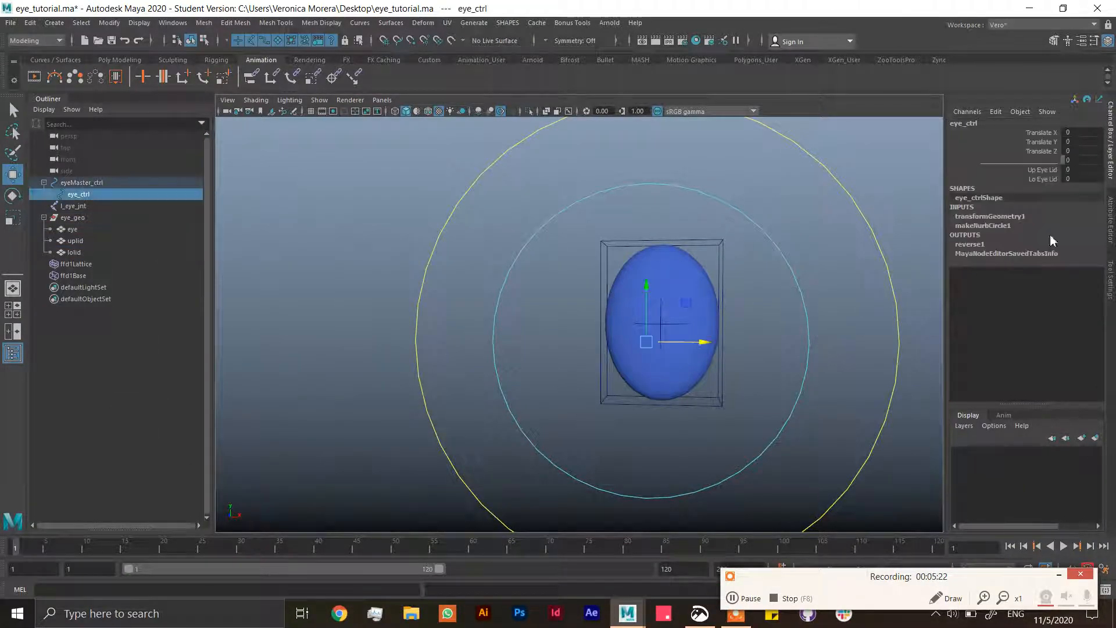
pyautogui.moveTo(1050, 179); pyautogui.dragTo(1044, 170)
pyautogui.moveTo(803, 308); pyautogui.dragTo(952, 341, button='middle')
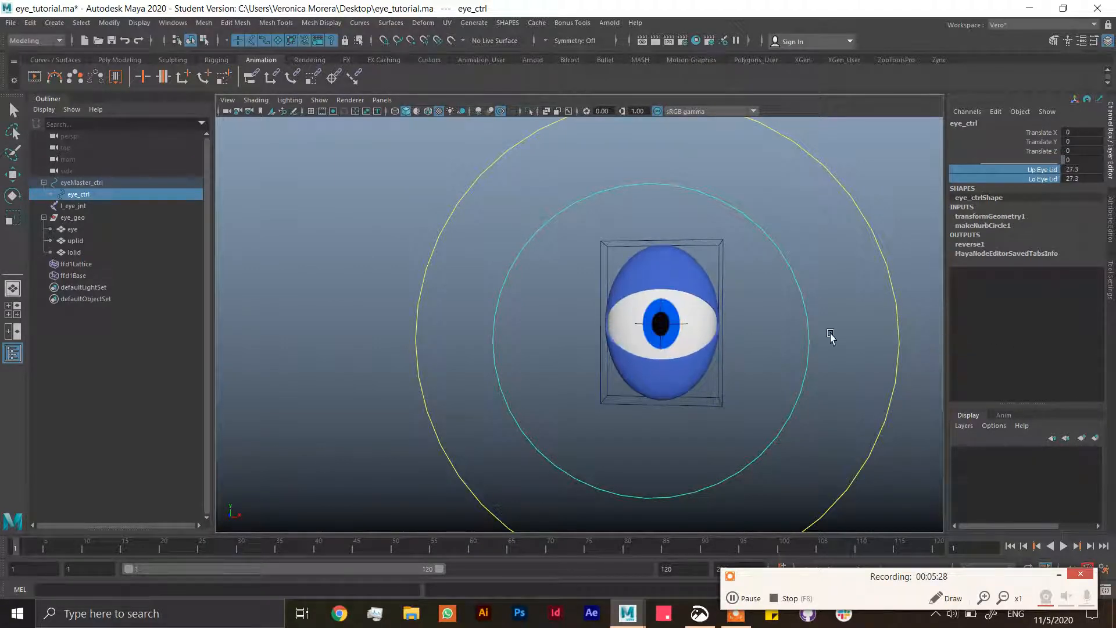
pyautogui.keyDown('alt'); pyautogui.moveTo(829, 337); pyautogui.dragTo(855, 326); pyautogui.keyUp('alt')
pyautogui.moveTo(1088, 179); pyautogui.dragTo(1090, 172)
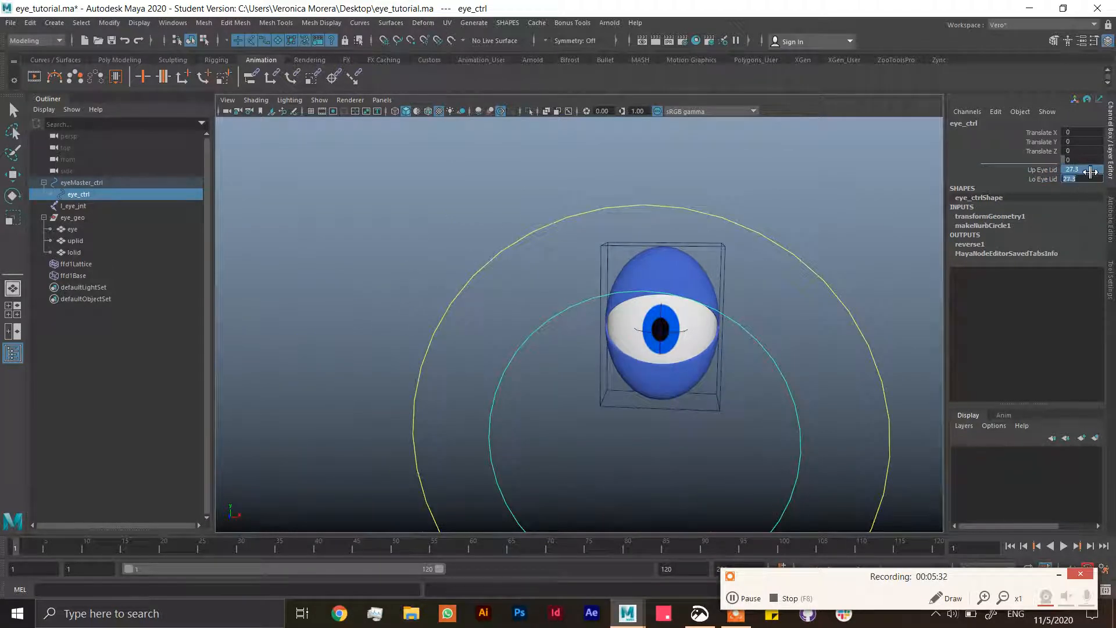
pyautogui.write('0')
pyautogui.press('Return')
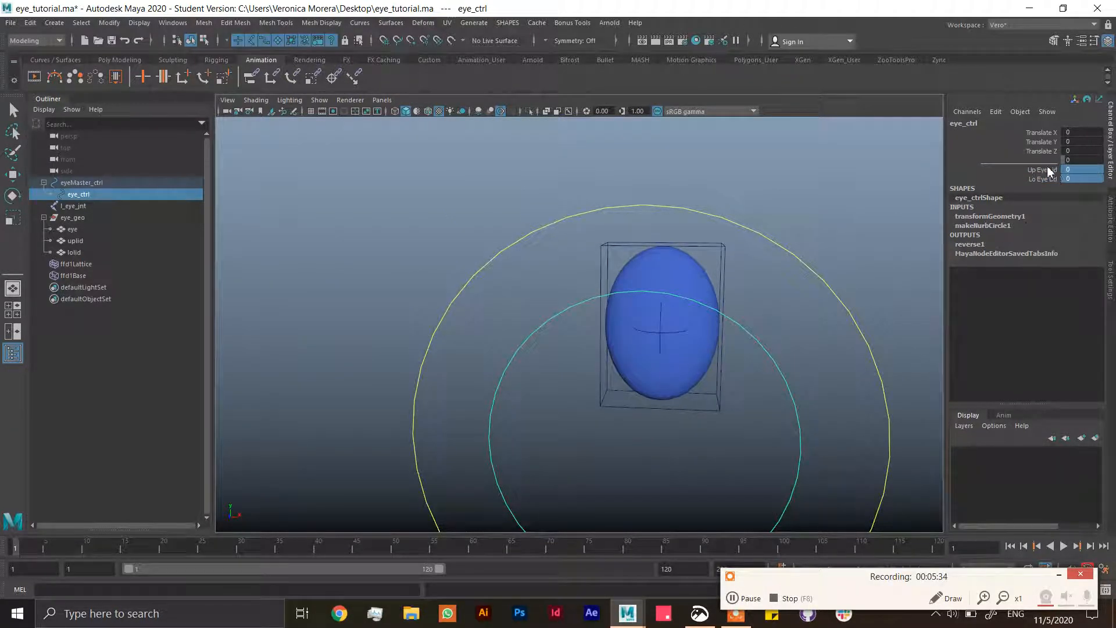
# Open the eye by raising eye_ctrl's Up Eye Lid and Lo Eye Lid together to 55
pyautogui.moveTo(1050, 170); pyautogui.dragTo(1049, 180)
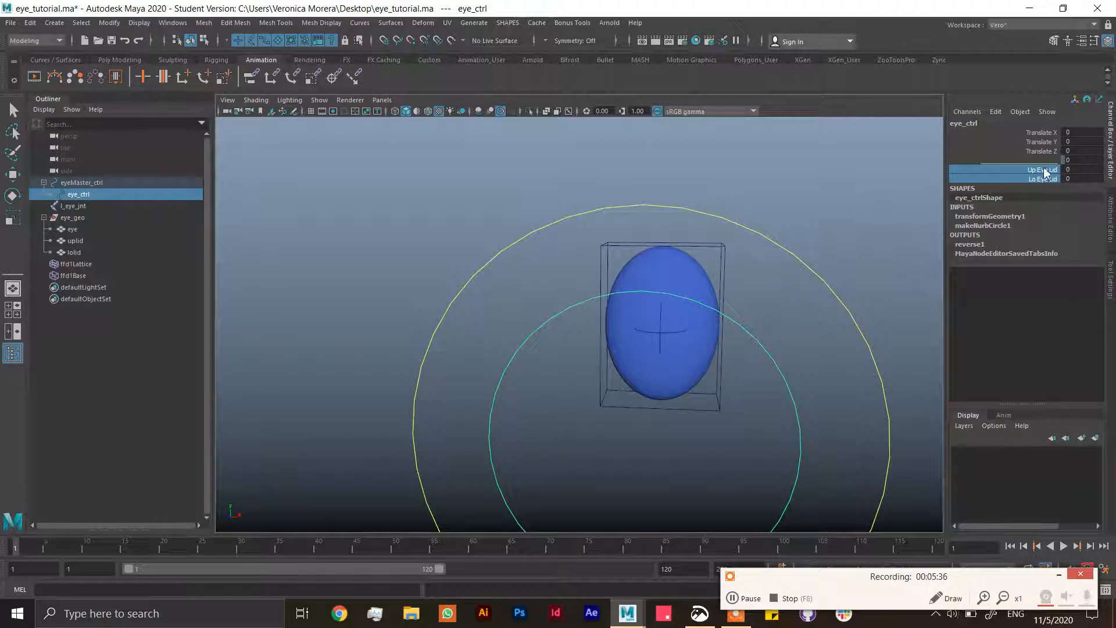
pyautogui.moveTo(798, 305); pyautogui.dragTo(851, 330, button='middle')
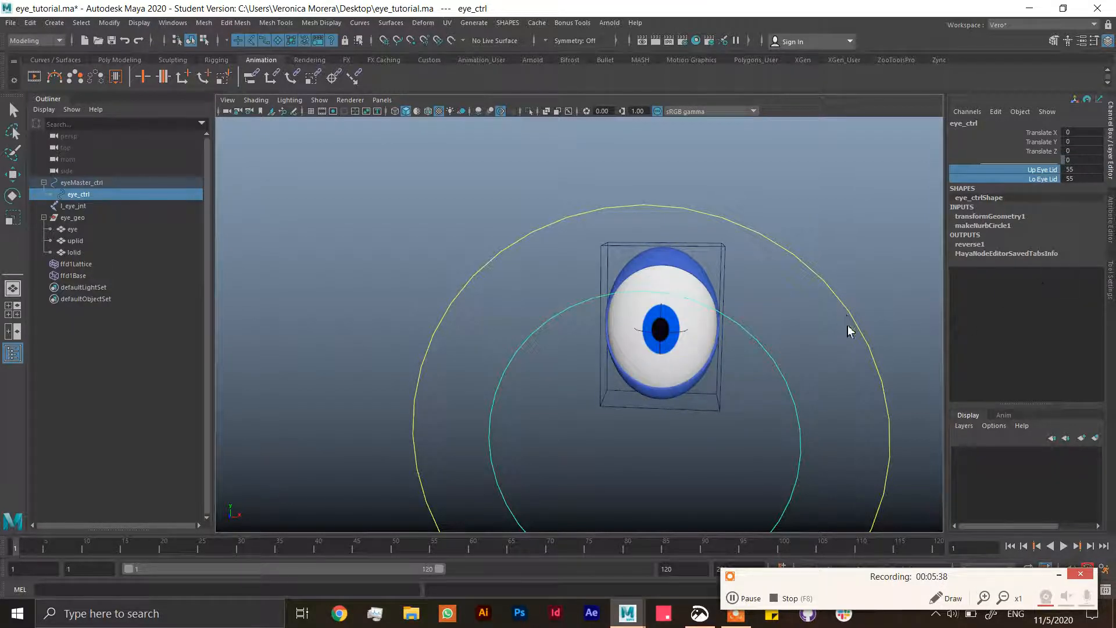
pyautogui.keyDown('alt'); pyautogui.moveTo(849, 326); pyautogui.dragTo(832, 322); pyautogui.keyUp('alt')
# Try moving eye_ctrl in front of the eye and undo the move
pyautogui.press('w')
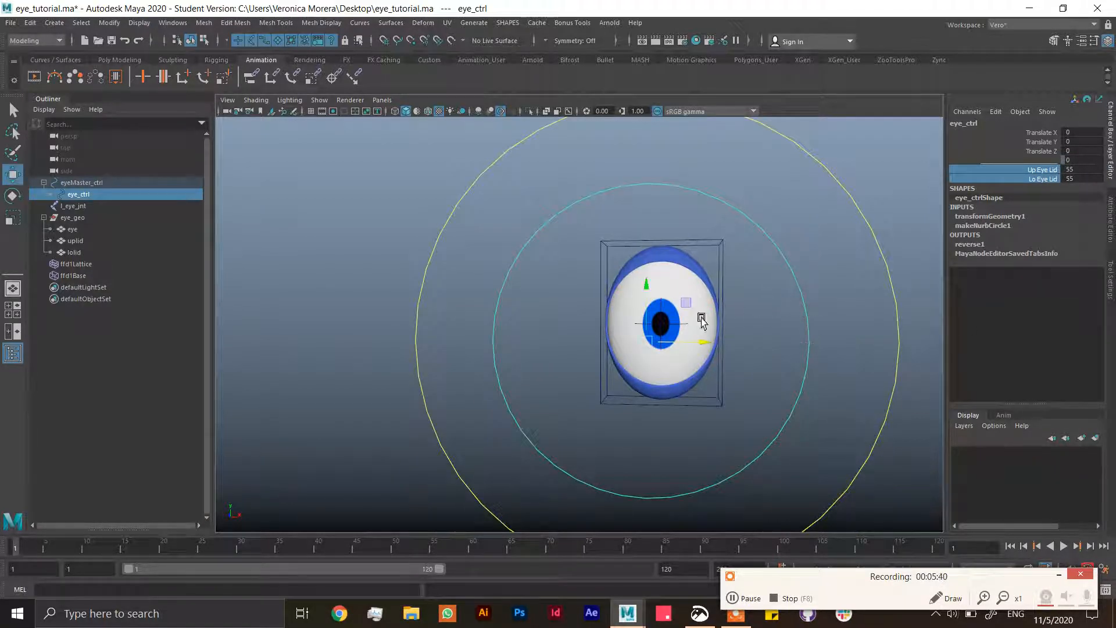
pyautogui.moveTo(643, 342); pyautogui.dragTo(661, 366)
pyautogui.hotkey('ctrl', 'z')
# Add eye to the eye_ctrl selection and open the Aim Constraint options, placing the dialog clear of the eye
pyautogui.moveTo(768, 341)
pyautogui.keyDown('alt'); pyautogui.mouseDown()
pyautogui.moveTo(725, 356)
pyautogui.moveTo(692, 339)
pyautogui.moveTo(766, 348)
pyautogui.mouseUp(); pyautogui.keyUp('alt')
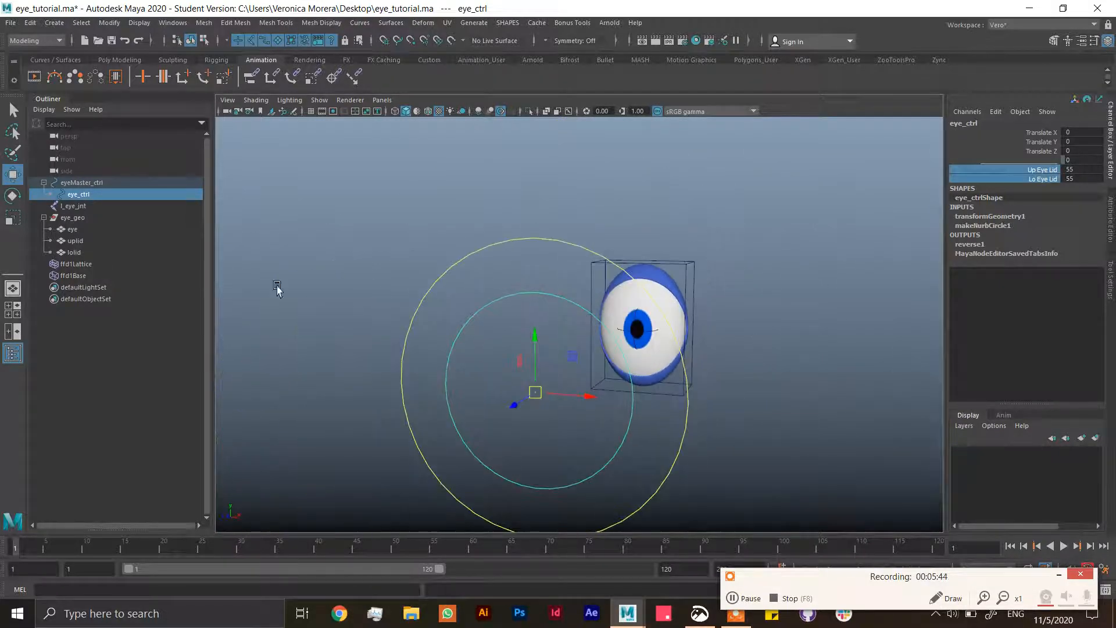
pyautogui.keyDown('ctrl'); pyautogui.click(72, 229); pyautogui.keyUp('ctrl')
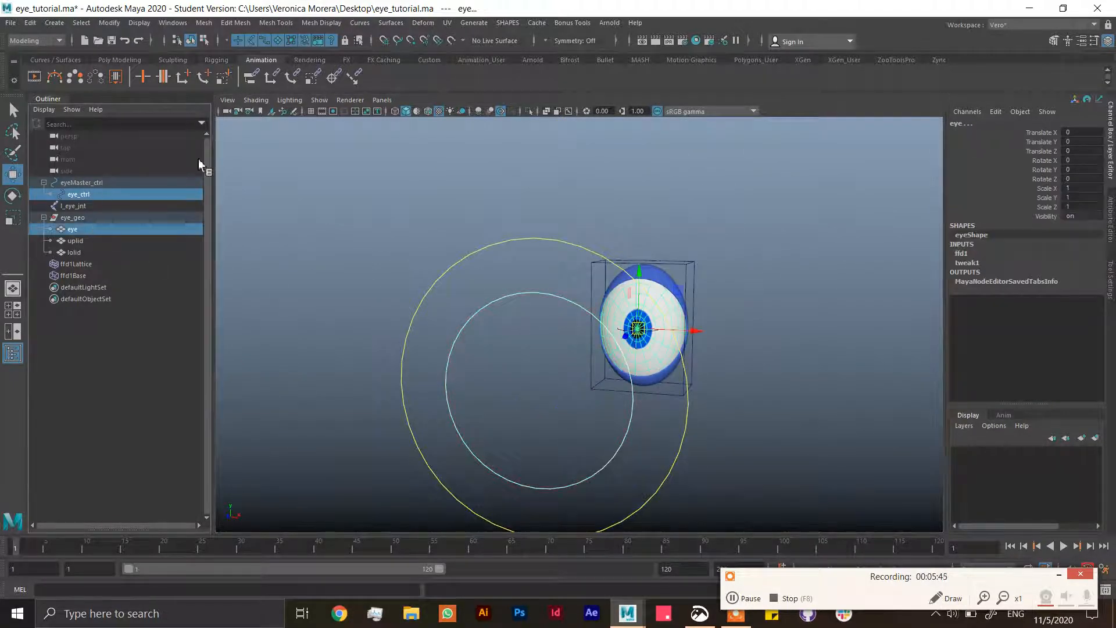
pyautogui.doubleClick(335, 76)
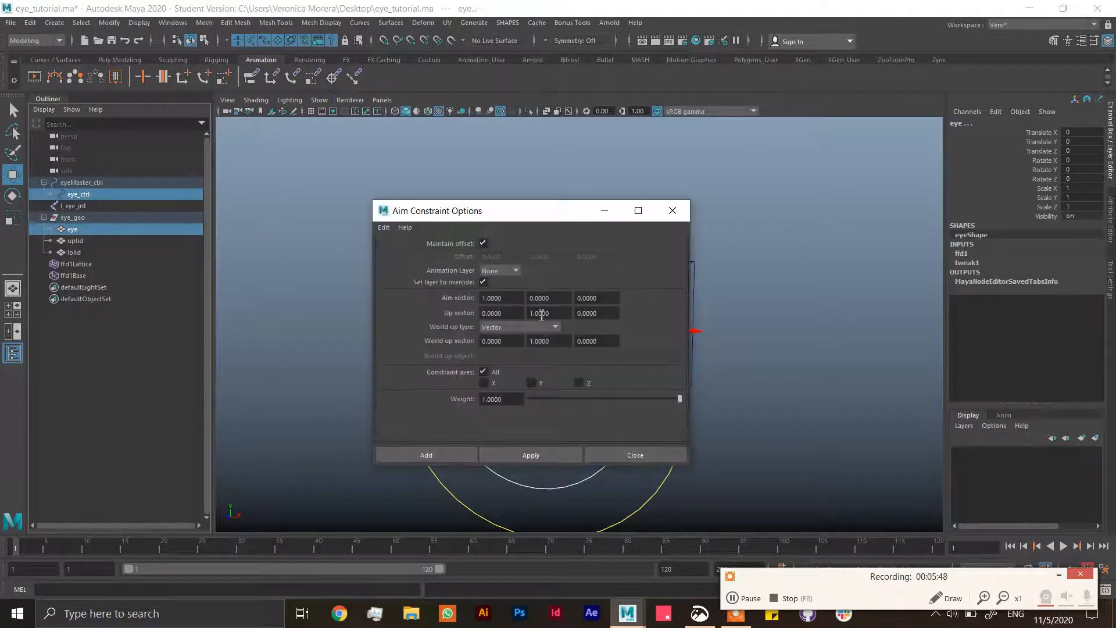
pyautogui.moveTo(513, 216); pyautogui.dragTo(356, 228)
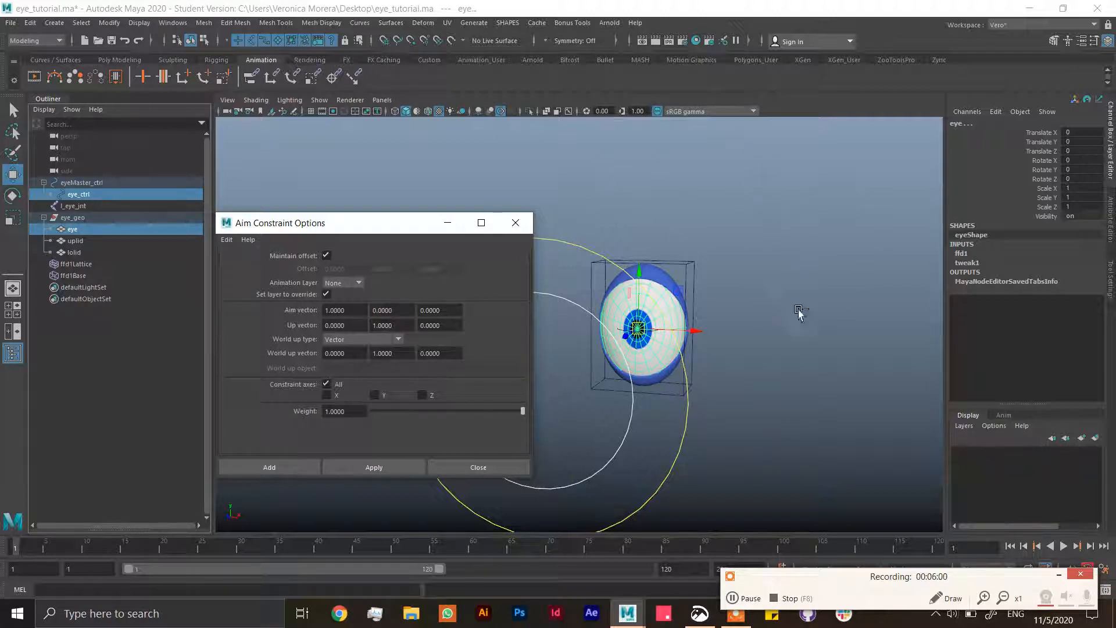
pyautogui.keyDown('alt'); pyautogui.moveTo(800, 312); pyautogui.dragTo(775, 316); pyautogui.keyUp('alt')
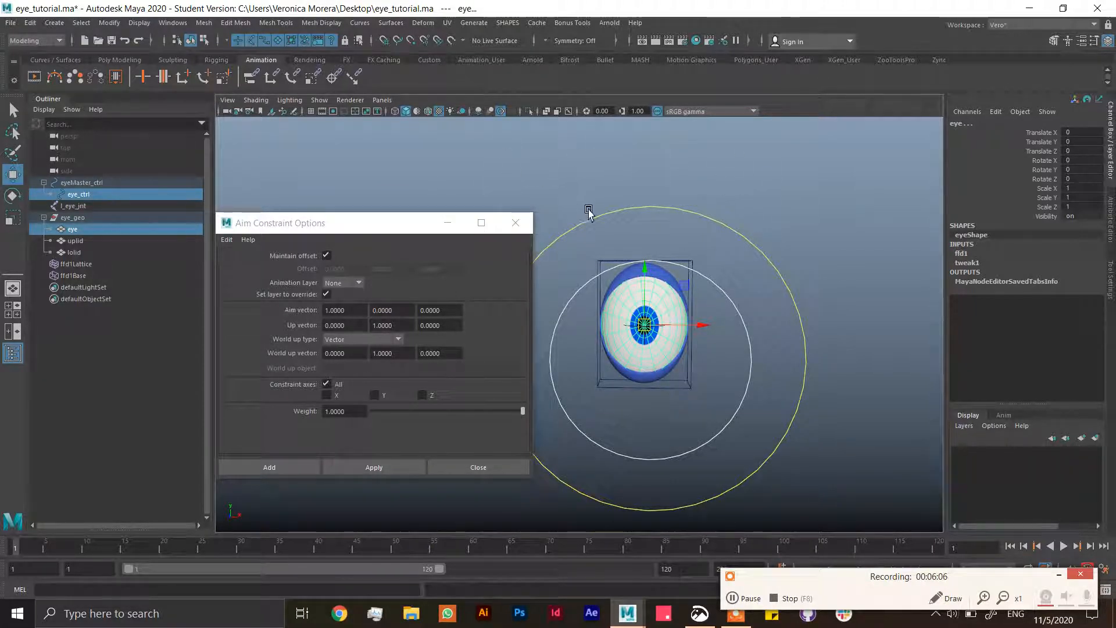
# Try the aim constraint's World up type as Object rotation up, Vector and Scene up
pyautogui.click(399, 339)
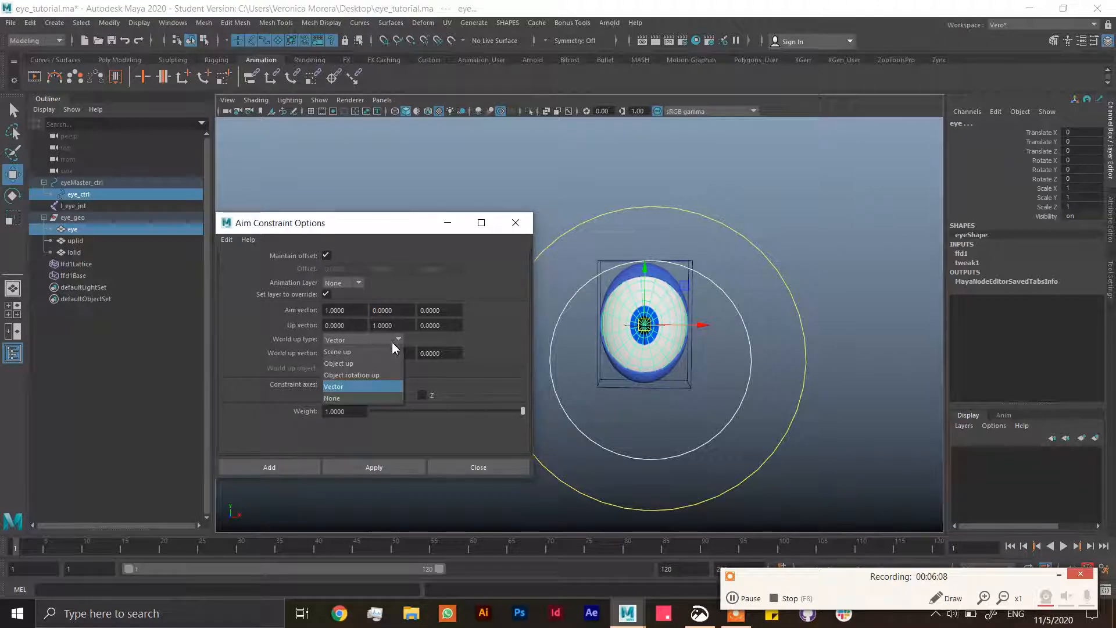
pyautogui.click(353, 375)
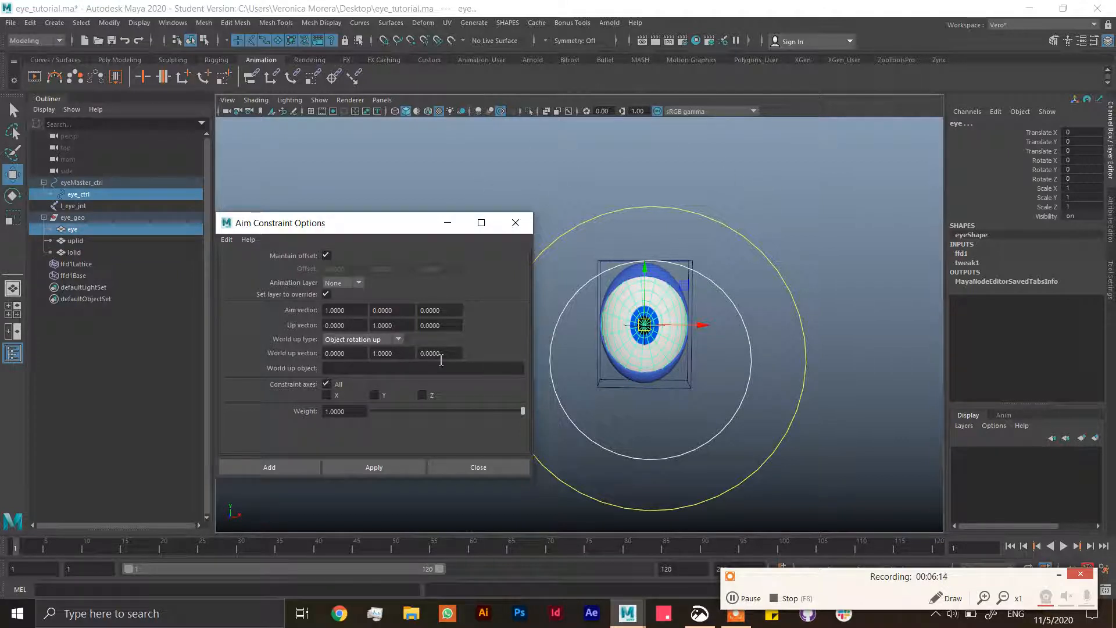
pyautogui.click(397, 339)
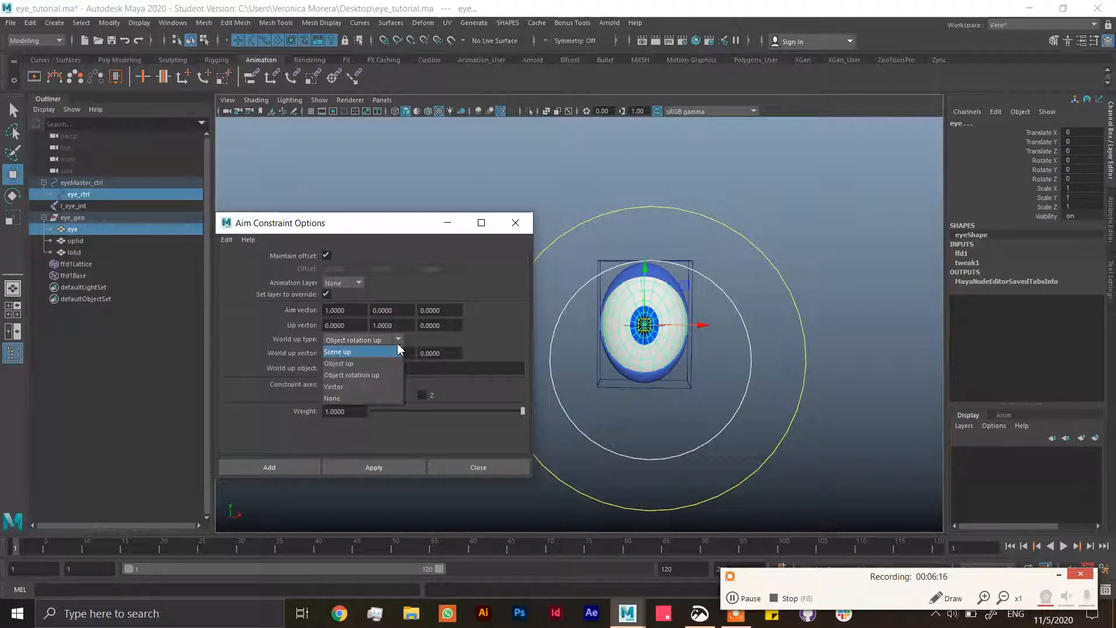
pyautogui.click(352, 387)
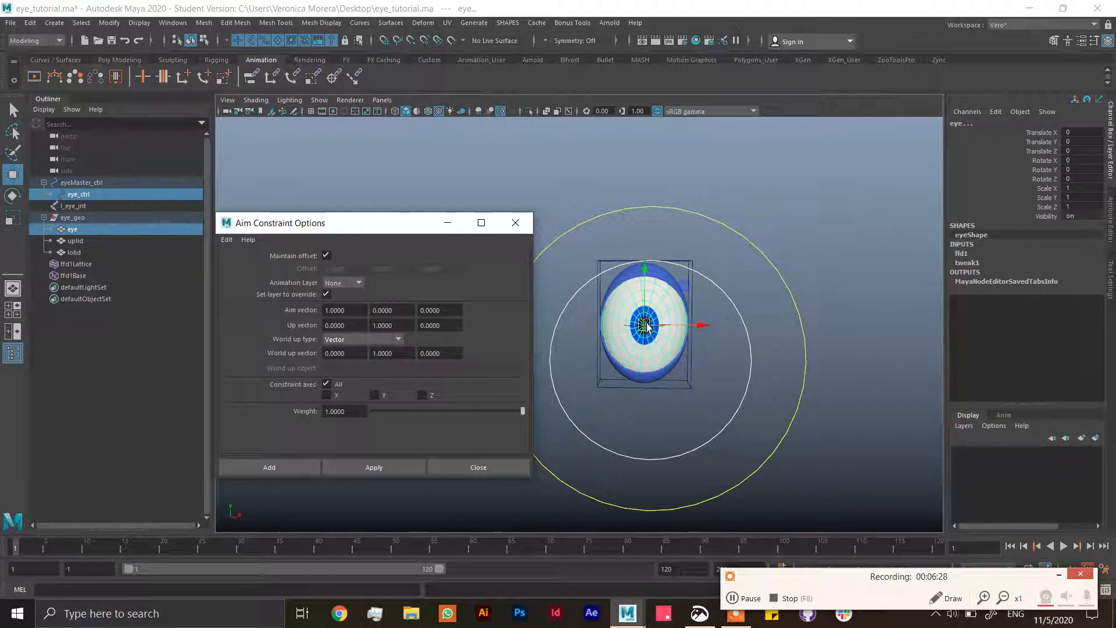
pyautogui.click(397, 340)
pyautogui.click(382, 377)
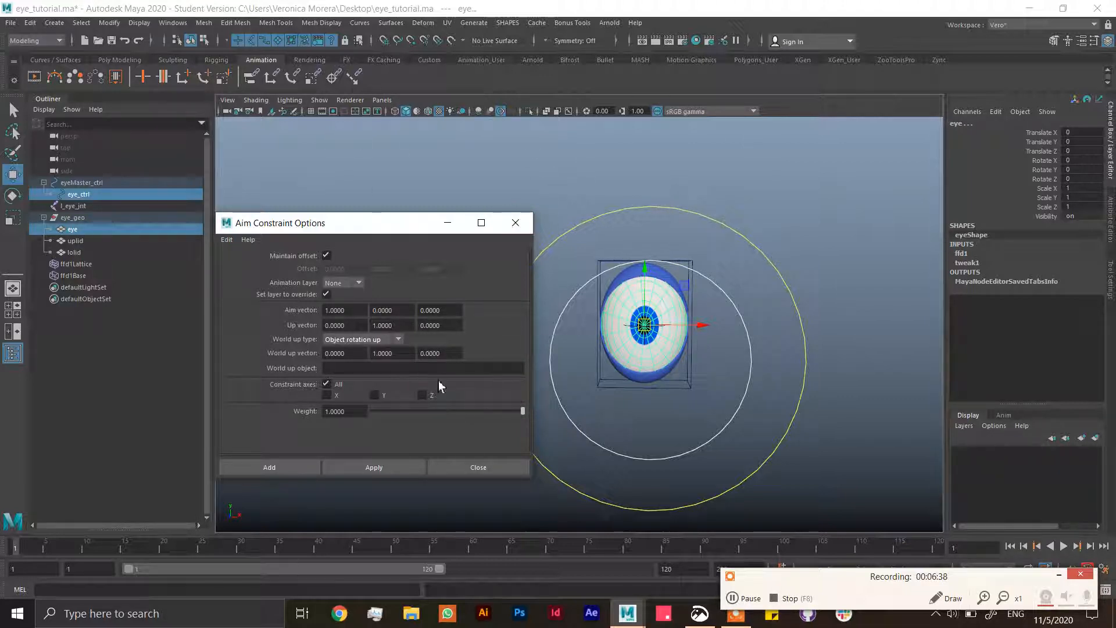
pyautogui.click(398, 343)
pyautogui.click(356, 350)
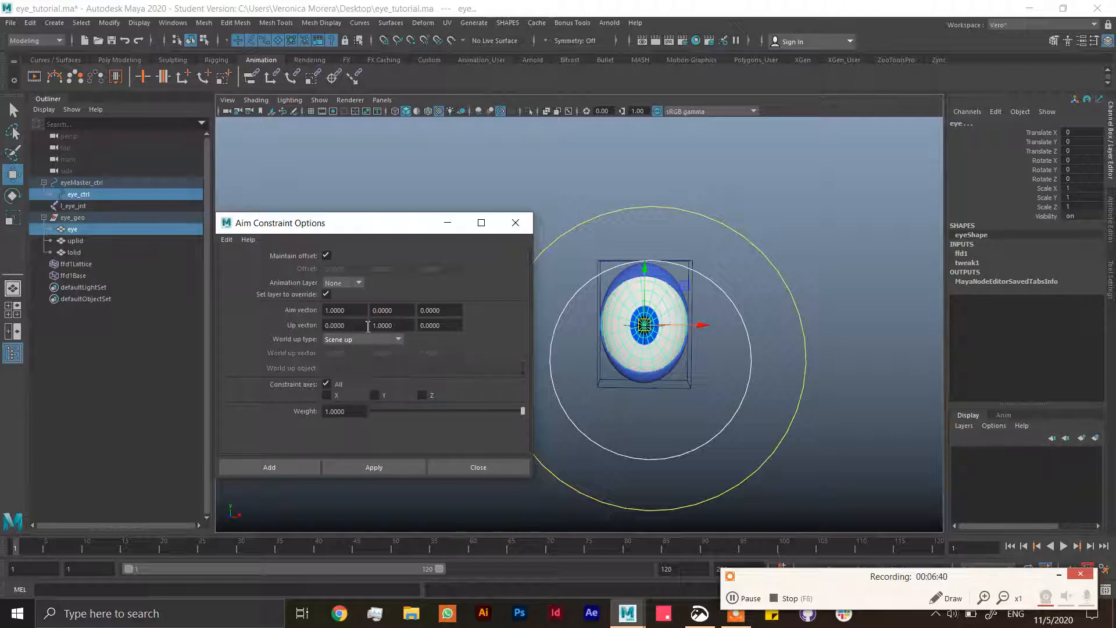
# Set the World up type to Vector and add the aim constraint from eye_ctrl to eye with Maintain offset on
pyautogui.click(381, 342)
pyautogui.click(353, 391)
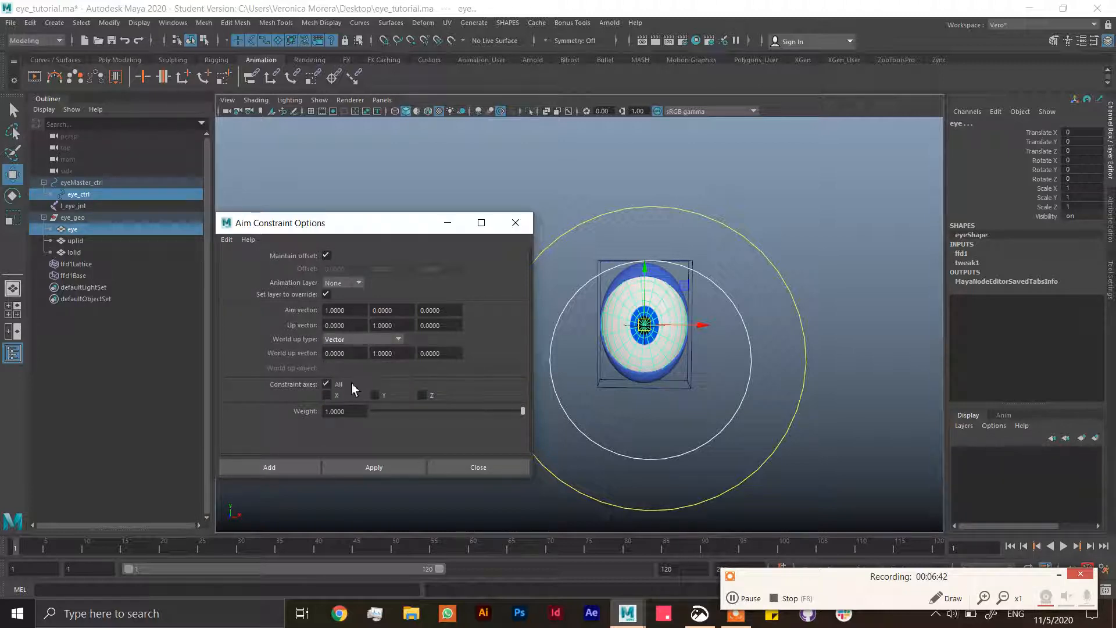
pyautogui.click(269, 468)
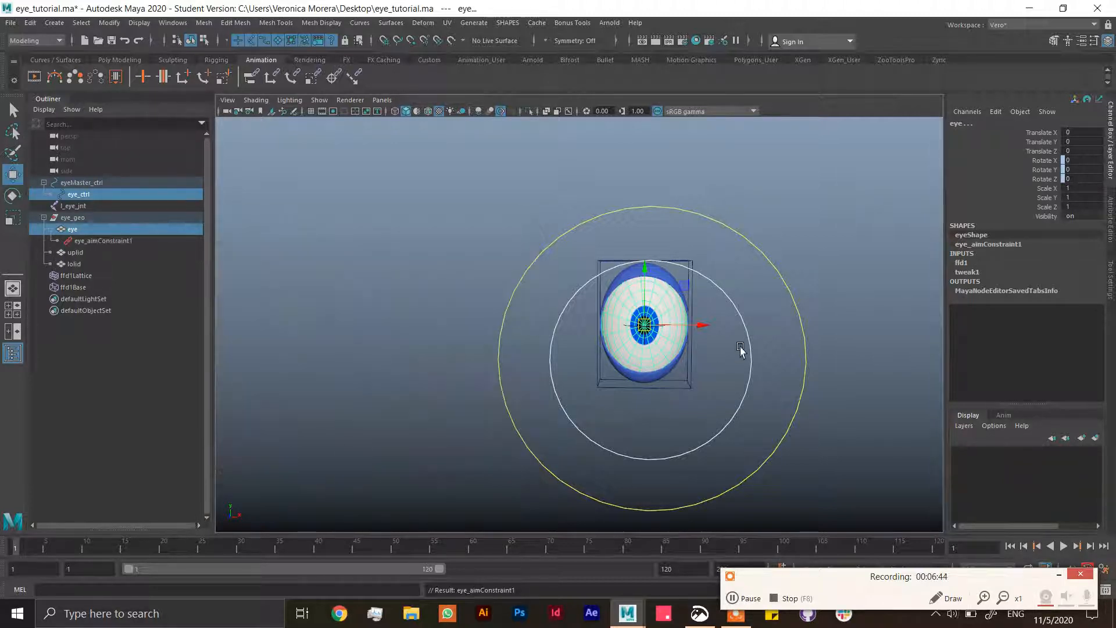
# Test the eye's aim by moving eye_ctrl and eyeMaster_ctrl, undoing each move
pyautogui.click(749, 350)
pyautogui.moveTo(648, 357); pyautogui.dragTo(658, 381)
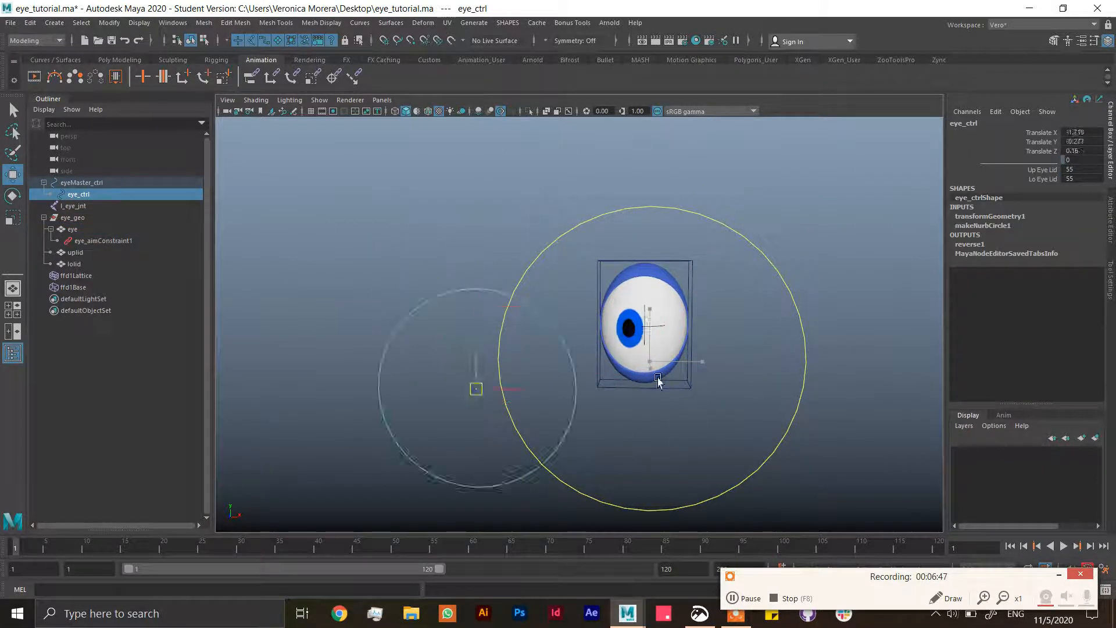
pyautogui.click(807, 342)
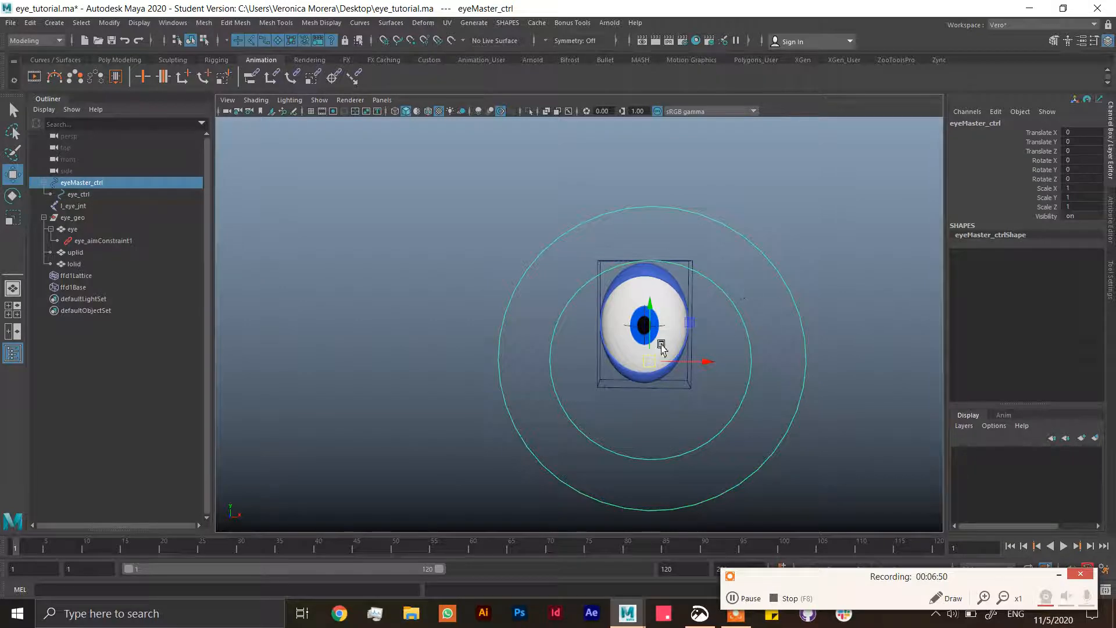
pyautogui.moveTo(651, 360); pyautogui.dragTo(606, 317)
pyautogui.hotkey('ctrl', 'z')
# Group eye_geo, ffd1Lattice and ffd1Base together in the Outliner
pyautogui.click(43, 217)
pyautogui.click(81, 218)
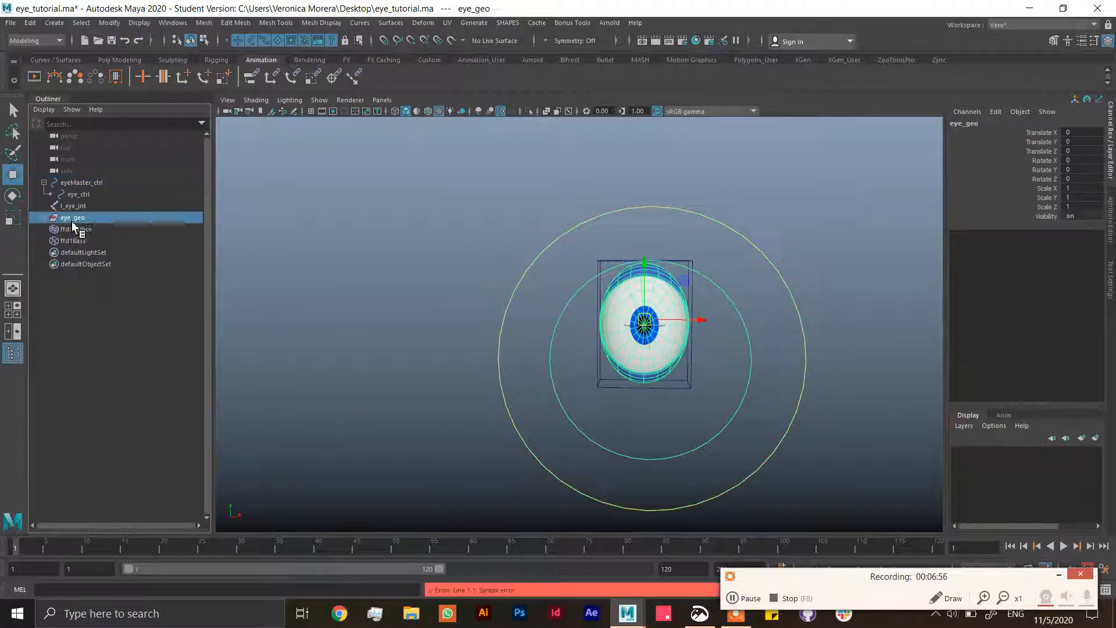
pyautogui.click(44, 217)
pyautogui.click(50, 229)
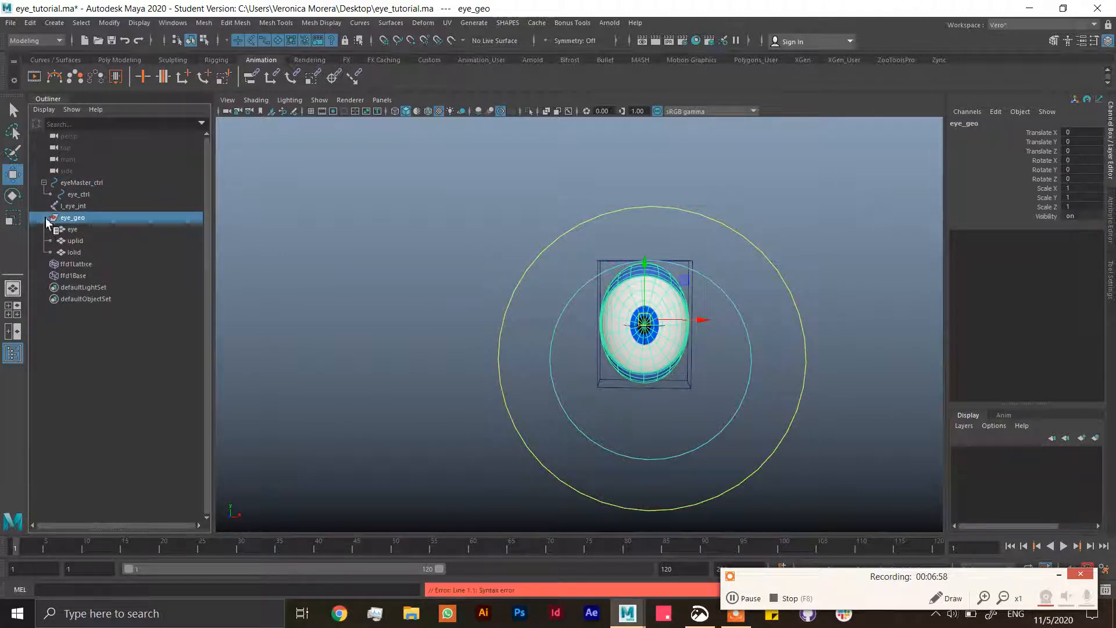
pyautogui.click(44, 217)
pyautogui.keyDown('shift'); pyautogui.click(76, 241); pyautogui.keyUp('shift')
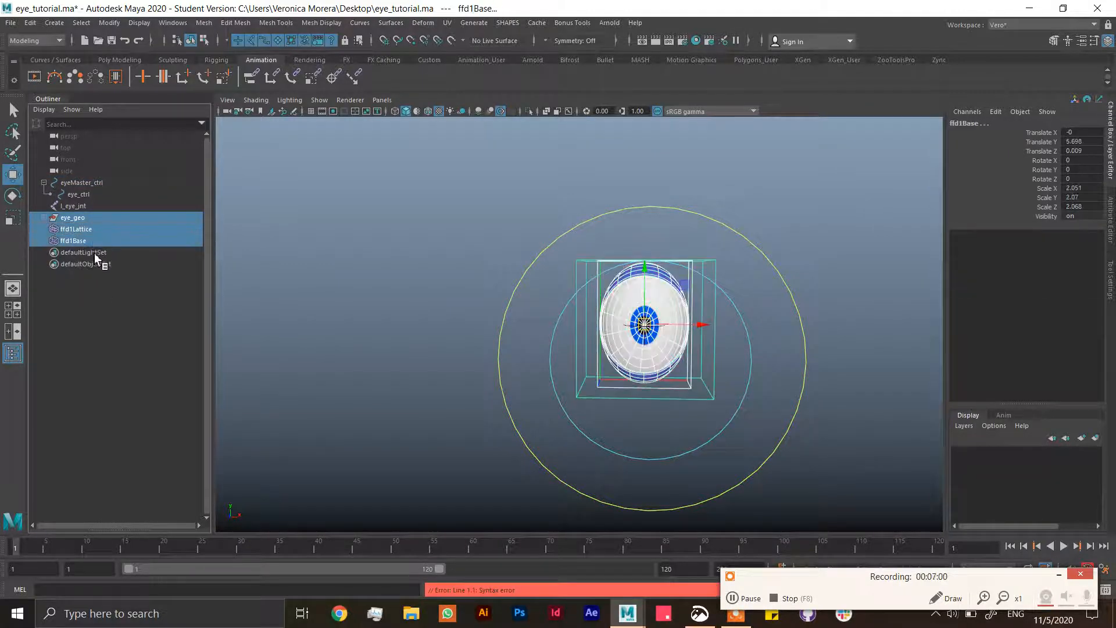
pyautogui.hotkey('ctrl', 'g')
# Rename the new group as L_eye_grp
pyautogui.doubleClick(85, 220)
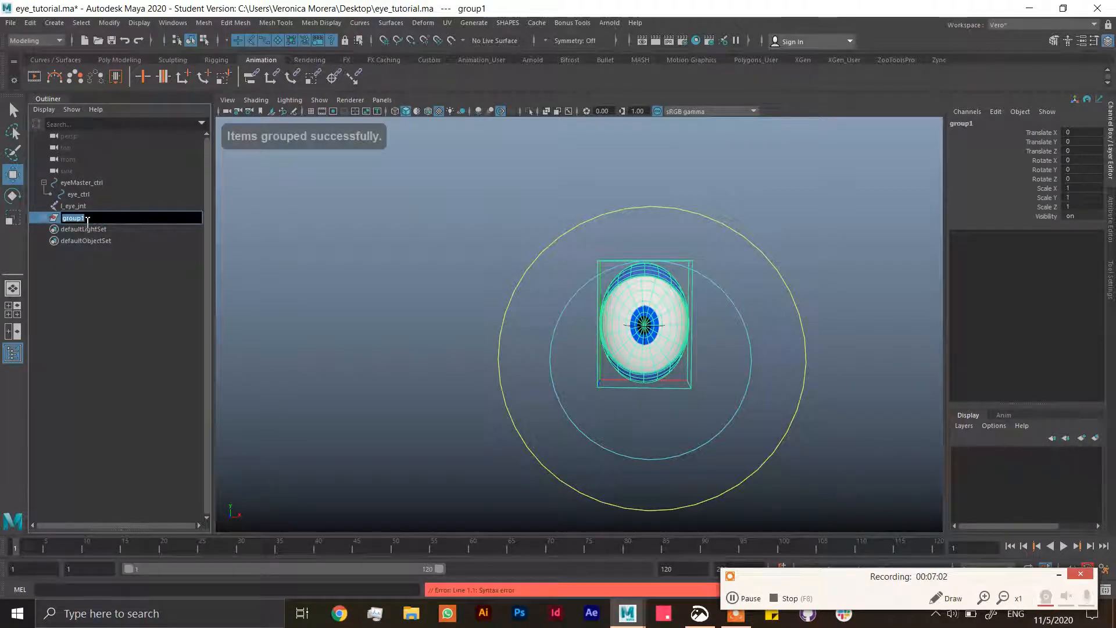
pyautogui.write('L_eye_')
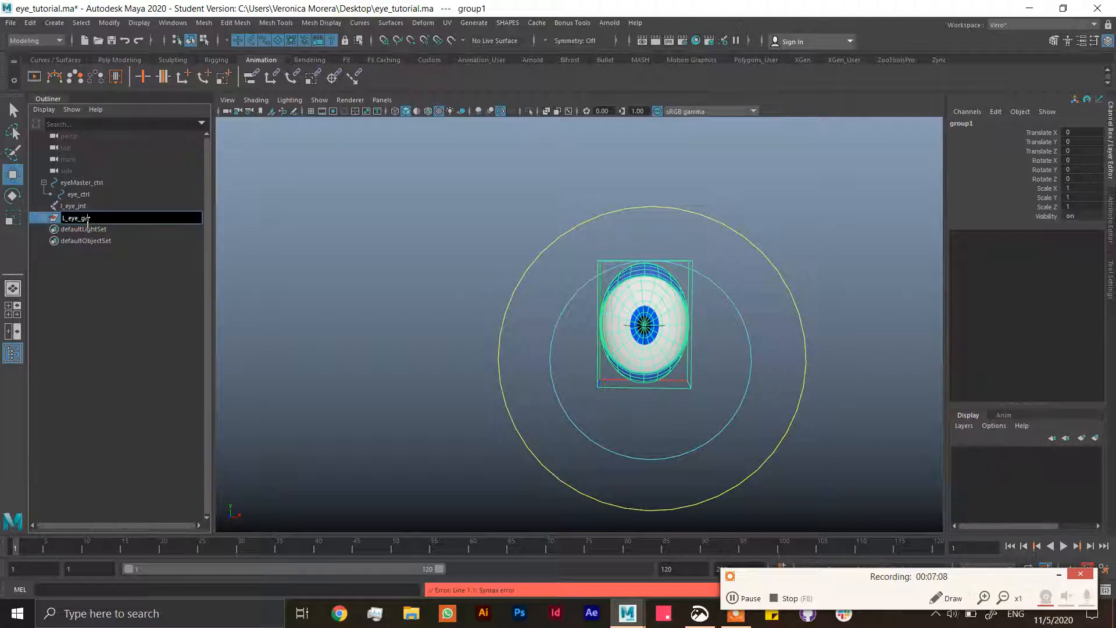
pyautogui.press('Return')
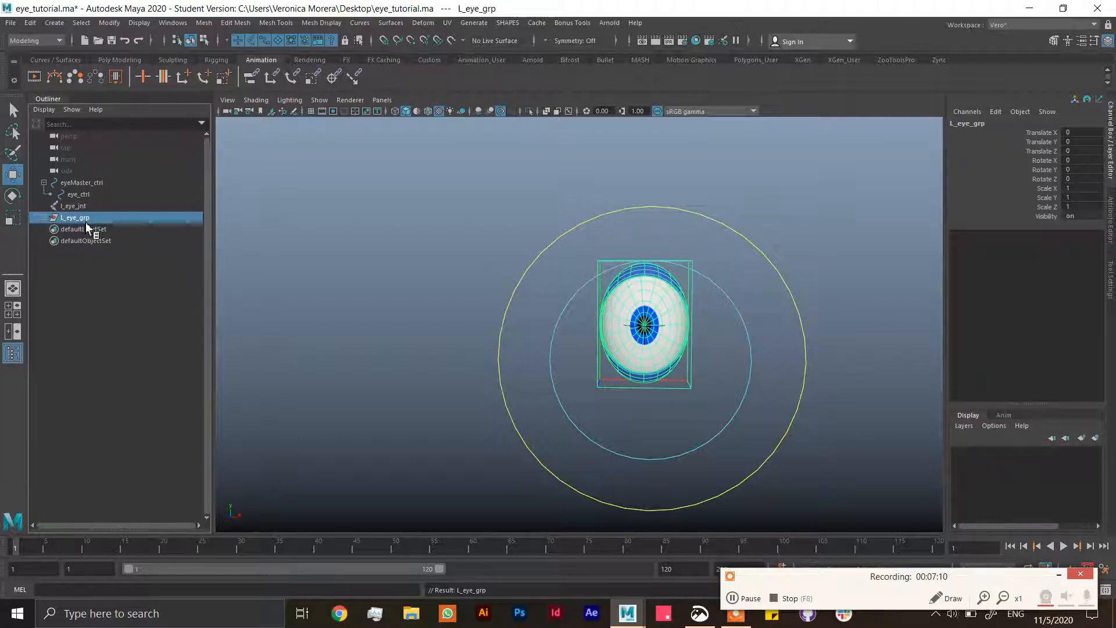
# Examine l_eye_jnt and the contents of L_eye_grp, including eye_geo with its eye and lid meshes
pyautogui.click(75, 206)
pyautogui.keyDown('alt'); pyautogui.moveTo(523, 289); pyautogui.dragTo(495, 365); pyautogui.keyUp('alt')
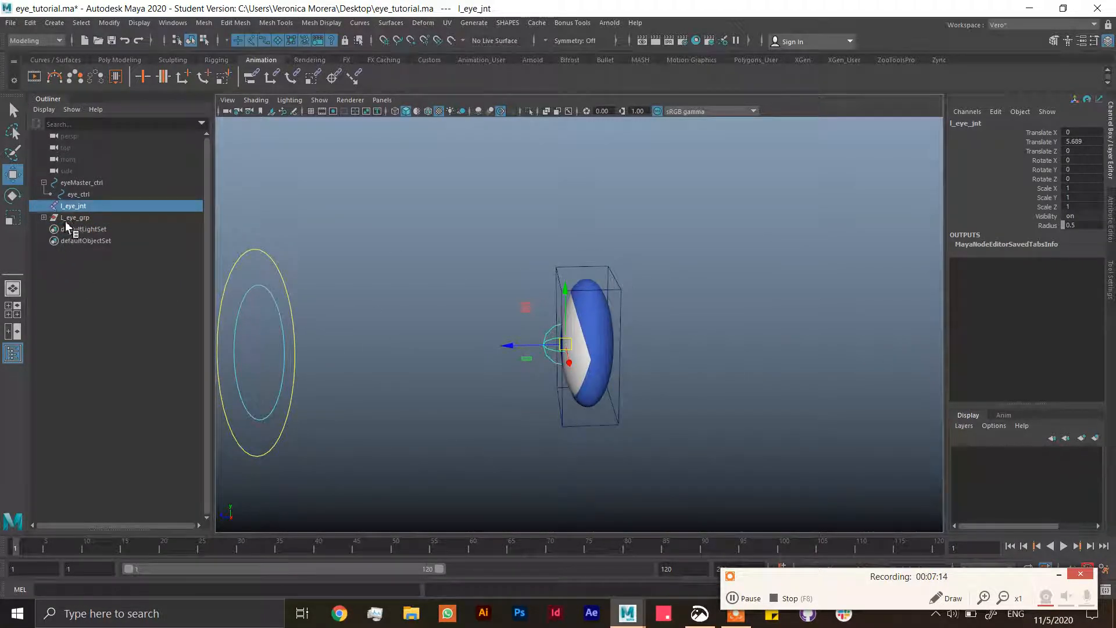
pyautogui.click(44, 217)
pyautogui.click(81, 232)
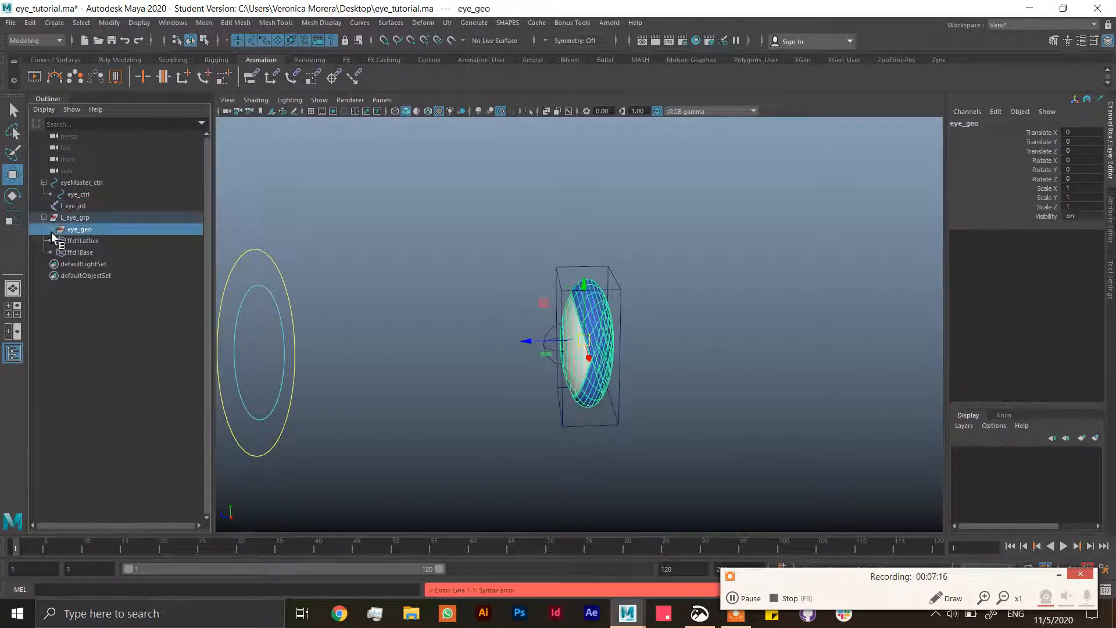
pyautogui.click(51, 230)
pyautogui.click(79, 241)
pyautogui.click(82, 253)
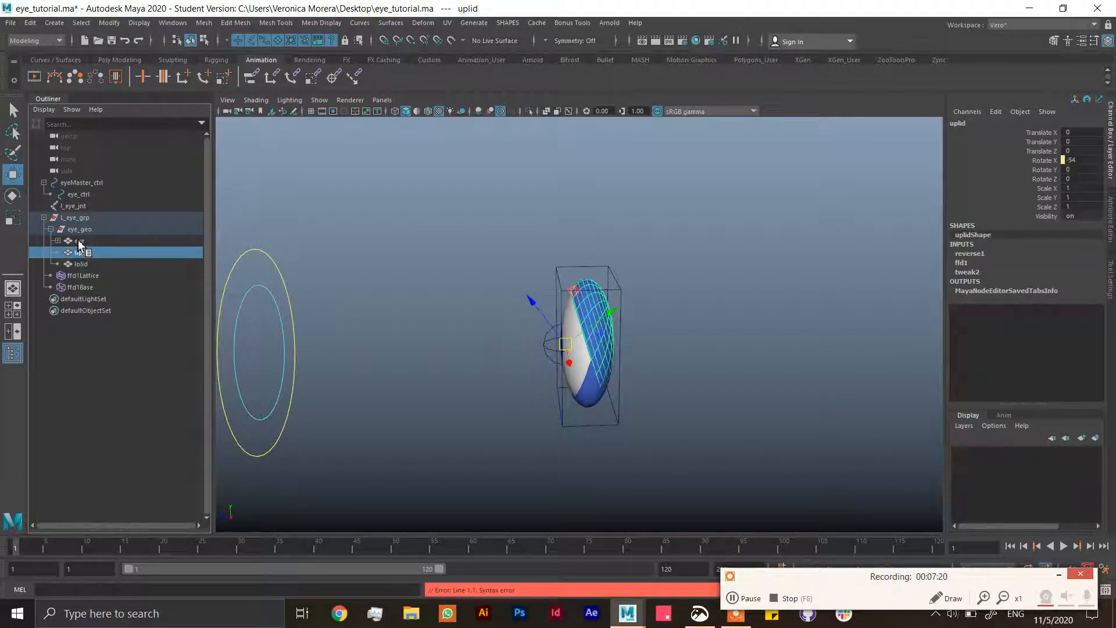
pyautogui.click(79, 241)
# Parent L_eye_grp under l_eye_jnt in the Outliner and check the joint's selection
pyautogui.click(43, 217)
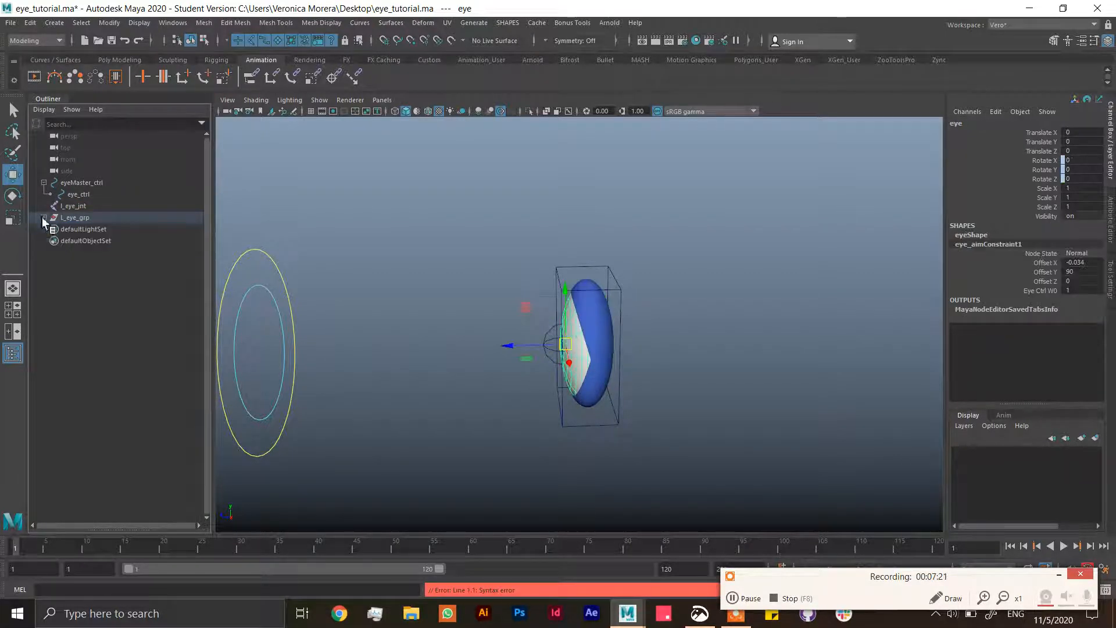
pyautogui.moveTo(78, 220)
pyautogui.mouseDown()
pyautogui.moveTo(87, 228)
pyautogui.moveTo(87, 210)
pyautogui.mouseUp()
pyautogui.click(84, 207)
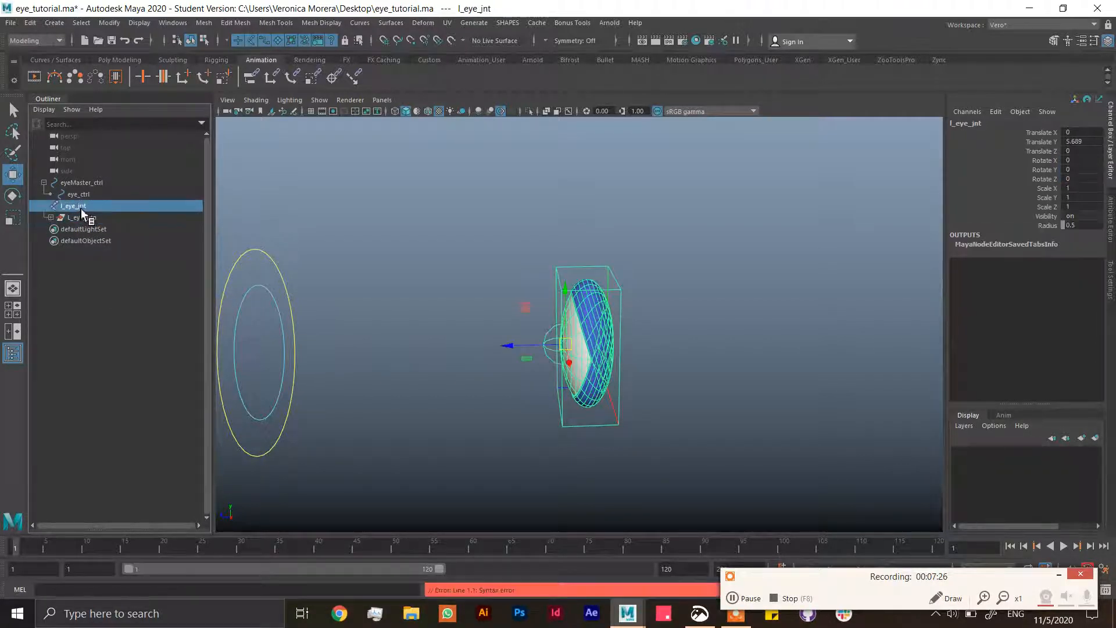
pyautogui.keyDown('alt'); pyautogui.moveTo(606, 360); pyautogui.dragTo(731, 387); pyautogui.keyUp('alt')
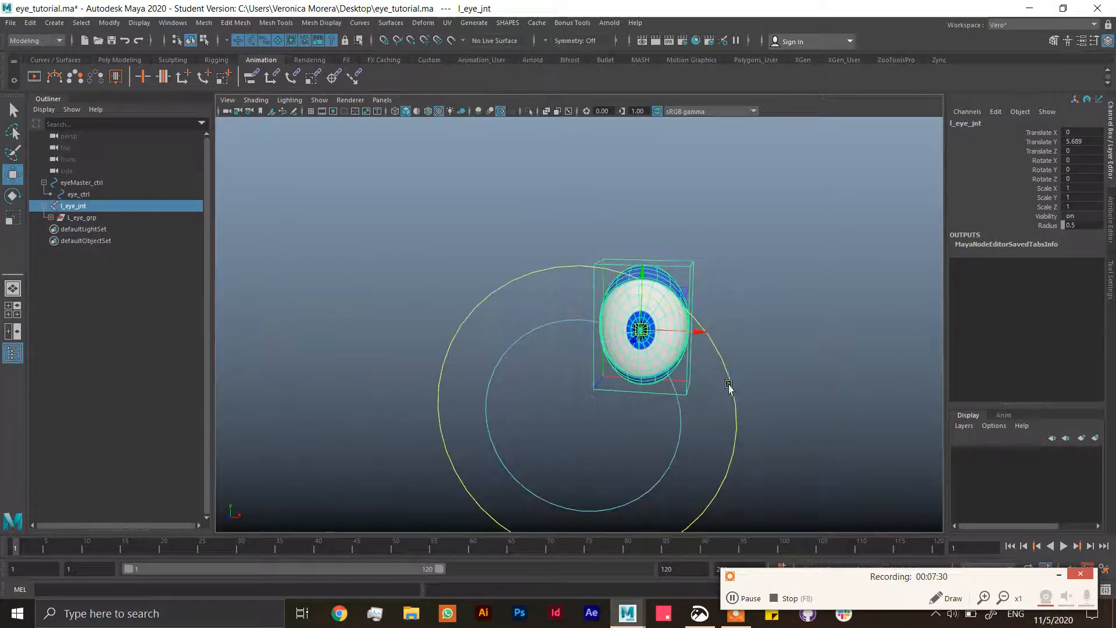
# Parent-constrain l_eye_jnt to eyeMaster_ctrl
pyautogui.click(737, 393)
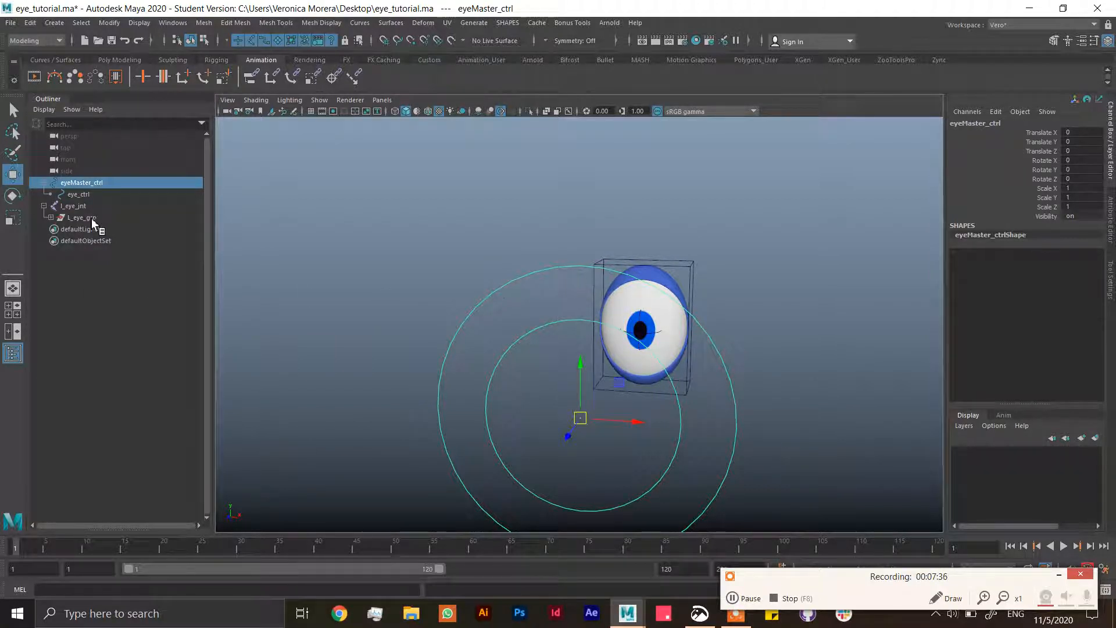
pyautogui.keyDown('ctrl'); pyautogui.click(75, 207); pyautogui.keyUp('ctrl')
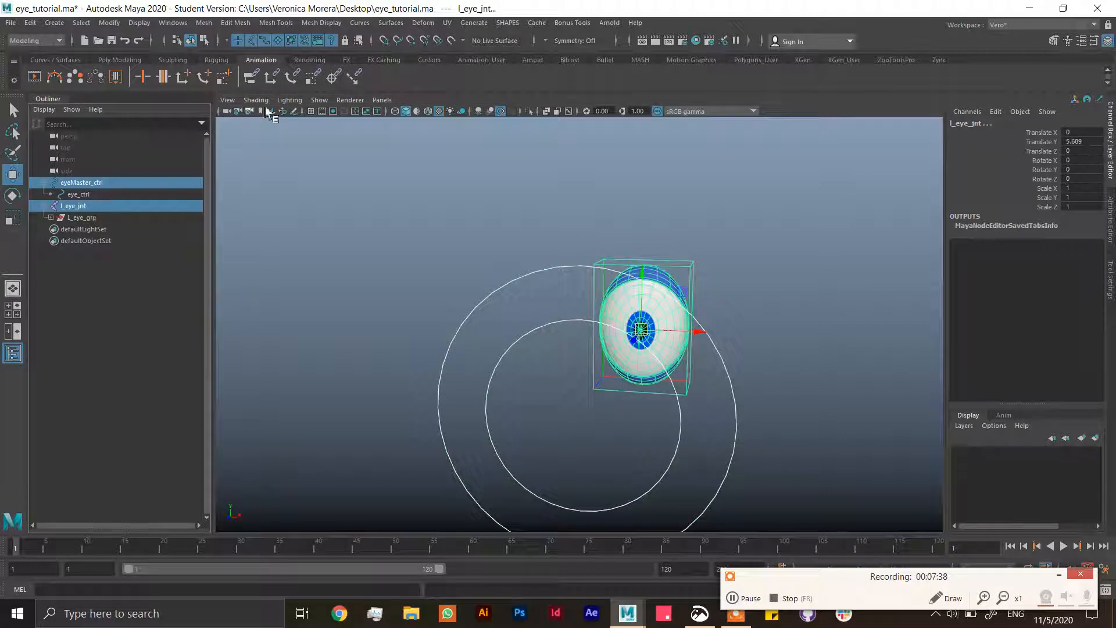
pyautogui.click(251, 77)
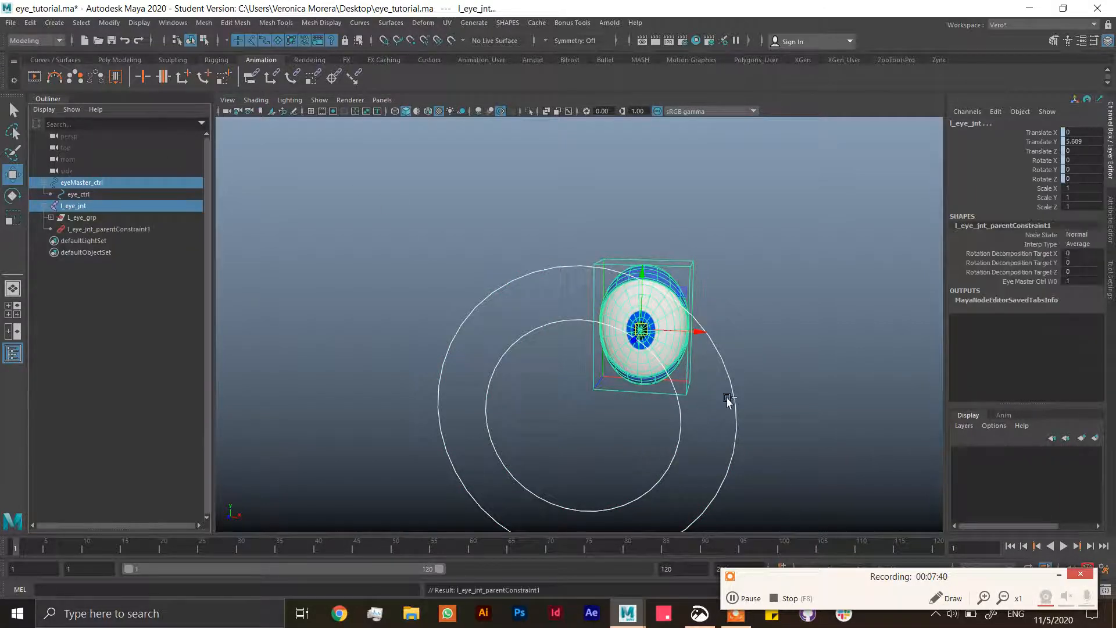
# Test the joint's parent constraint by moving eyeMaster_ctrl, and undo the moves
pyautogui.click(819, 357)
pyautogui.keyDown('alt'); pyautogui.moveTo(732, 406); pyautogui.dragTo(740, 397); pyautogui.keyUp('alt')
pyautogui.moveTo(788, 370); pyautogui.dragTo(820, 408)
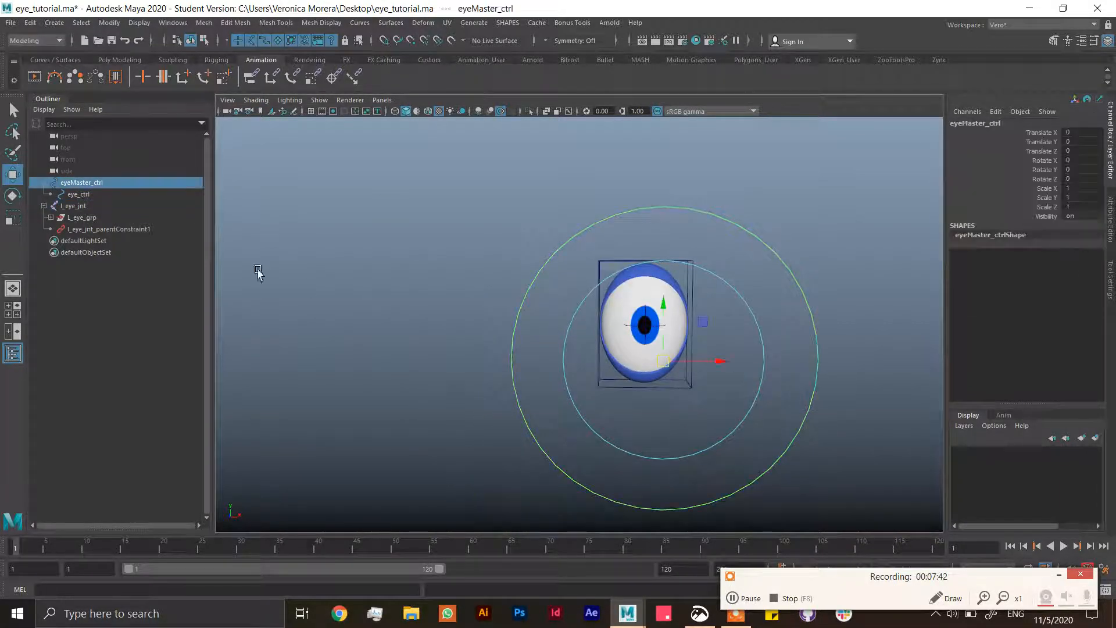
pyautogui.click(73, 207)
pyautogui.keyDown('alt'); pyautogui.moveTo(489, 313); pyautogui.dragTo(627, 359); pyautogui.keyUp('alt')
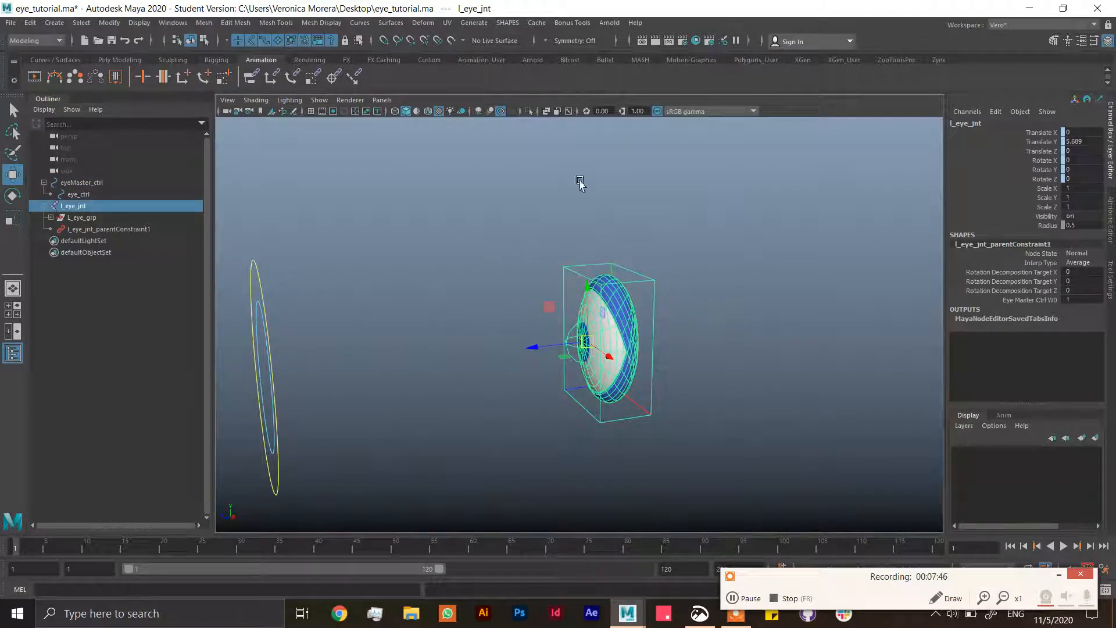
pyautogui.keyDown('alt'); pyautogui.moveTo(673, 381); pyautogui.dragTo(733, 361); pyautogui.keyUp('alt')
pyautogui.click(757, 357)
pyautogui.moveTo(680, 385); pyautogui.dragTo(668, 430)
pyautogui.hotkey('ctrl', 'z')
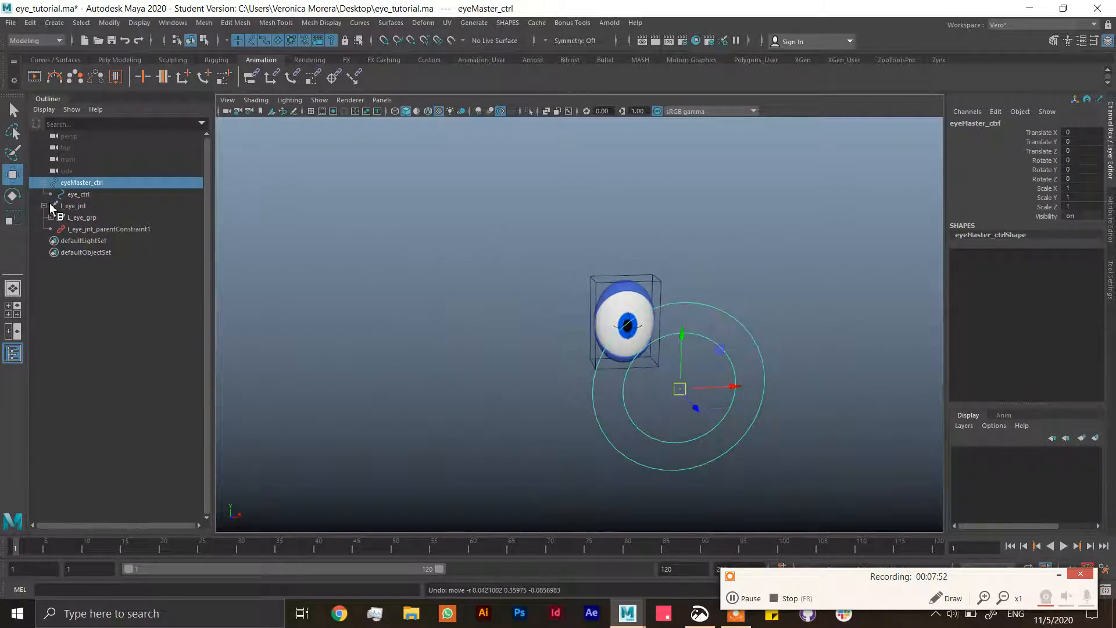
# Collapse the eyeMaster_ctrl and l_eye_jnt hierarchies and group the two together
pyautogui.click(48, 184)
pyautogui.click(44, 195)
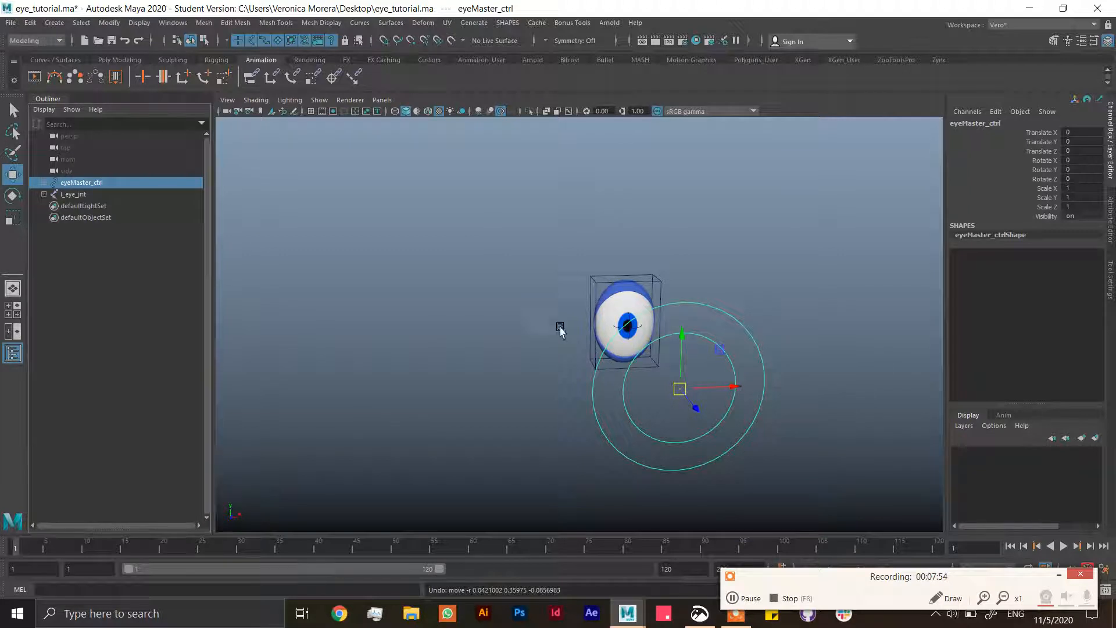
pyautogui.keyDown('alt'); pyautogui.moveTo(722, 404); pyautogui.dragTo(717, 373); pyautogui.keyUp('alt')
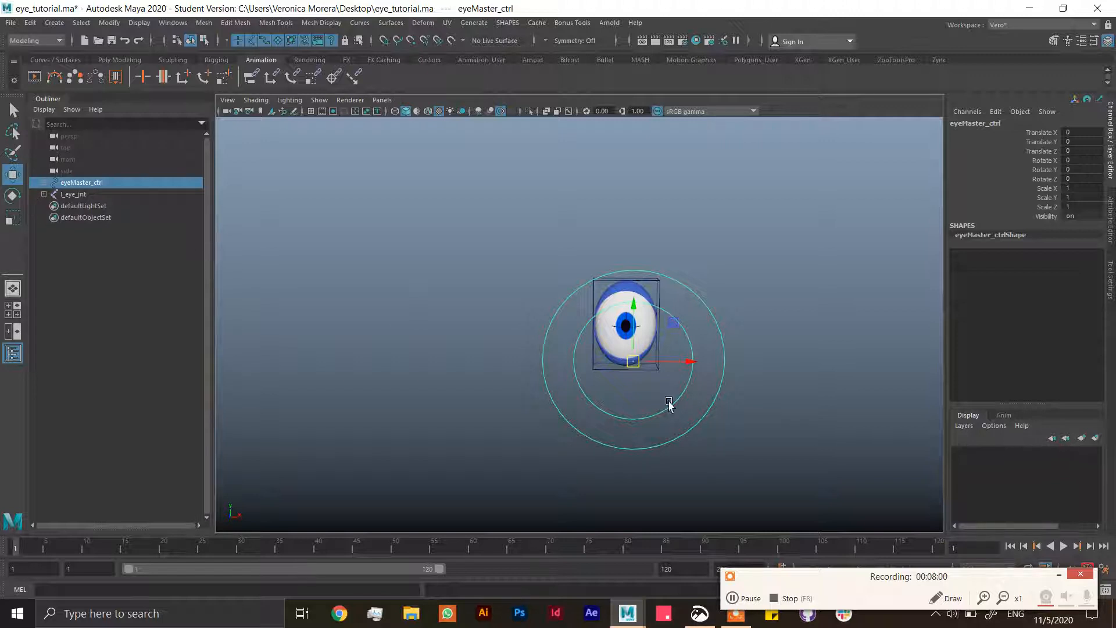
pyautogui.keyDown('ctrl'); pyautogui.click(102, 196); pyautogui.keyUp('ctrl')
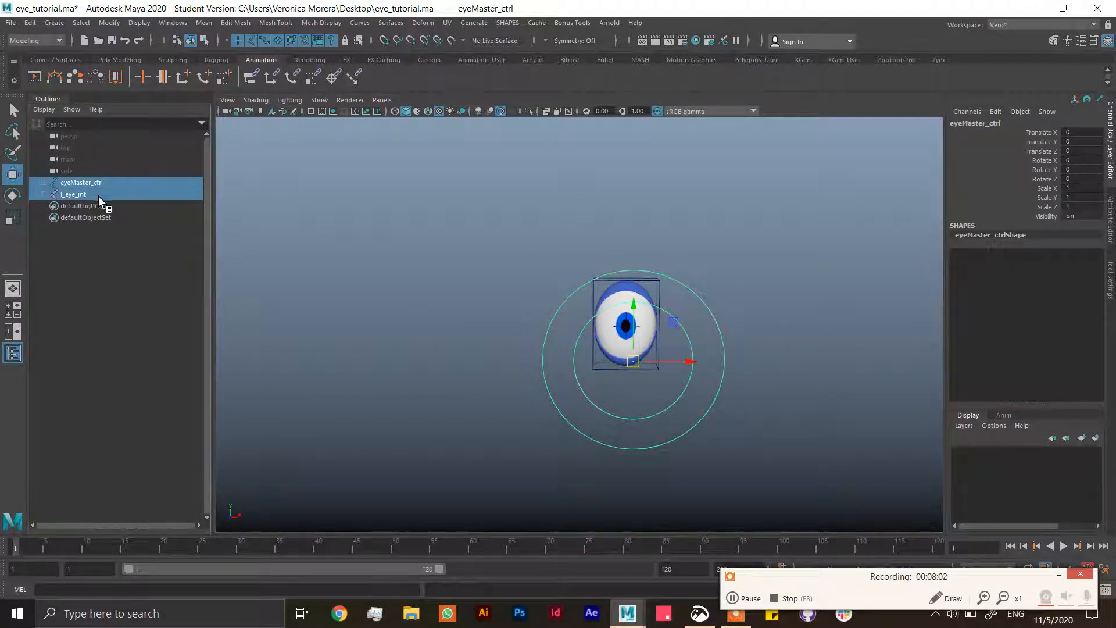
pyautogui.hotkey('ctrl', 'g')
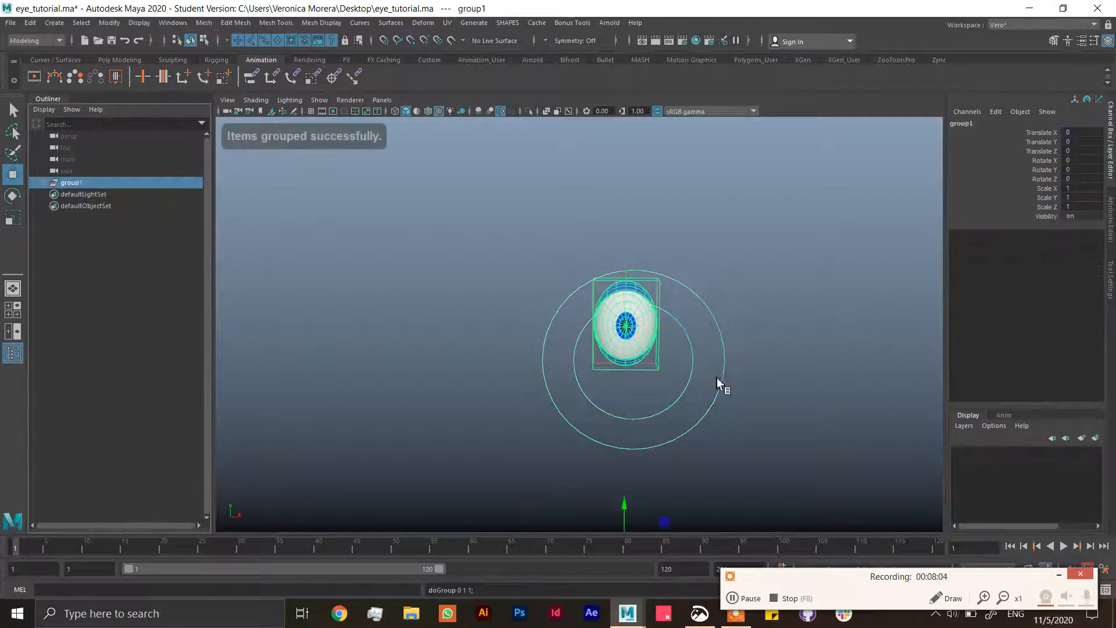
# Duplicate the whole eye group with Duplicate Special, with Duplicate input graph turned on
pyautogui.keyDown('alt'); pyautogui.moveTo(636, 324); pyautogui.dragTo(490, 300); pyautogui.keyUp('alt')
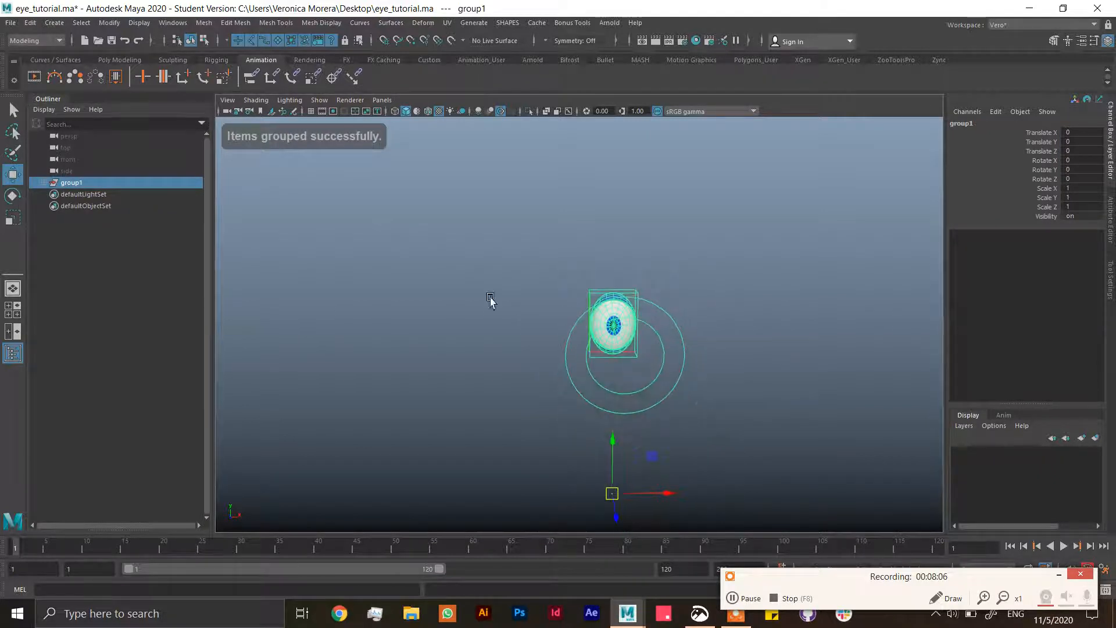
pyautogui.click(31, 23)
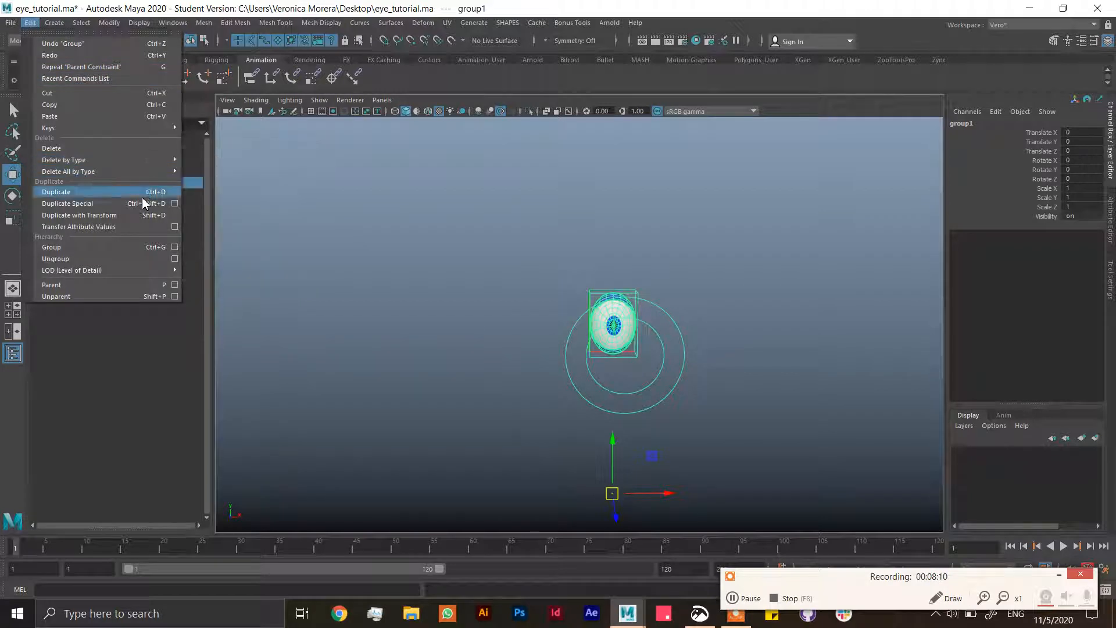
pyautogui.click(175, 203)
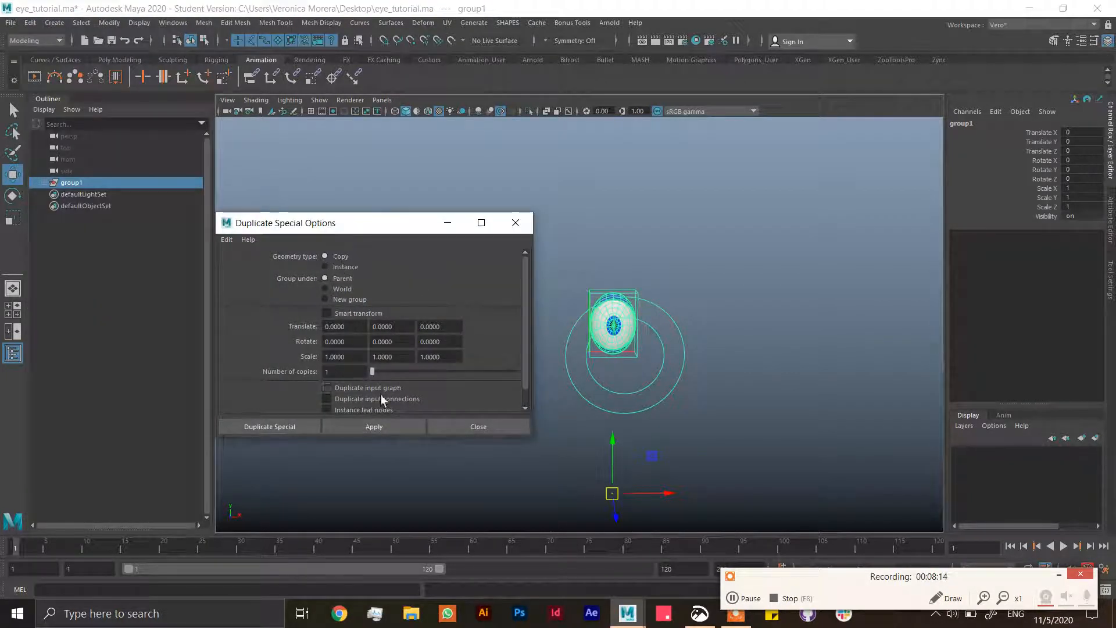
pyautogui.click(365, 388)
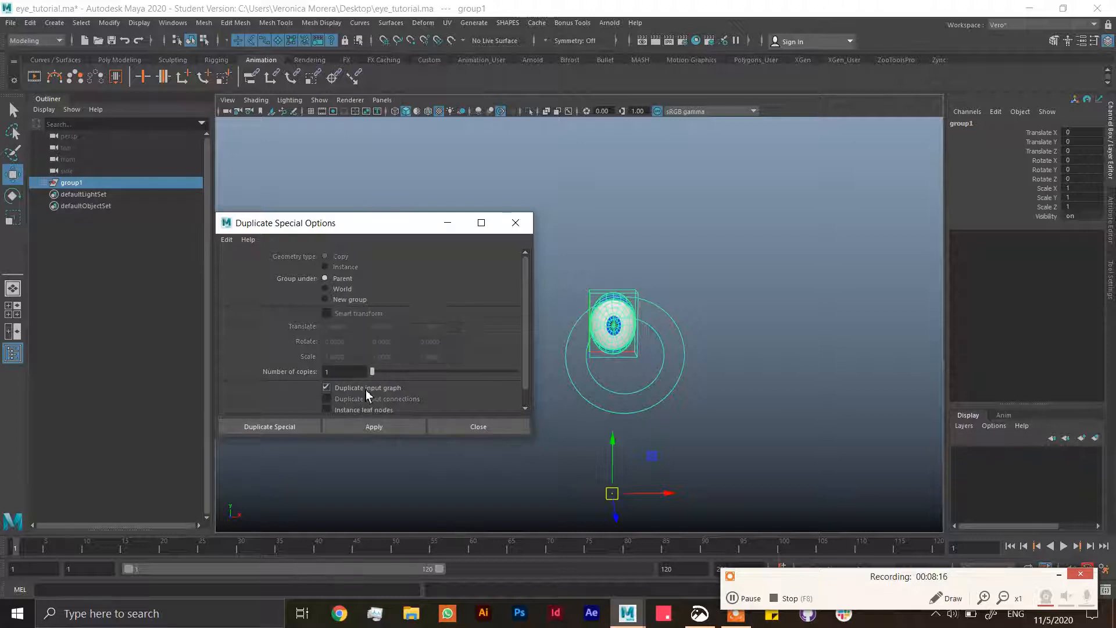
pyautogui.click(299, 428)
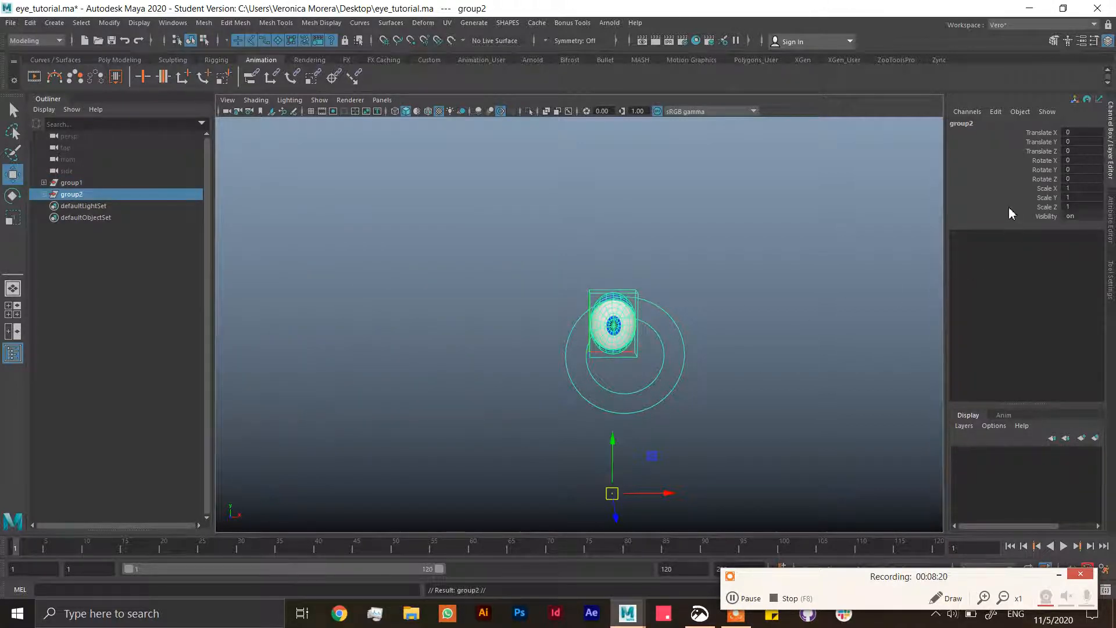
# Mirror the duplicated group with a Scale X of -1 and move it along X to sit beside the original eye
pyautogui.doubleClick(1087, 189)
pyautogui.write('-1')
pyautogui.press('Return')
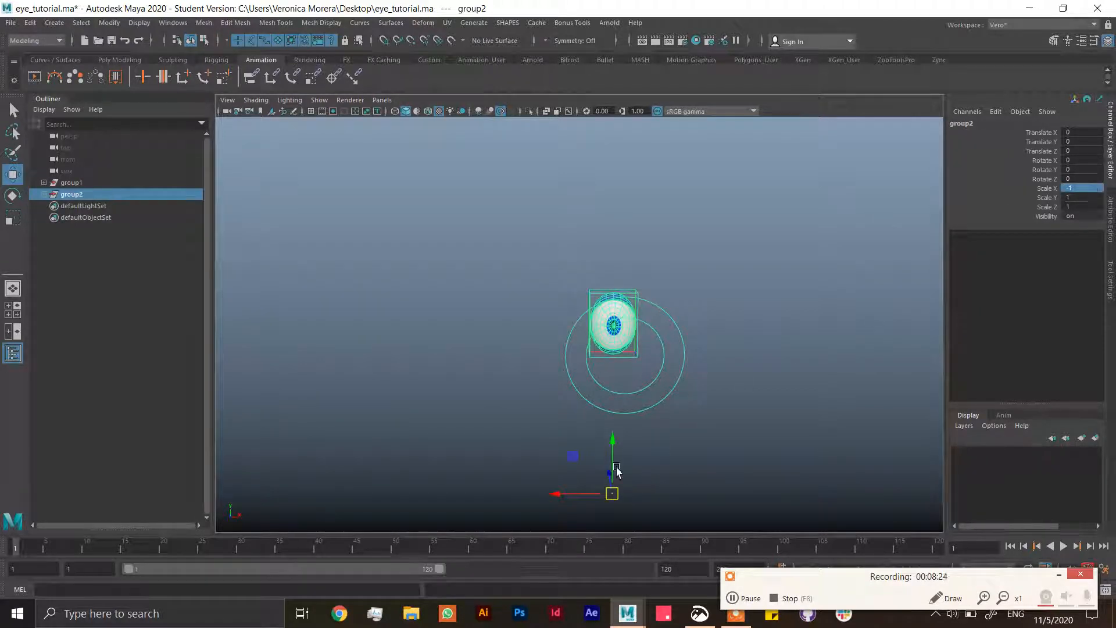
pyautogui.moveTo(553, 494); pyautogui.dragTo(449, 496)
pyautogui.click(564, 428)
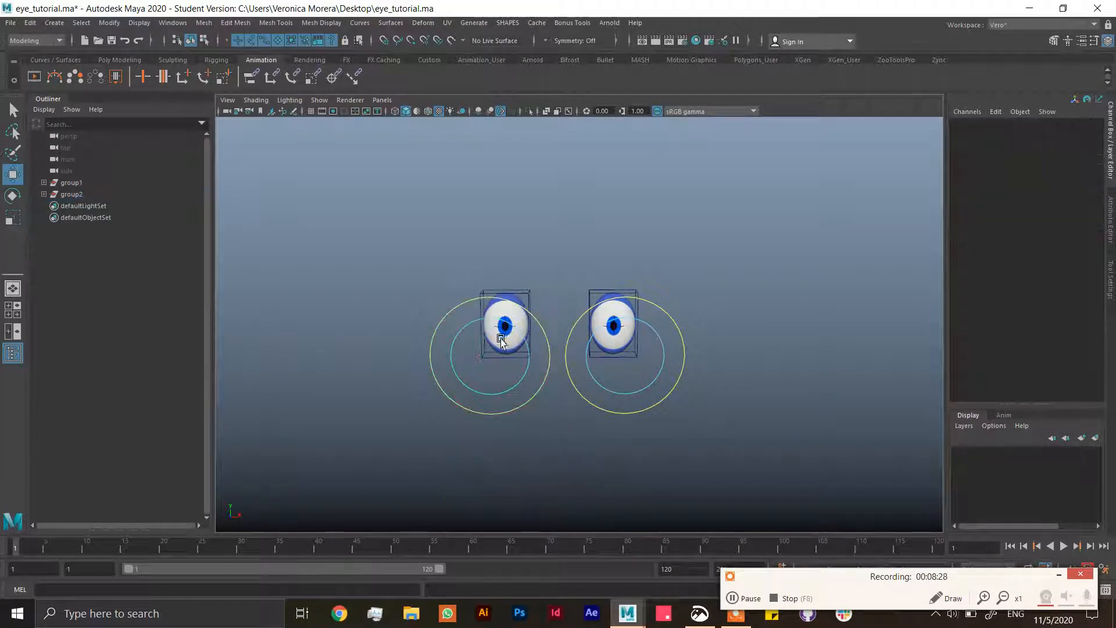
# Test the duplicated eye by moving its eye_ctrl and varying Up Eye Lid and Lo Eye Lid, undoing the changes
pyautogui.click(452, 345)
pyautogui.moveTo(491, 356); pyautogui.dragTo(552, 409)
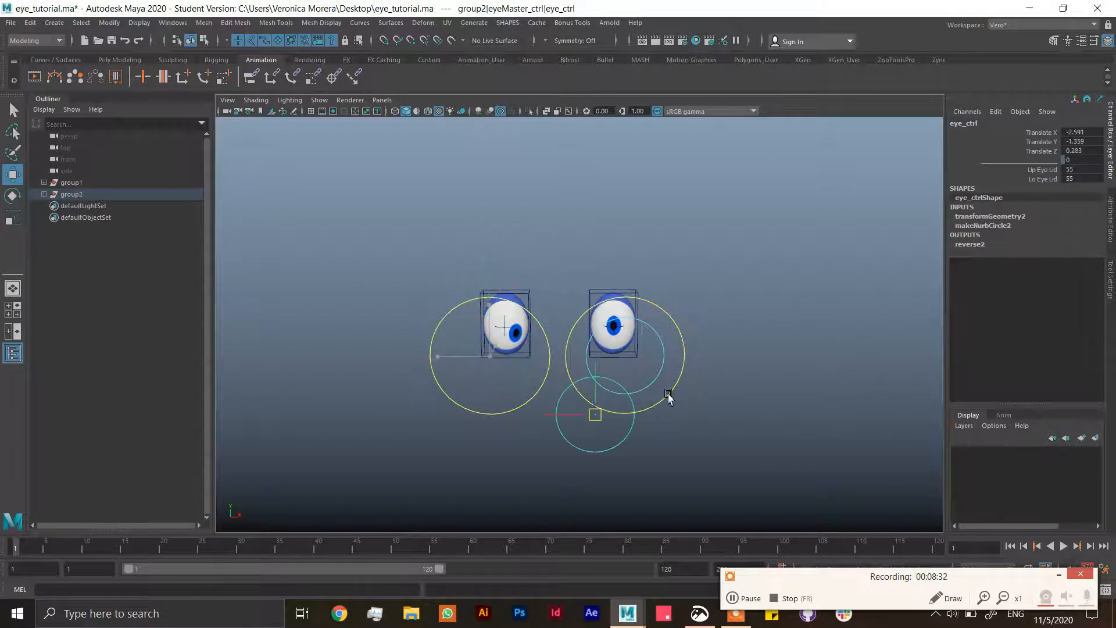
pyautogui.hotkey('ctrl', 'z')
pyautogui.moveTo(1041, 170); pyautogui.dragTo(1044, 179)
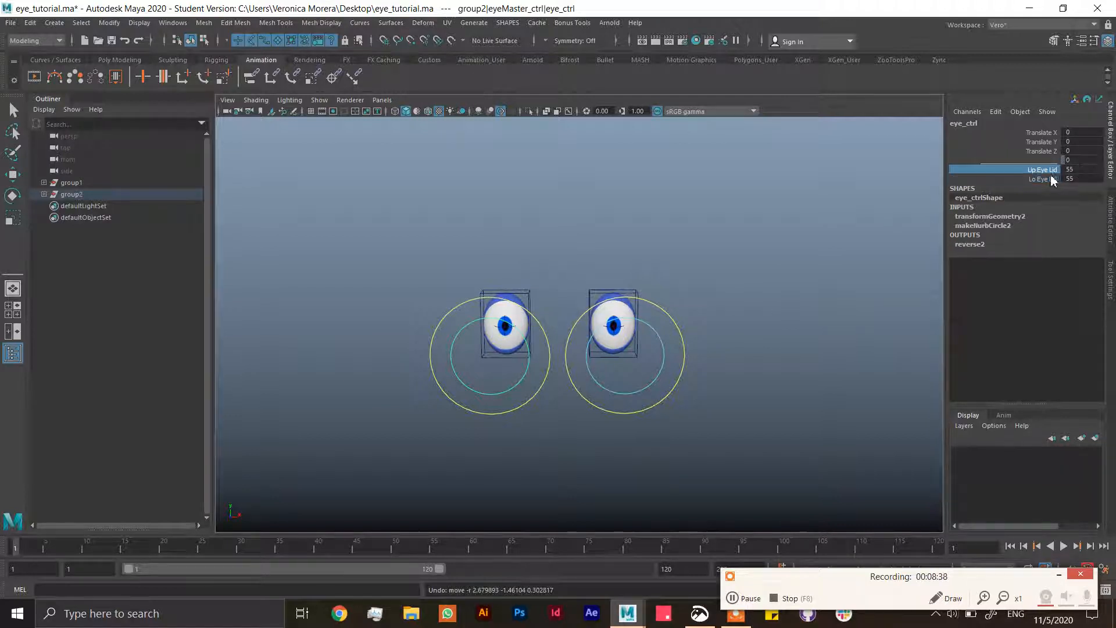
pyautogui.moveTo(812, 248); pyautogui.dragTo(486, 394, button='middle')
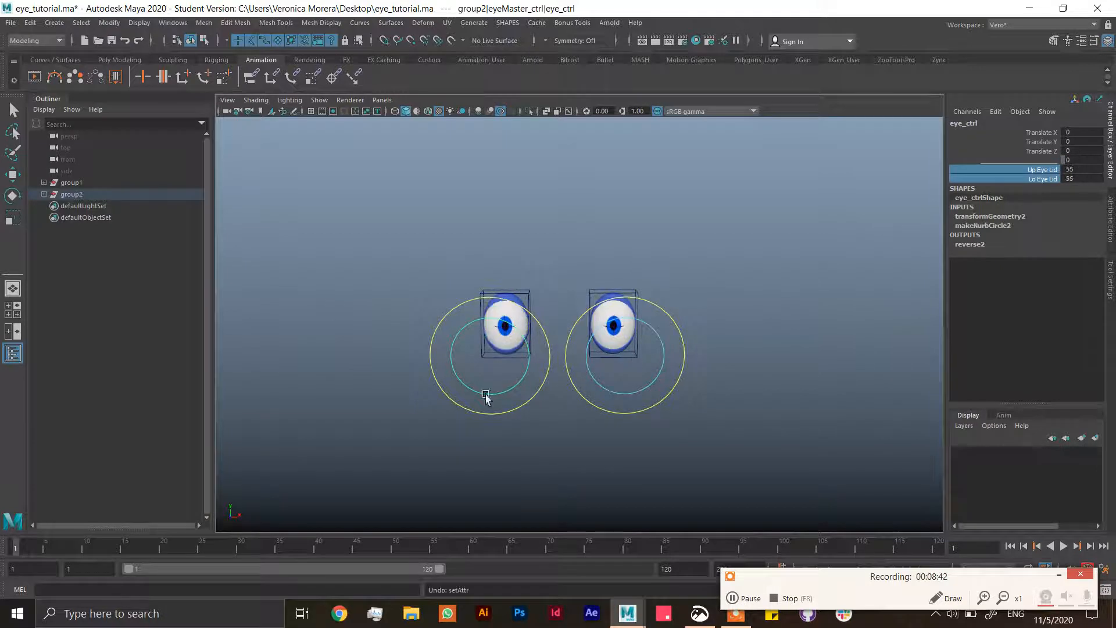
pyautogui.click(495, 391)
pyautogui.press('w')
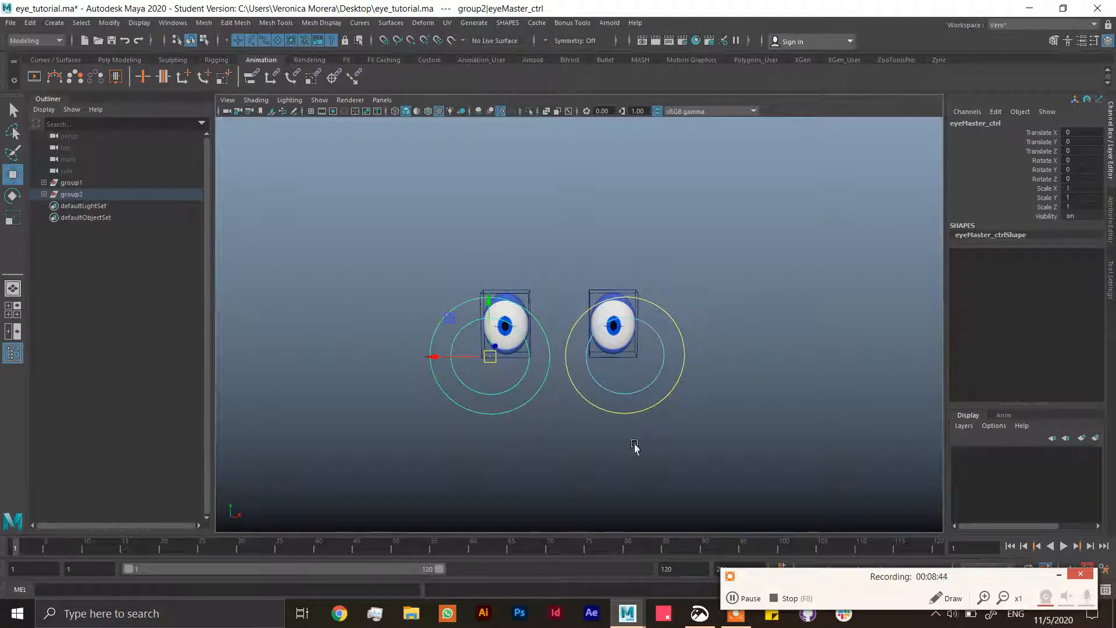
# Expand the full hierarchy of group2 in the Outliner to examine the duplicated rig's nodes
pyautogui.click(748, 599)
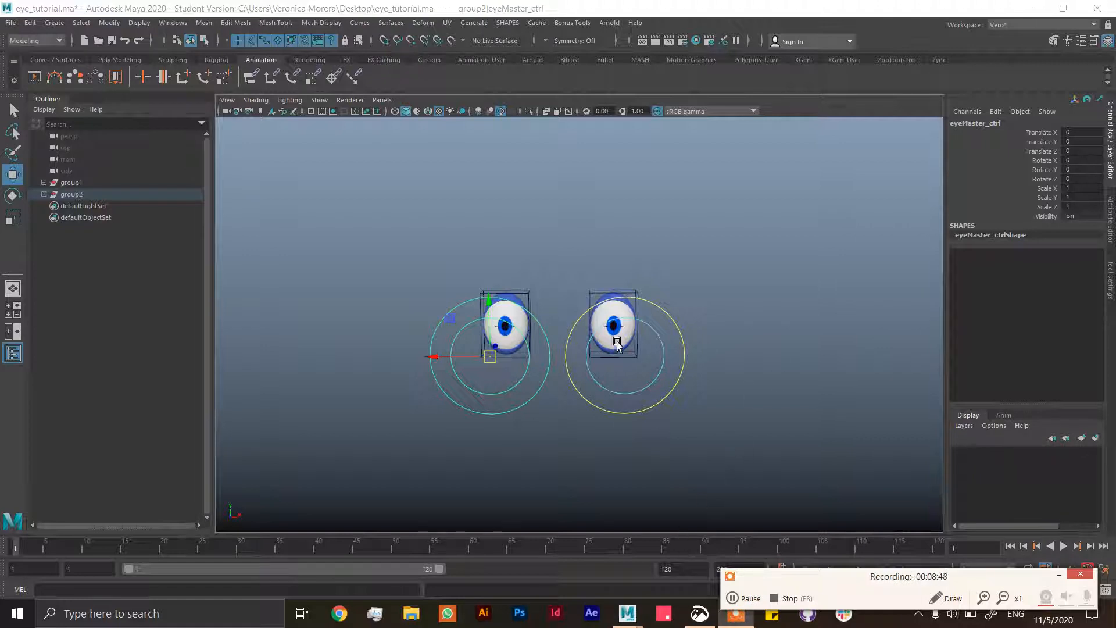
pyautogui.keyDown('alt'); pyautogui.moveTo(614, 322); pyautogui.dragTo(669, 308); pyautogui.keyUp('alt')
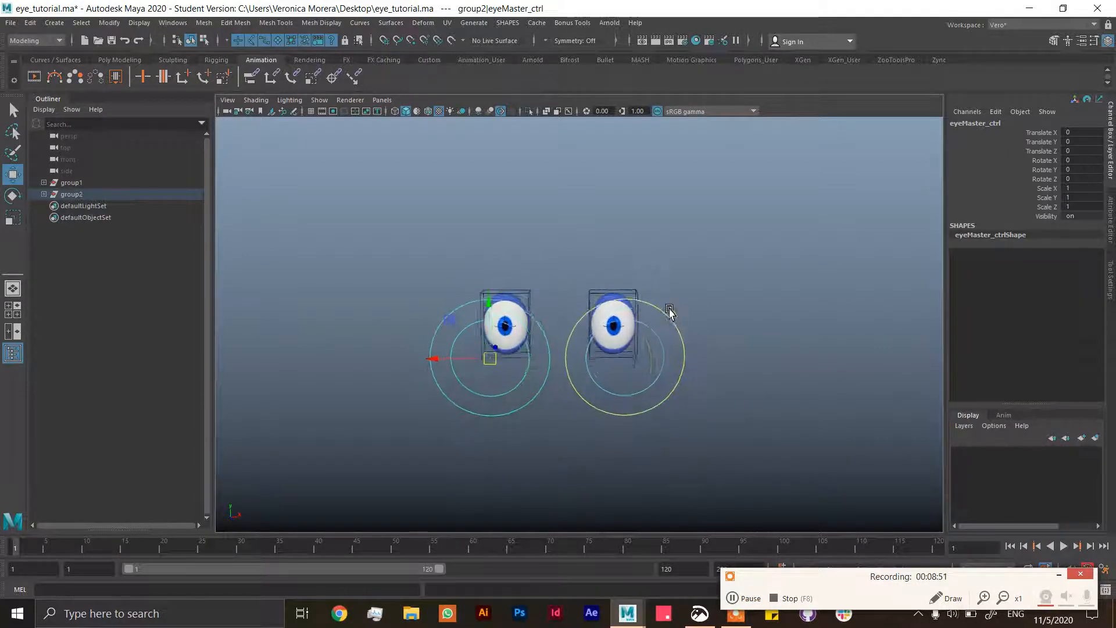
pyautogui.click(43, 194)
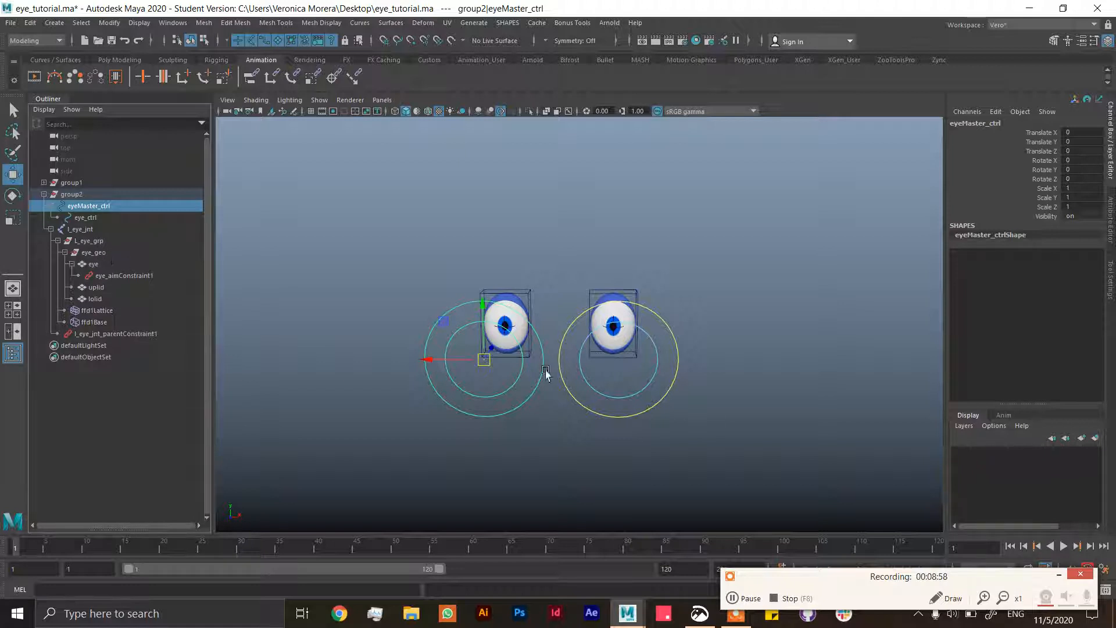
# Test both eyes together by moving their eye_ctrl curves at once, undoing the moves
pyautogui.moveTo(717, 351)
pyautogui.keyDown('alt'); pyautogui.mouseDown()
pyautogui.moveTo(733, 342)
pyautogui.moveTo(727, 349)
pyautogui.mouseUp(); pyautogui.keyUp('alt')
pyautogui.click(667, 342)
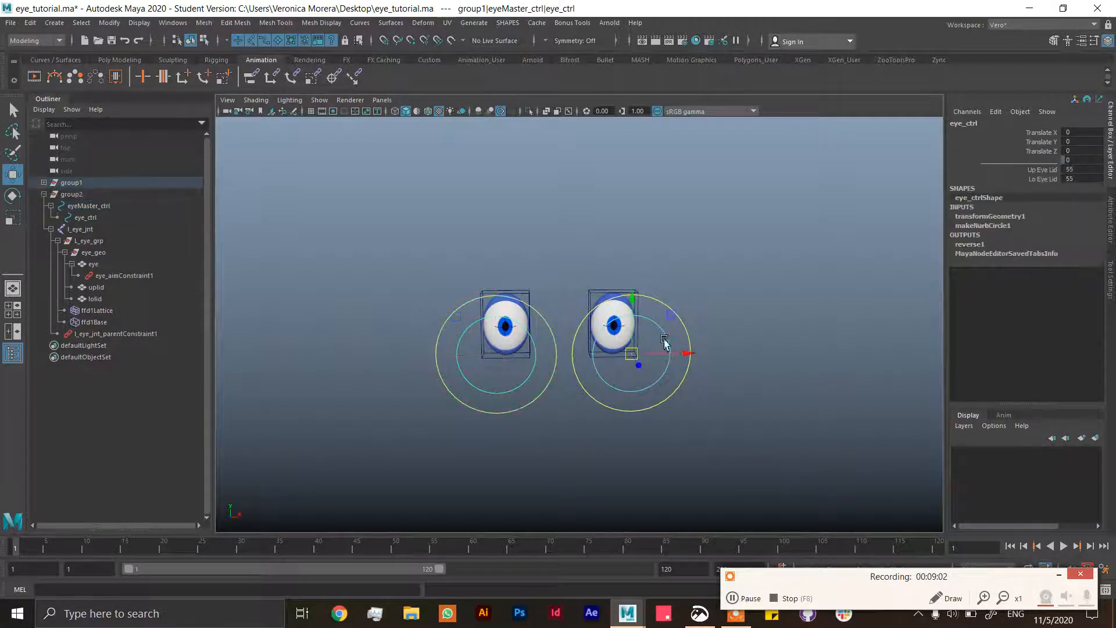
pyautogui.click(516, 394)
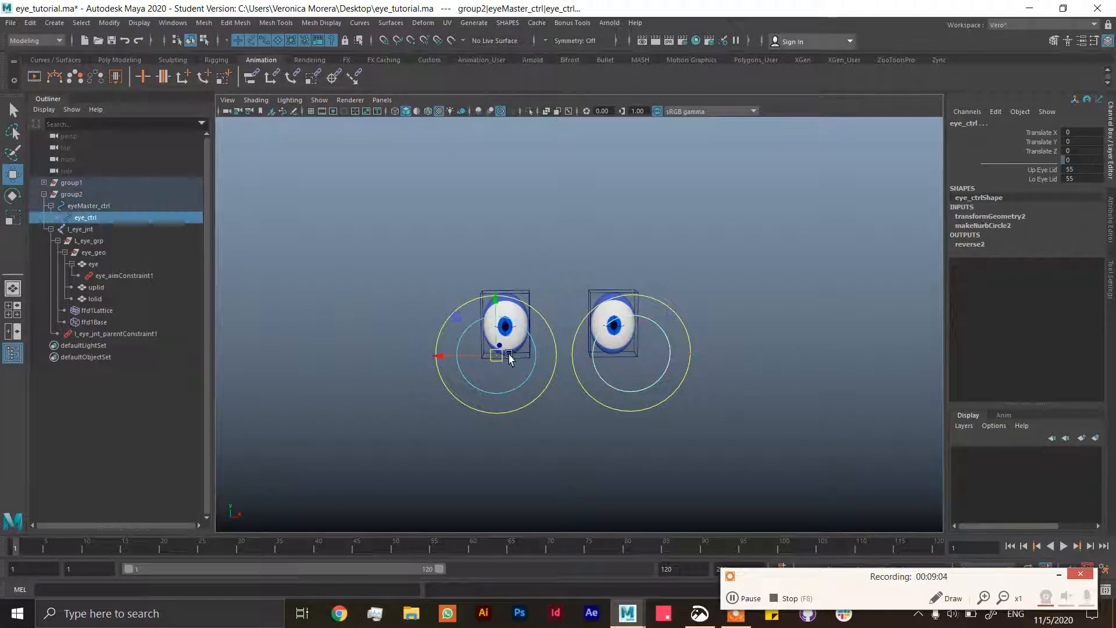
pyautogui.moveTo(509, 359); pyautogui.dragTo(679, 237)
pyautogui.hotkey('ctrl', 'z')
pyautogui.hotkey('ctrl', 'z')
# Duplicate the original eye's lattice twice, placing the copies beside the eyes at Translate X 3.871 and 6.501
pyautogui.click(738, 303)
pyautogui.moveTo(653, 289)
pyautogui.keyDown('alt'); pyautogui.mouseDown()
pyautogui.moveTo(674, 306)
pyautogui.moveTo(639, 300)
pyautogui.mouseUp(); pyautogui.keyUp('alt')
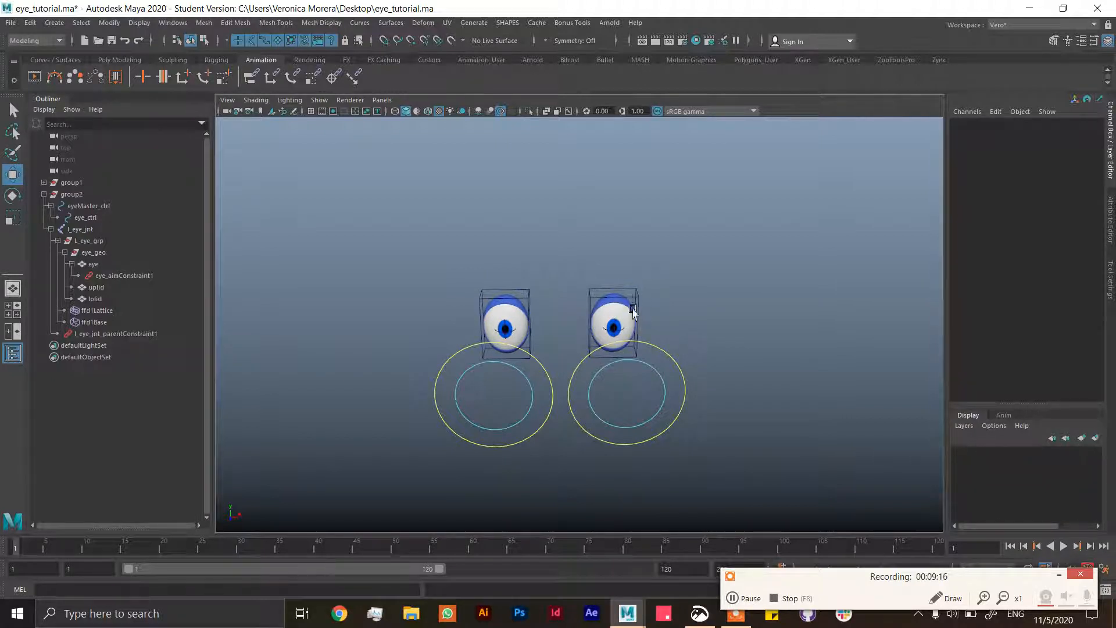
pyautogui.click(638, 298)
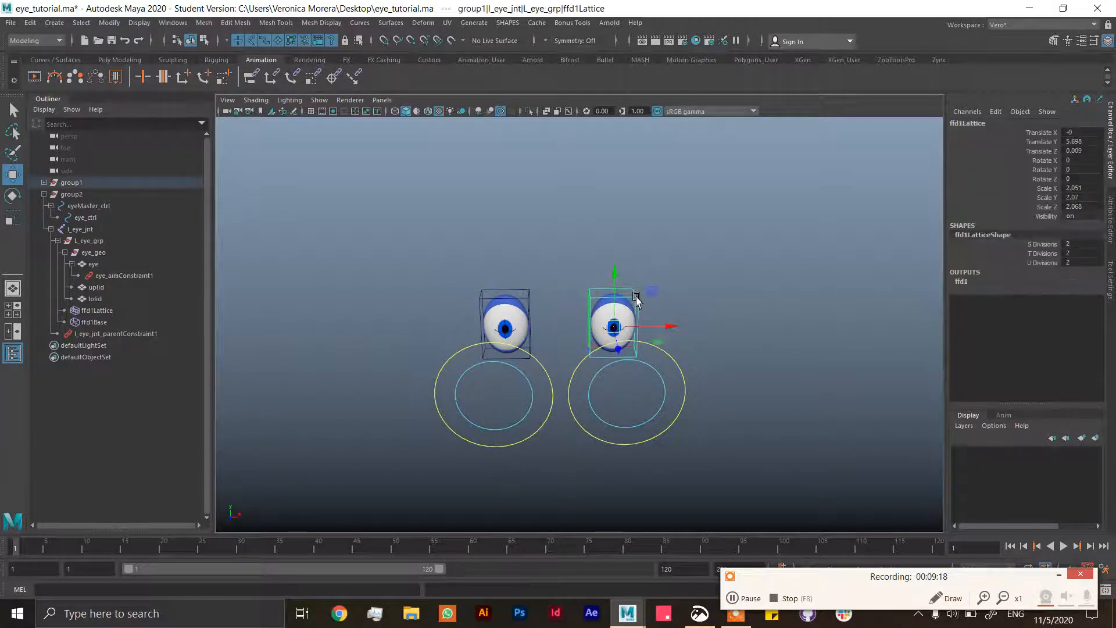
pyautogui.keyDown('shift'); pyautogui.click(528, 299); pyautogui.keyUp('shift')
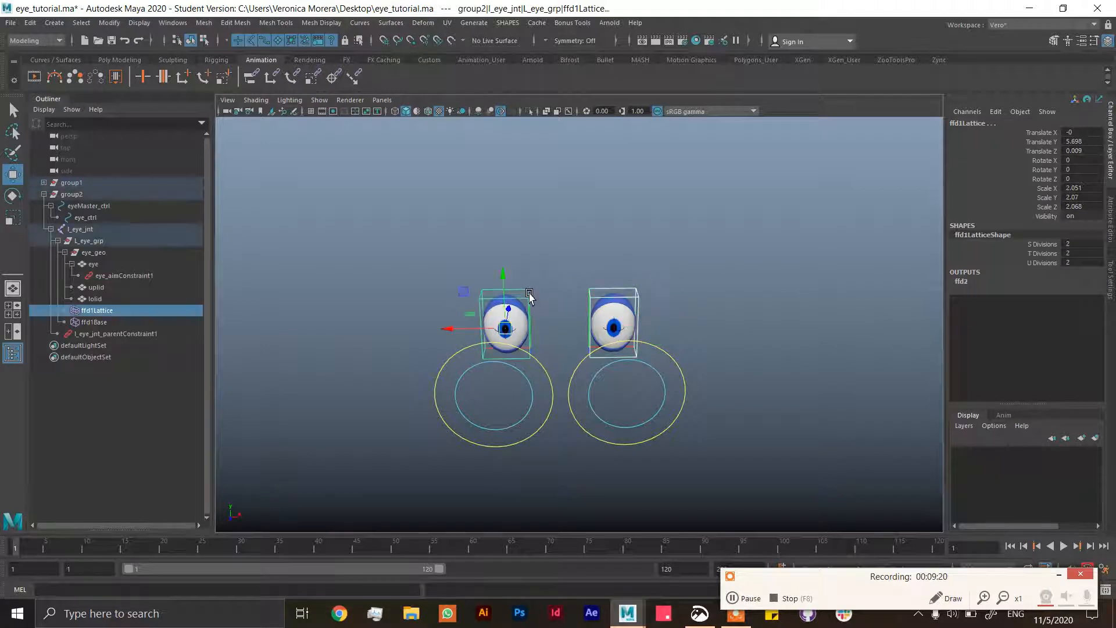
pyautogui.click(636, 293)
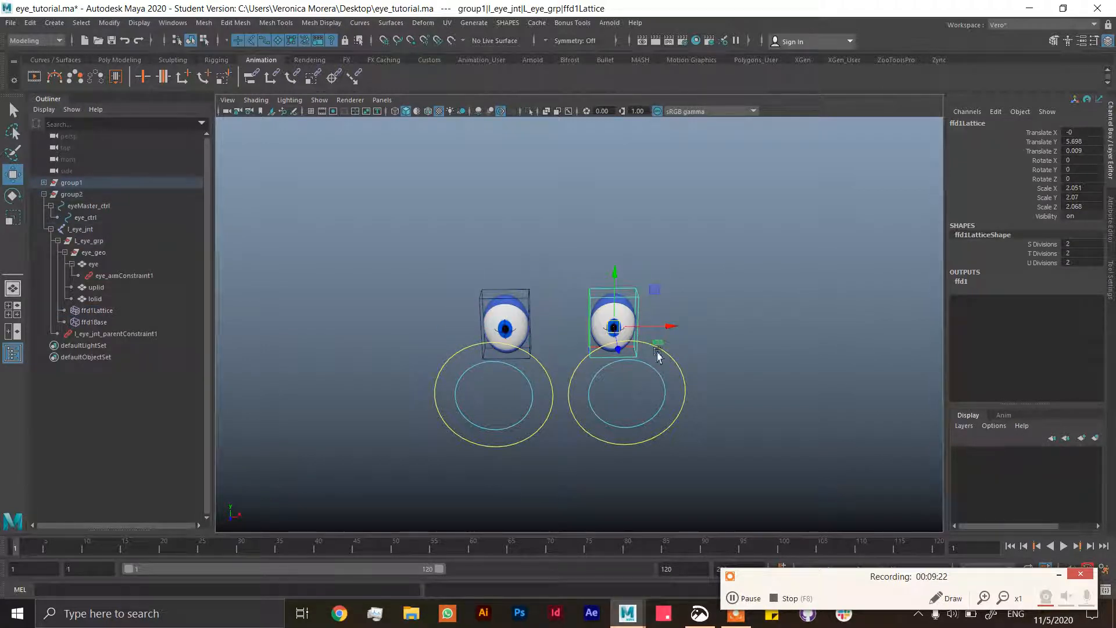
pyautogui.hotkey('ctrl', 'd')
pyautogui.moveTo(669, 327); pyautogui.dragTo(861, 323)
pyautogui.hotkey('ctrl', 'd')
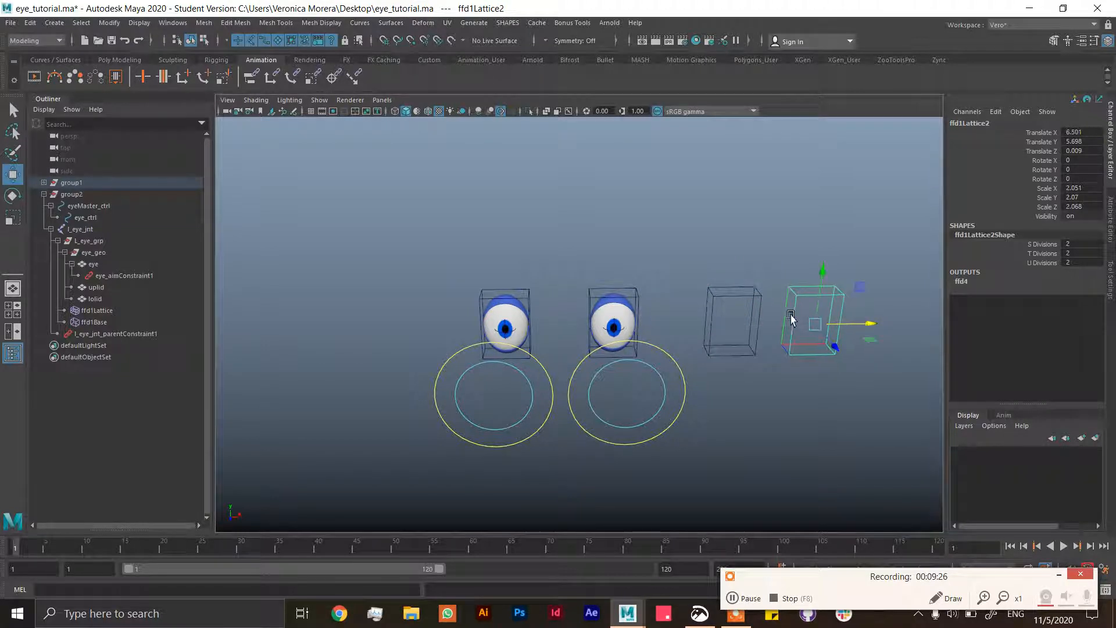
# Create a blend shape on the original eye's lattice, using the two lattice copies as targets
pyautogui.click(760, 306)
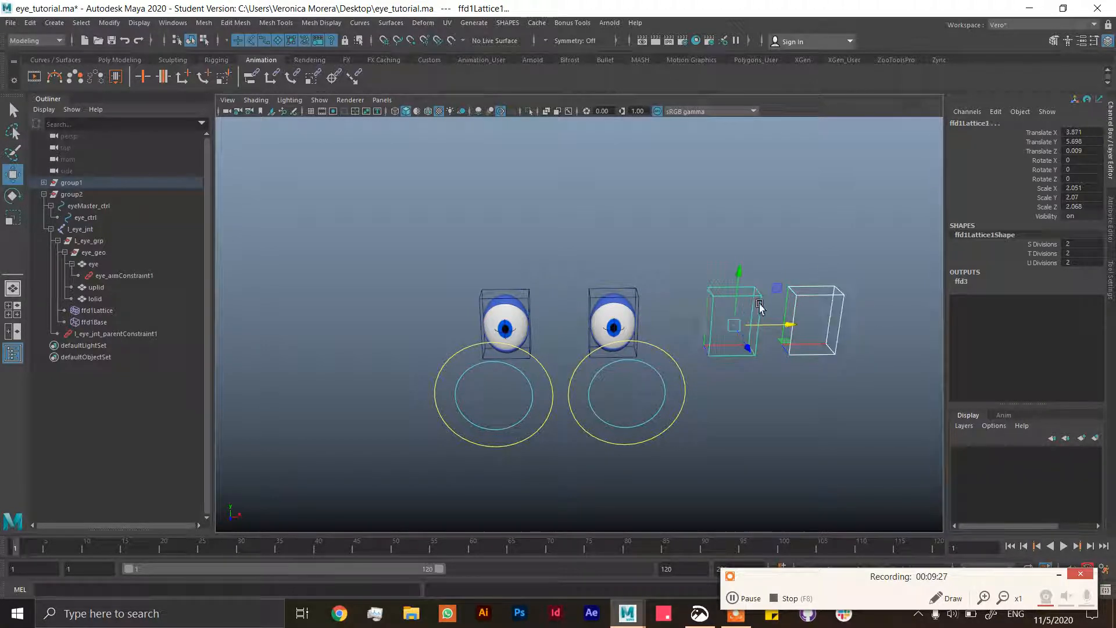
pyautogui.click(634, 290)
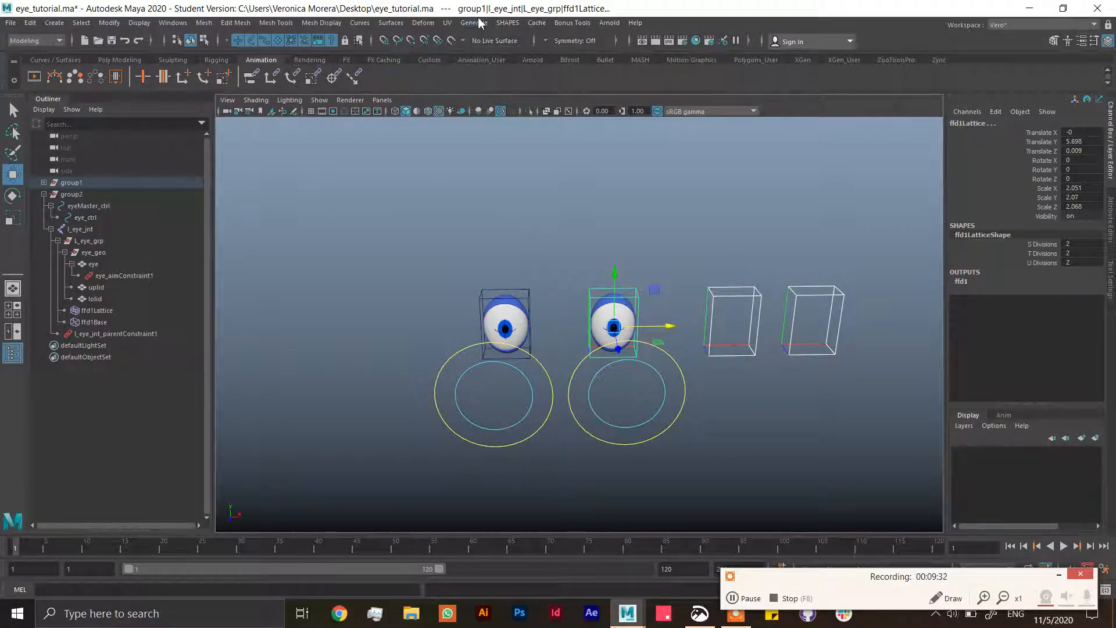
pyautogui.click(423, 23)
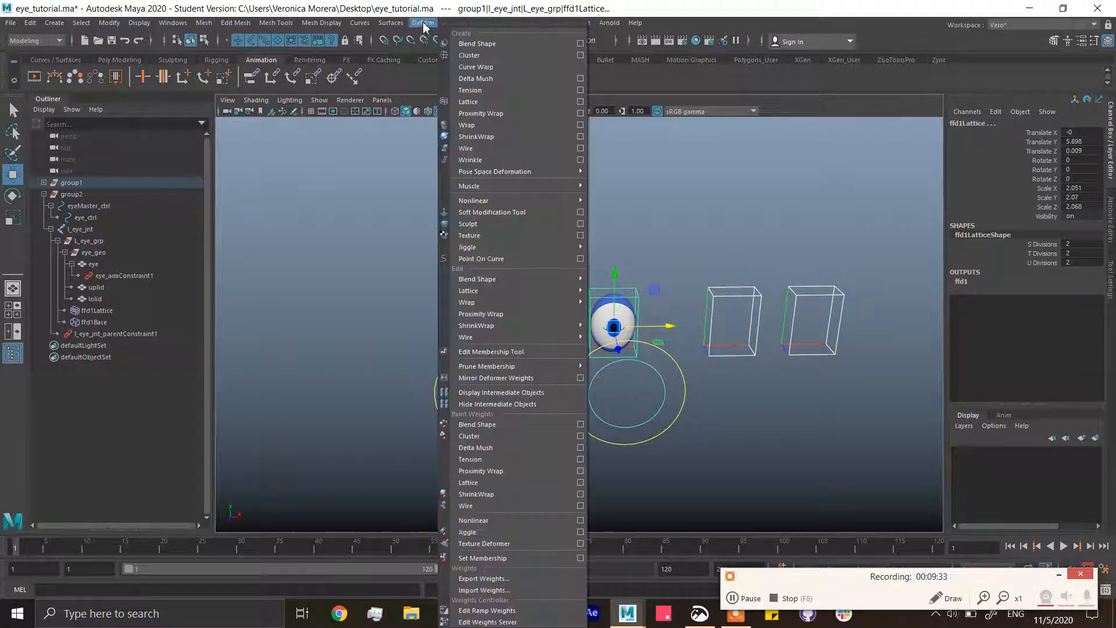
pyautogui.click(490, 47)
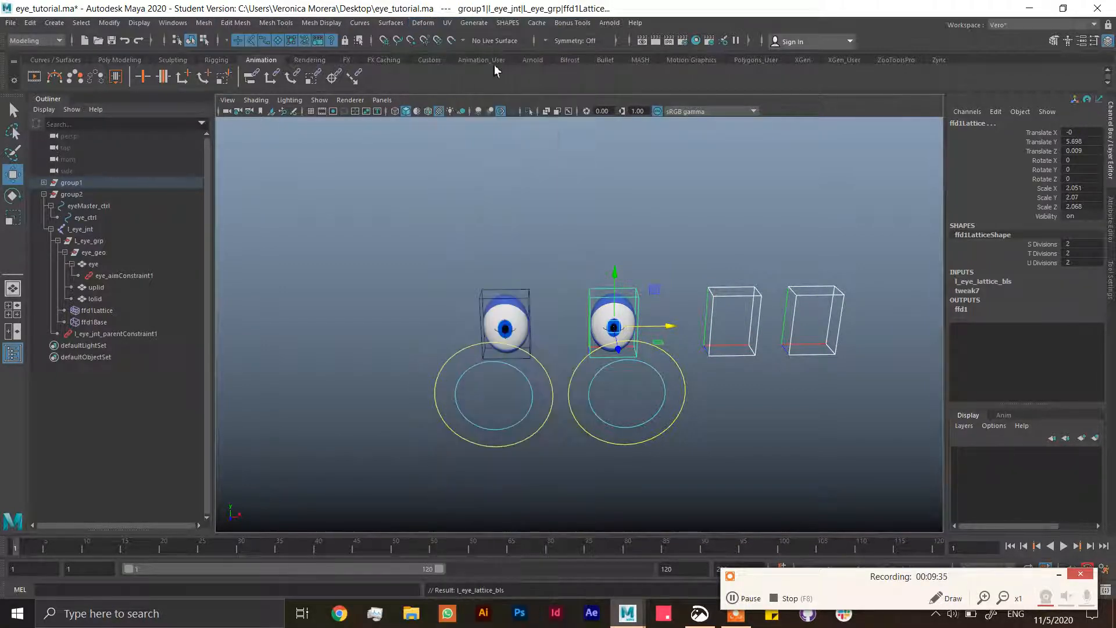
# Set the ffd1Lattice1 target weight of the original lattice's blend shape to 1
pyautogui.click(996, 283)
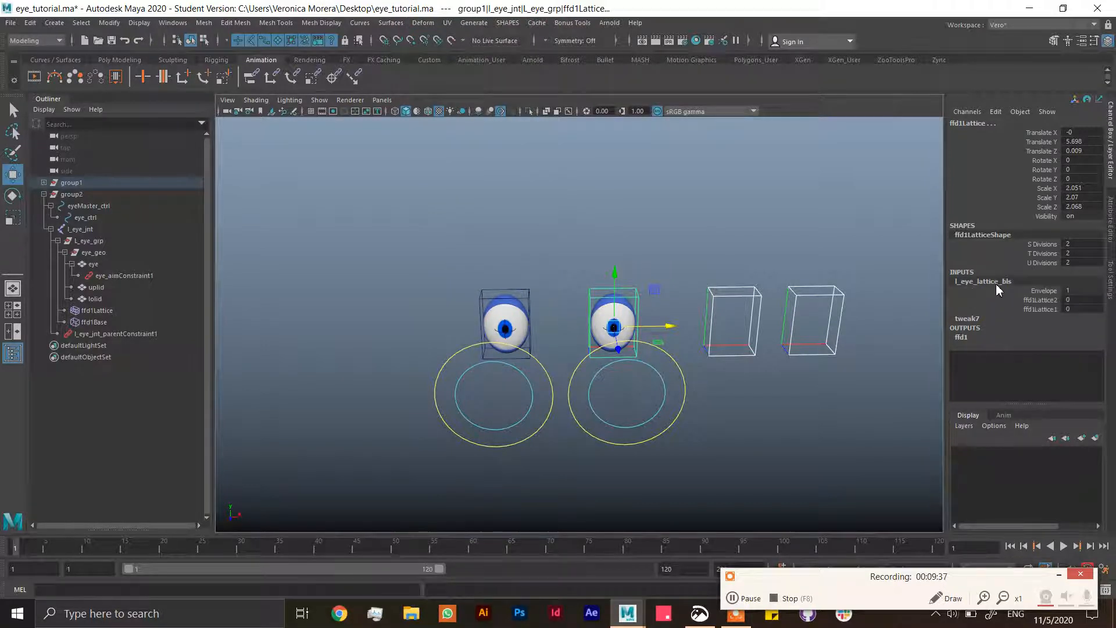
pyautogui.click(1040, 301)
pyautogui.click(896, 370)
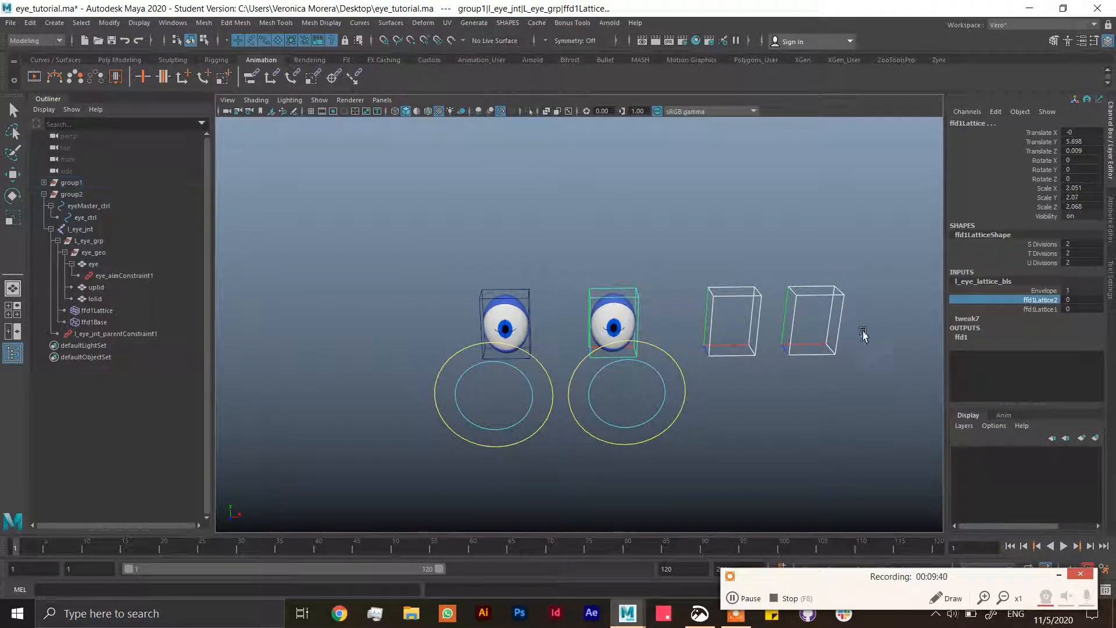
pyautogui.click(637, 296)
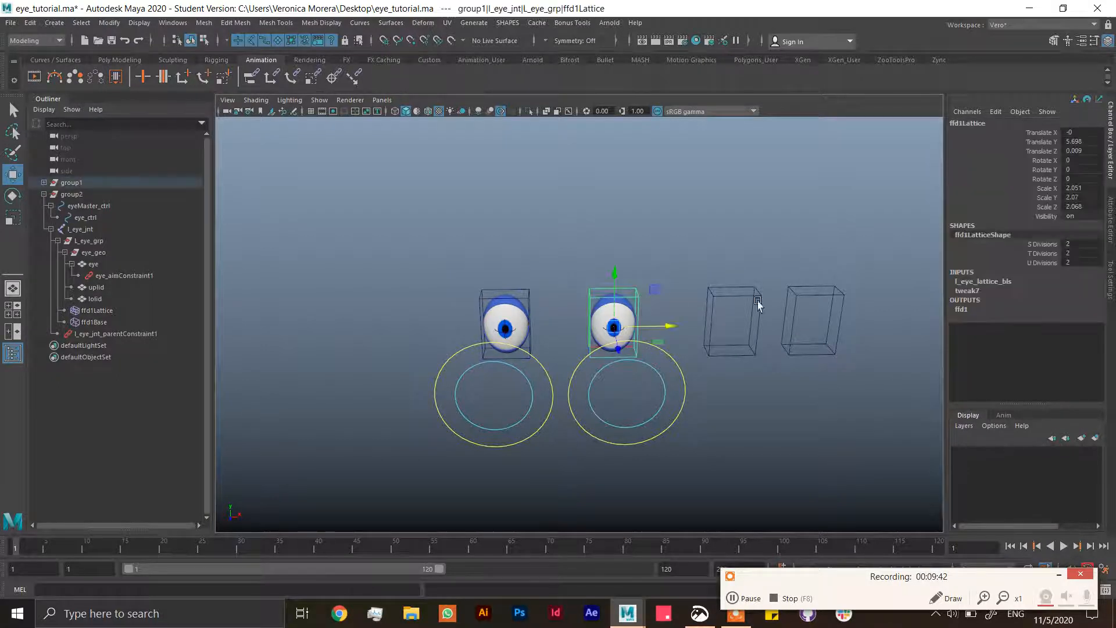
pyautogui.click(992, 282)
pyautogui.click(1042, 309)
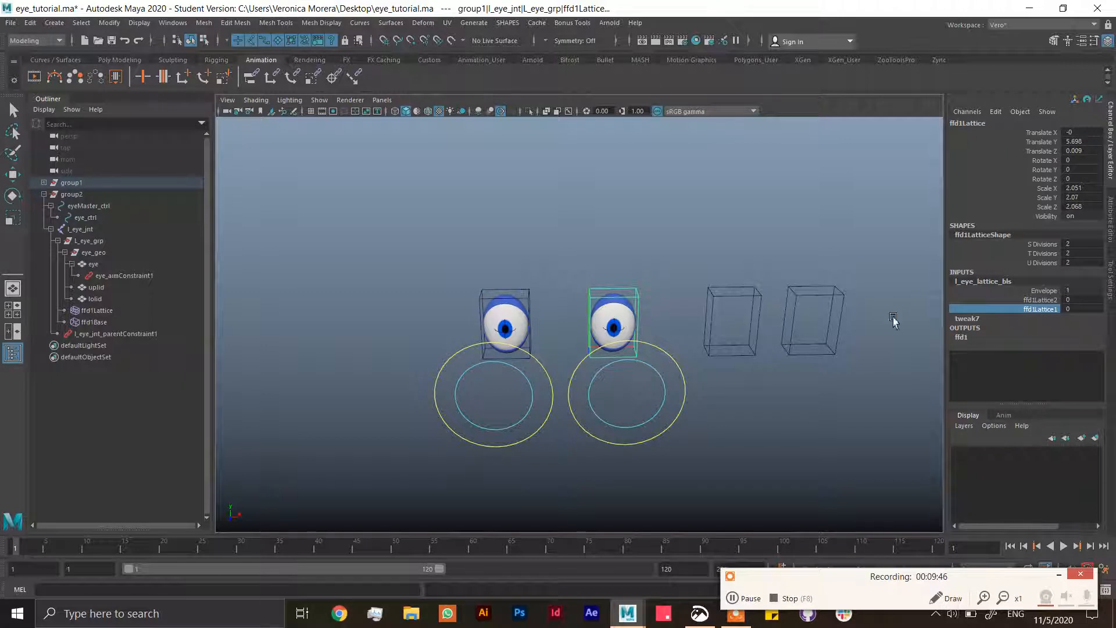
pyautogui.click(1087, 309)
pyautogui.write('1')
pyautogui.press('Return')
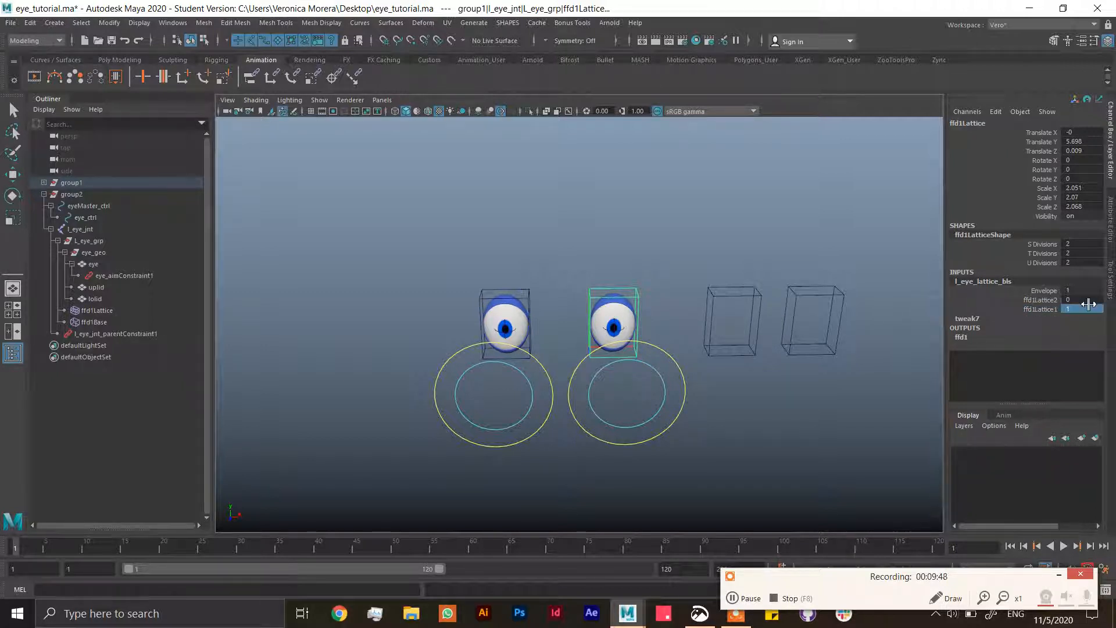
# Test the blend shape by moving upper points of the first lattice copy, undoing each move, and return to object mode
pyautogui.click(747, 291)
pyautogui.press('w')
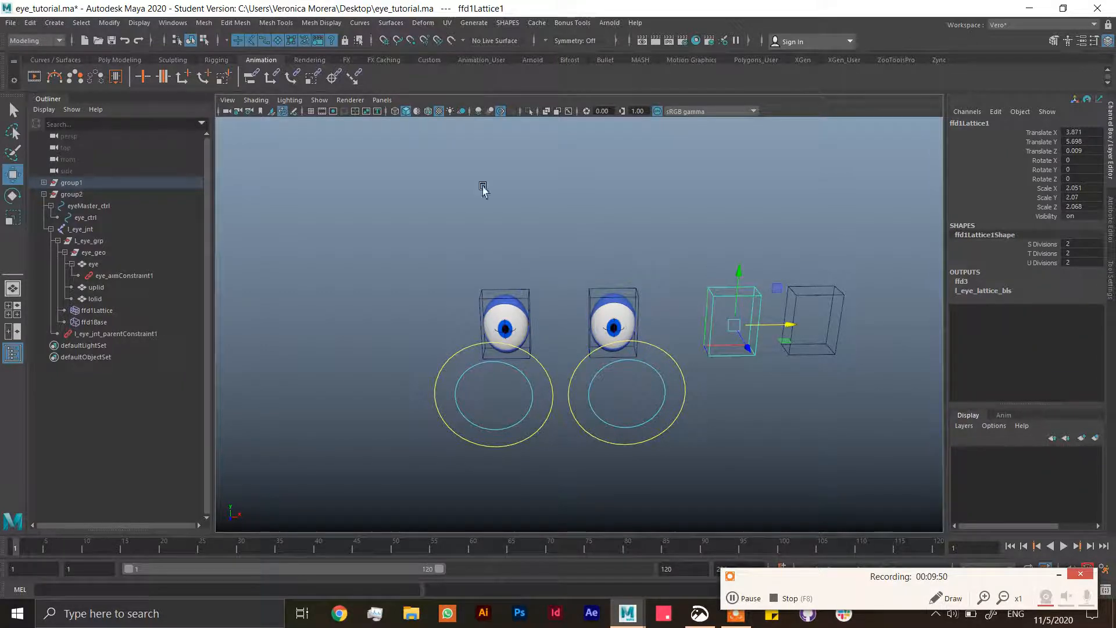
pyautogui.press('F8')
pyautogui.moveTo(701, 282); pyautogui.dragTo(721, 315)
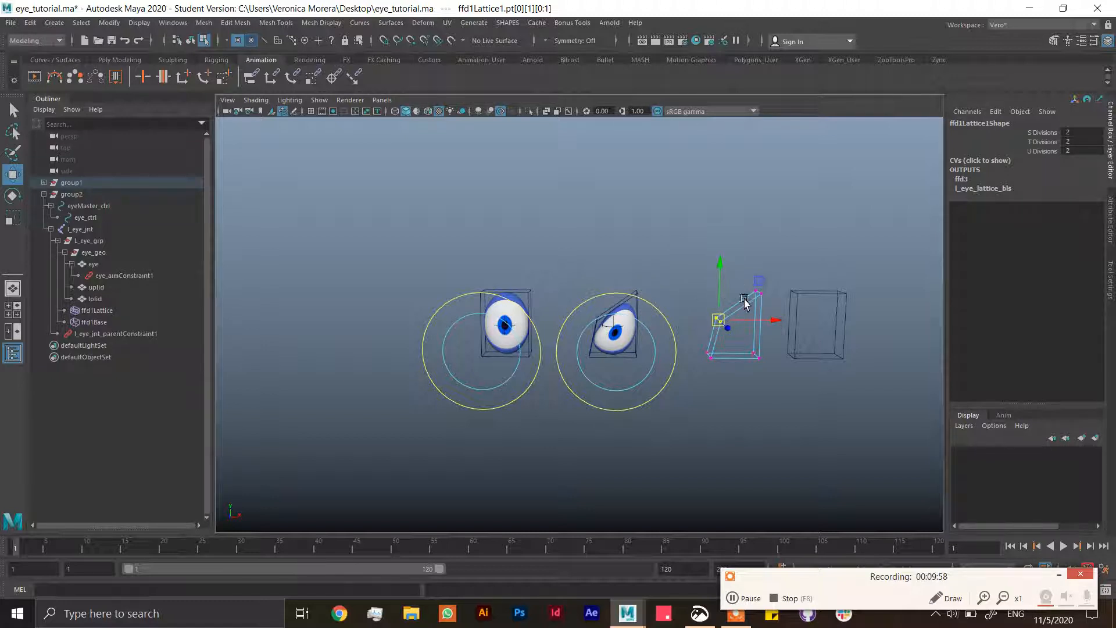
pyautogui.hotkey('ctrl', 'z')
pyautogui.moveTo(776, 258); pyautogui.dragTo(764, 284)
pyautogui.hotkey('ctrl', 'z')
pyautogui.moveTo(693, 272); pyautogui.dragTo(768, 303)
pyautogui.moveTo(738, 237); pyautogui.dragTo(738, 260)
pyautogui.hotkey('ctrl', 'z')
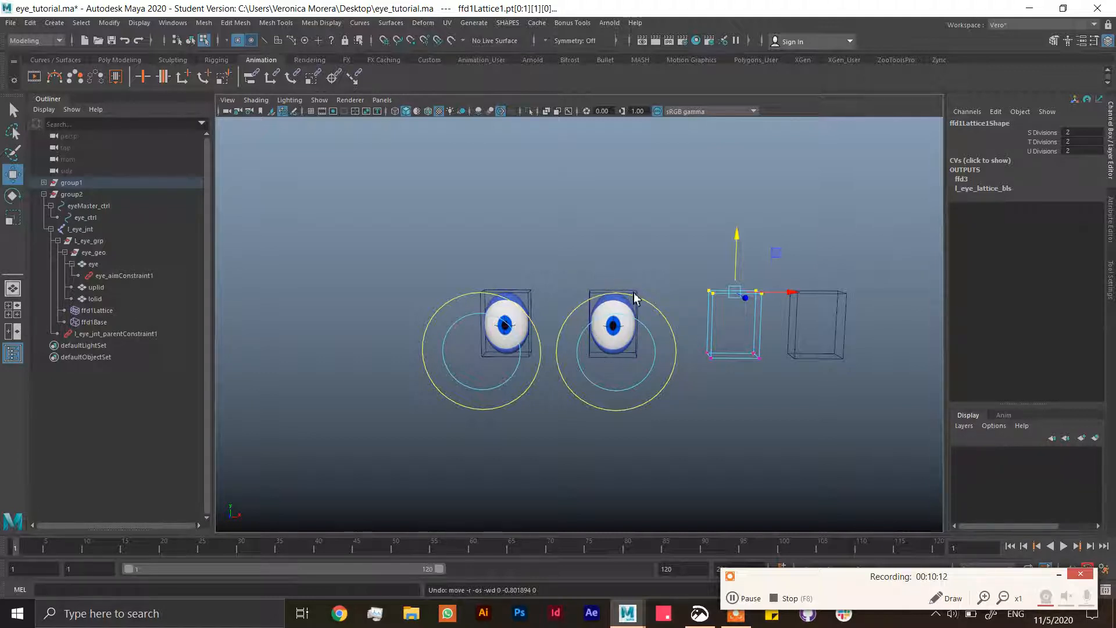
pyautogui.keyDown('alt'); pyautogui.moveTo(645, 293); pyautogui.dragTo(636, 299); pyautogui.keyUp('alt')
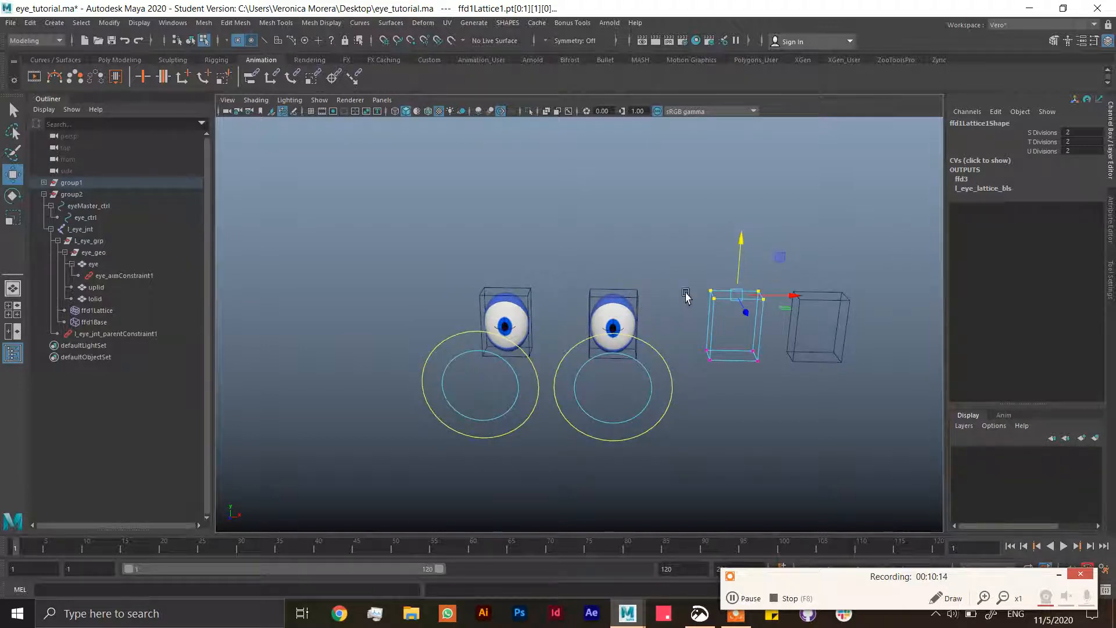
pyautogui.click(192, 40)
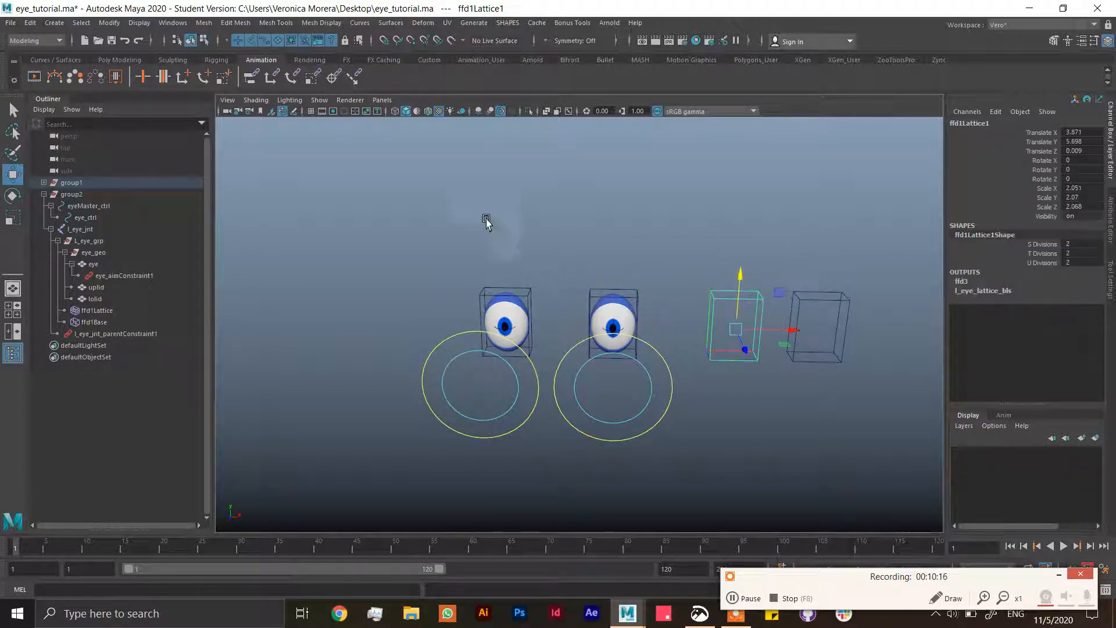
# Examine both eyes and the lattice copies up close and from several angles
pyautogui.keyDown('alt'); pyautogui.moveTo(797, 386); pyautogui.dragTo(634, 314); pyautogui.keyUp('alt')
pyautogui.scroll(8, 688, 352)
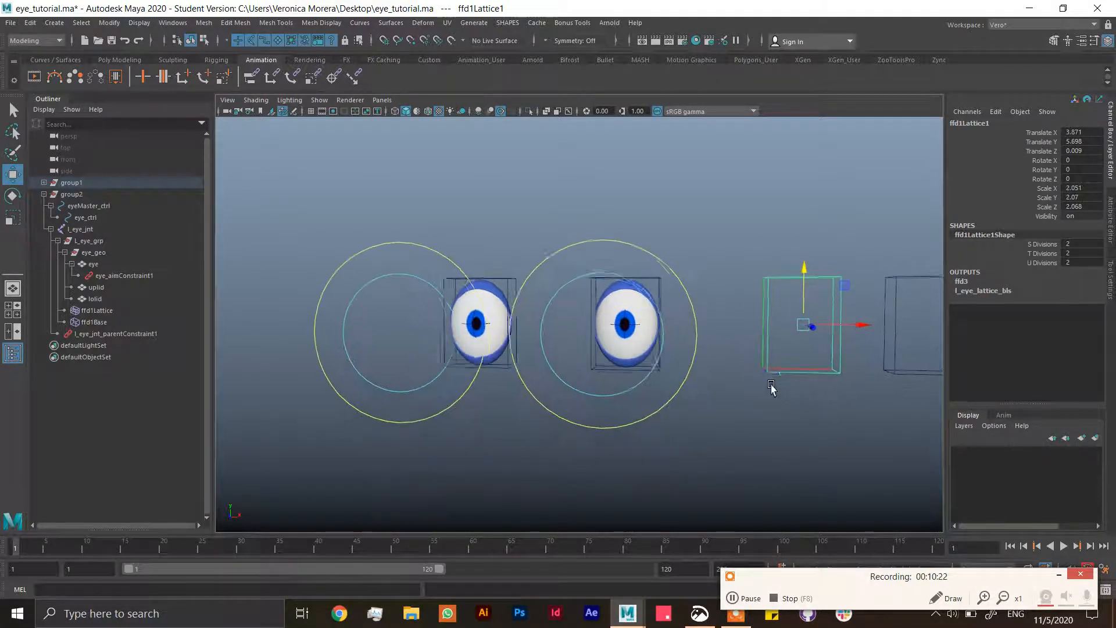
pyautogui.keyDown('alt'); pyautogui.moveTo(704, 369); pyautogui.dragTo(723, 335); pyautogui.keyUp('alt')
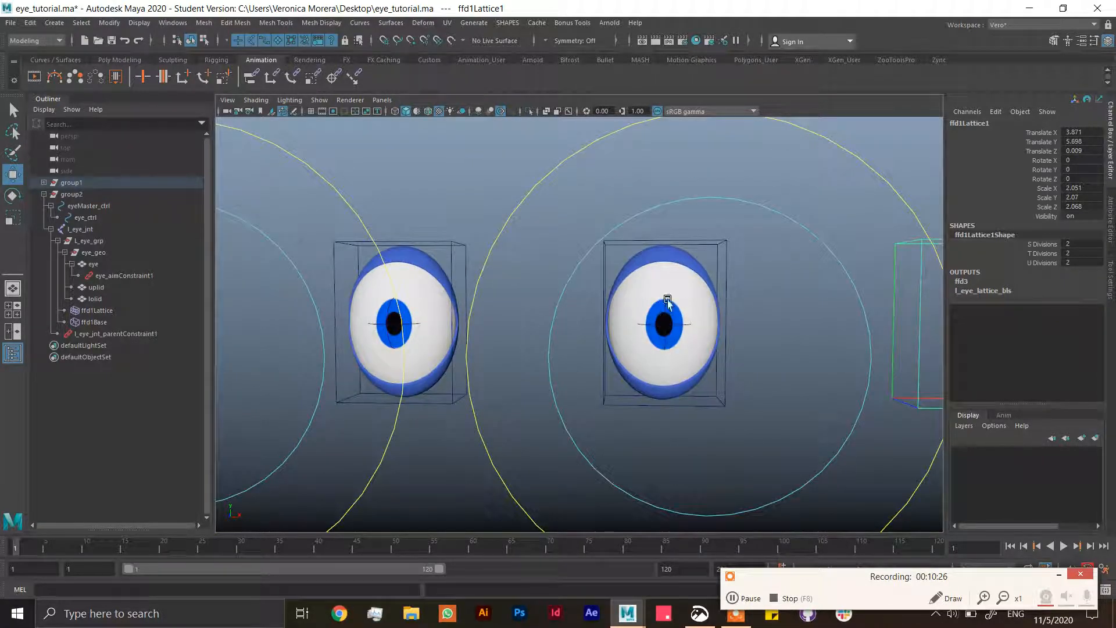
pyautogui.keyDown('alt'); pyautogui.moveTo(768, 317); pyautogui.dragTo(783, 337); pyautogui.keyUp('alt')
pyautogui.keyDown('alt'); pyautogui.moveTo(782, 336); pyautogui.dragTo(765, 308, button='right'); pyautogui.keyUp('alt')
pyautogui.keyDown('alt'); pyautogui.moveTo(766, 309); pyautogui.dragTo(826, 283); pyautogui.keyUp('alt')
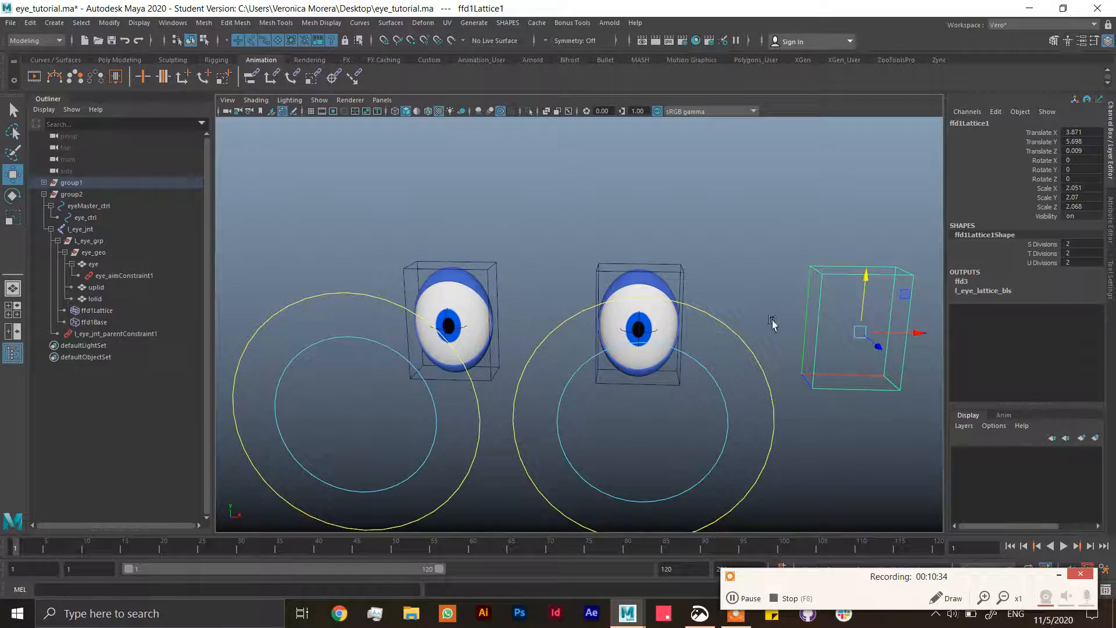
pyautogui.keyDown('alt'); pyautogui.moveTo(773, 321); pyautogui.dragTo(668, 284); pyautogui.keyUp('alt')
pyautogui.keyDown('alt'); pyautogui.moveTo(668, 284); pyautogui.dragTo(647, 271, button='right'); pyautogui.keyUp('alt')
pyautogui.keyDown('alt'); pyautogui.moveTo(646, 271); pyautogui.dragTo(762, 339); pyautogui.keyUp('alt')
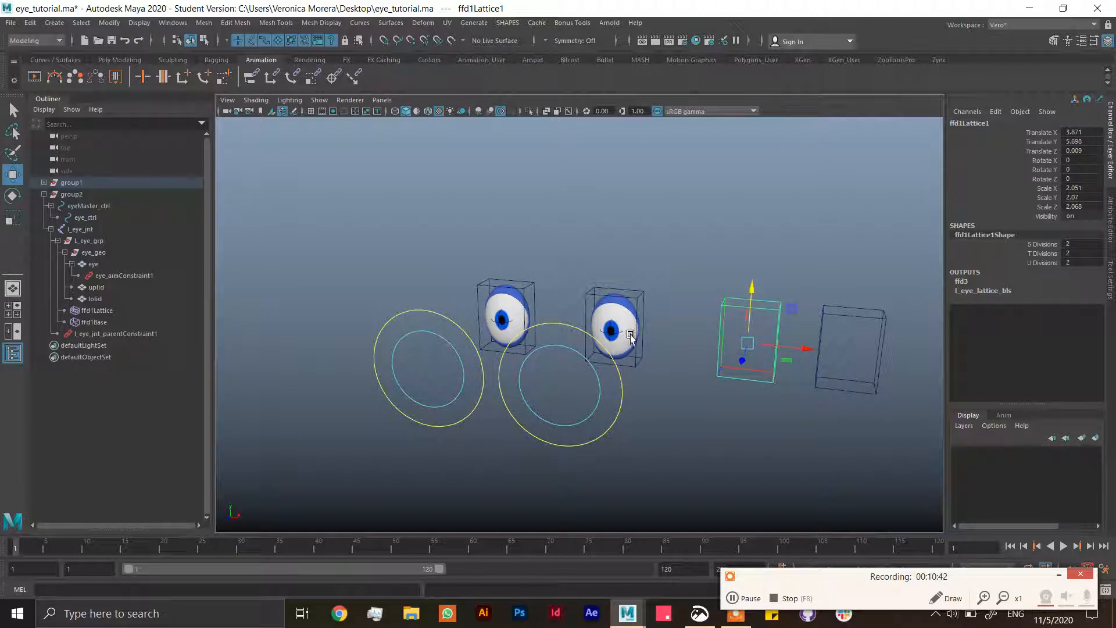
# Undo the lattice point selections, the blend shape and its weight, and the placement of the duplicated lattices
pyautogui.hotkey('ctrl', 'z')
pyautogui.hotkey('ctrl', 'z')
pyautogui.hotkey('ctrl', 'z')
pyautogui.hotkey('ctrl', 'z')
pyautogui.hotkey('ctrl', 'z')
pyautogui.hotkey('ctrl', 'z')
pyautogui.hotkey('ctrl', 'z')
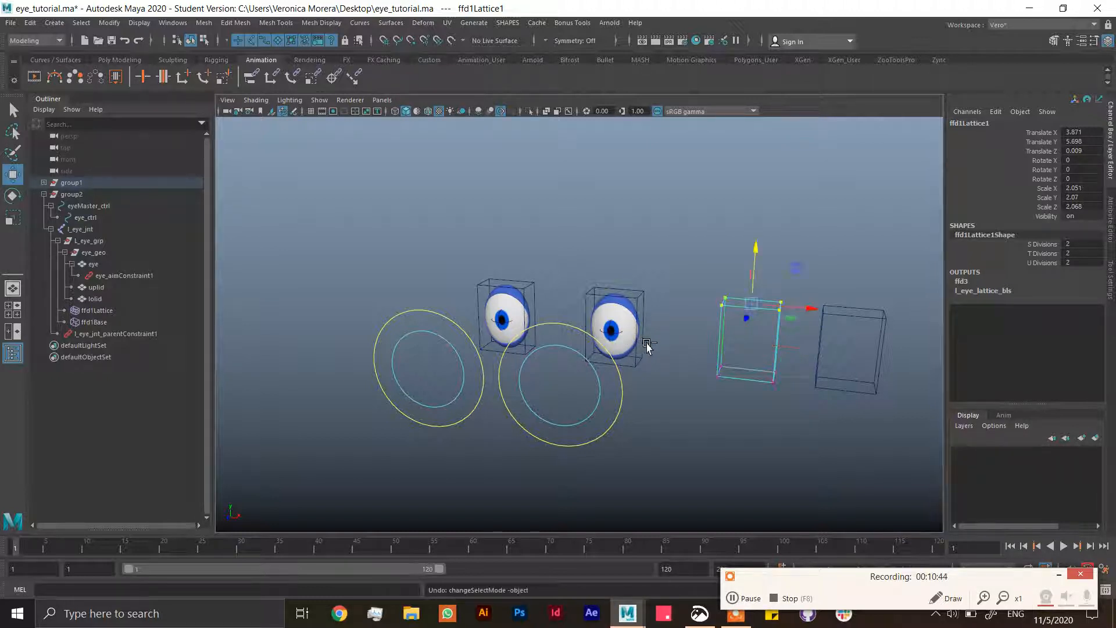
pyautogui.hotkey('ctrl', 'z')
pyautogui.hotkey('ctrl', 'z')
pyautogui.hotkey('ctrl', 'z')
pyautogui.hotkey('ctrl', 'z')
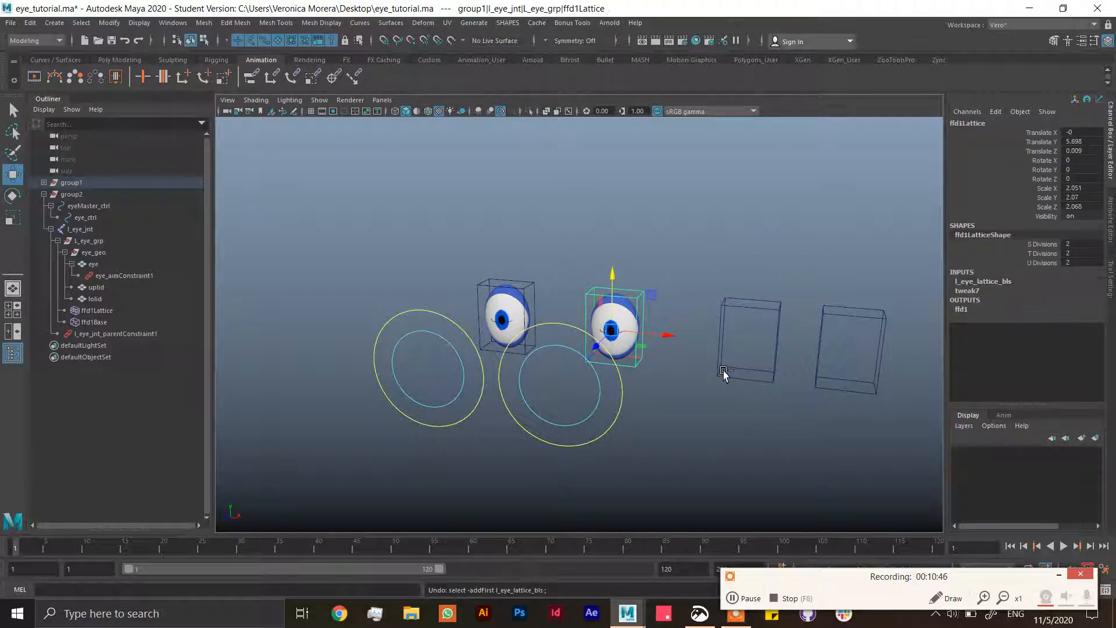
pyautogui.hotkey('ctrl', 'z')
pyautogui.hotkey('ctrl', 'z')
pyautogui.hotkey('ctrl', 'z')
pyautogui.hotkey('ctrl', 'z')
pyautogui.hotkey('ctrl', 'z')
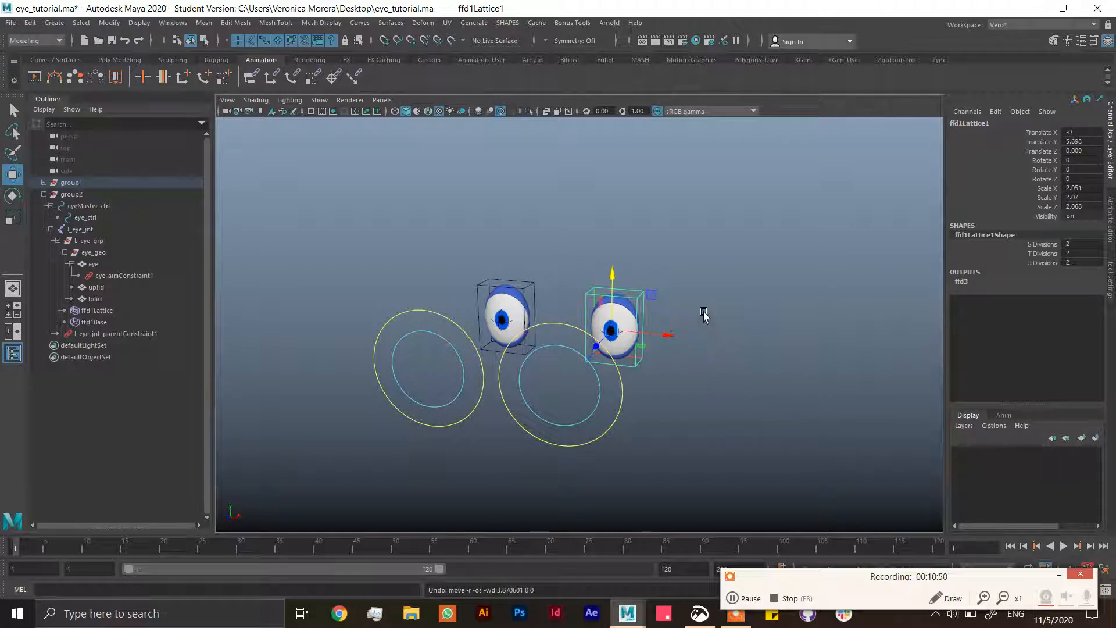
pyautogui.hotkey('ctrl', 'z')
# Open the UV layouts of both eyeball meshes together in the UV Editor and close the UV Toolkit
pyautogui.keyDown('alt'); pyautogui.moveTo(752, 402); pyautogui.dragTo(713, 378); pyautogui.keyUp('alt')
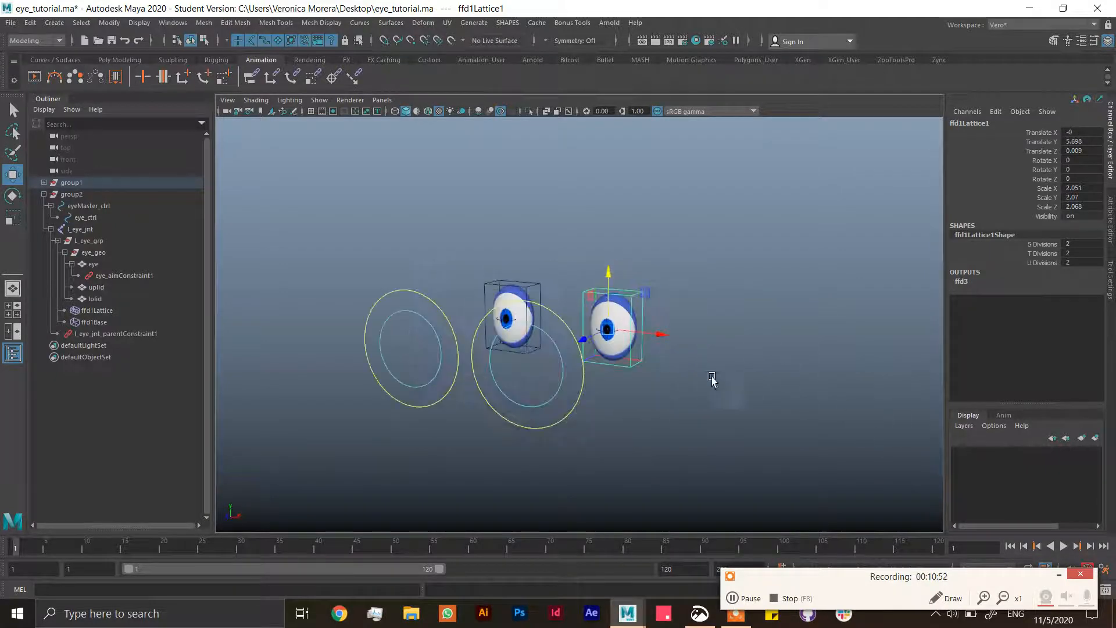
pyautogui.keyDown('alt'); pyautogui.moveTo(712, 378); pyautogui.dragTo(924, 464, button='right'); pyautogui.keyUp('alt')
pyautogui.keyDown('alt'); pyautogui.moveTo(924, 463); pyautogui.dragTo(773, 395); pyautogui.keyUp('alt')
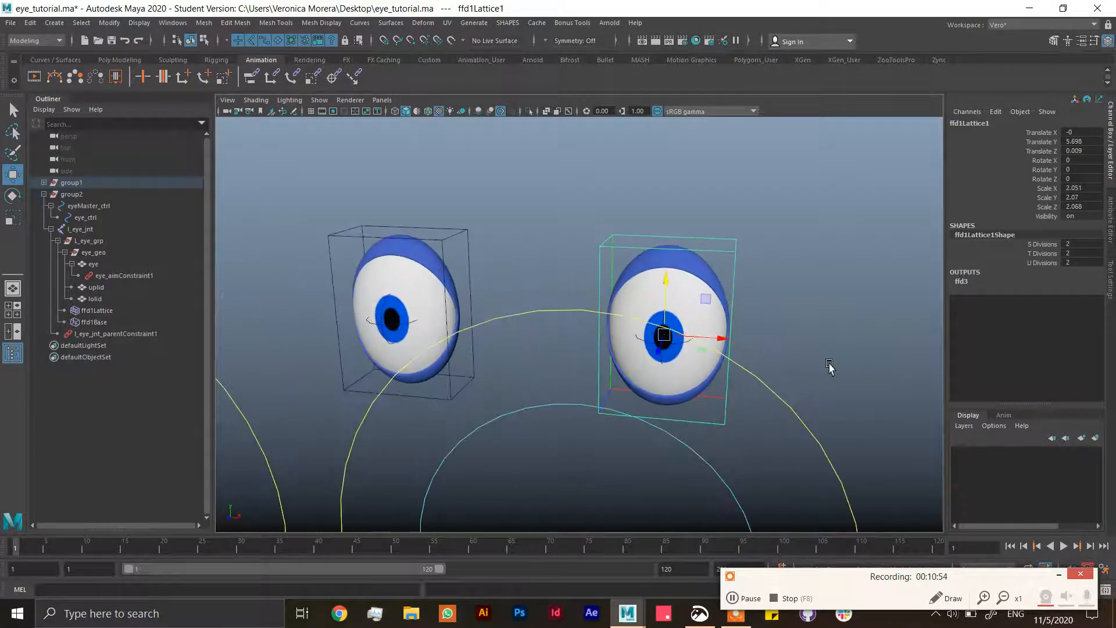
pyautogui.click(705, 321)
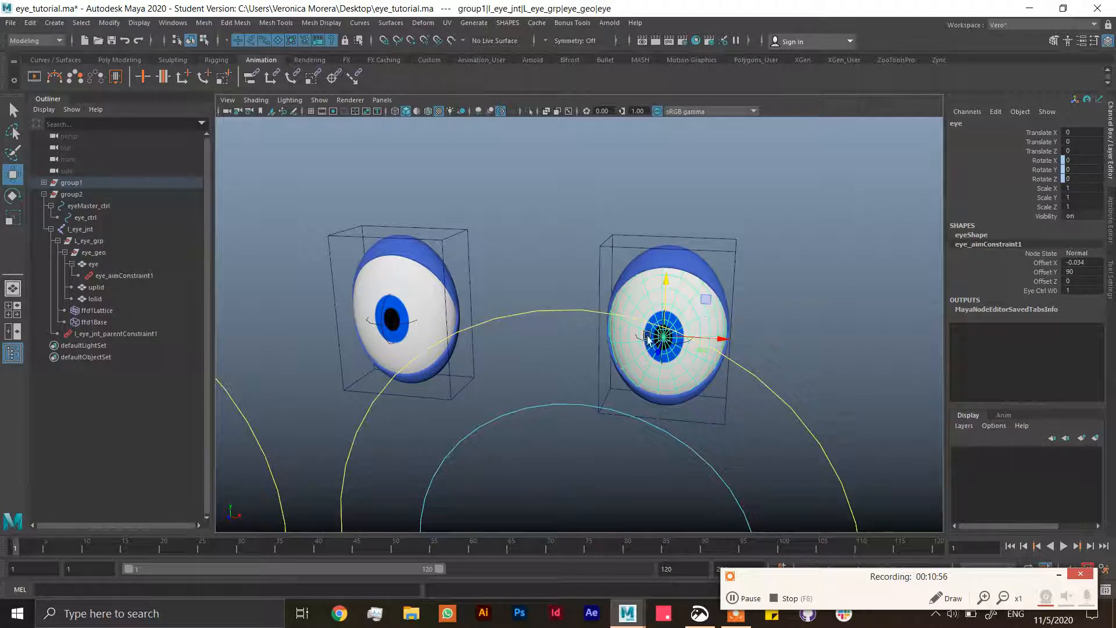
pyautogui.click(434, 300)
pyautogui.click(447, 22)
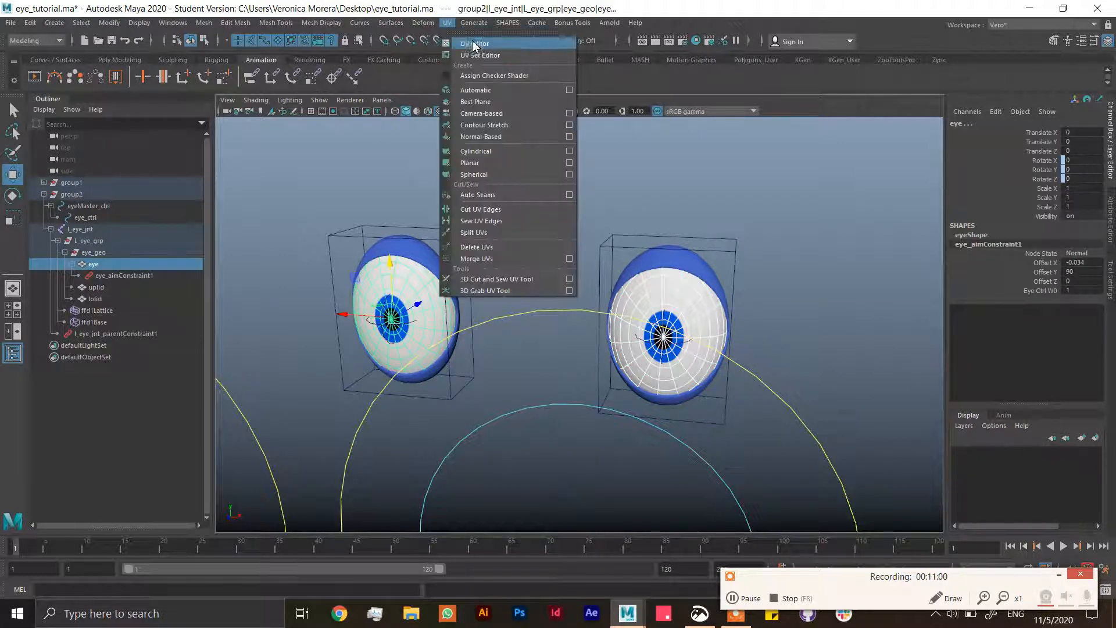
pyautogui.click(480, 43)
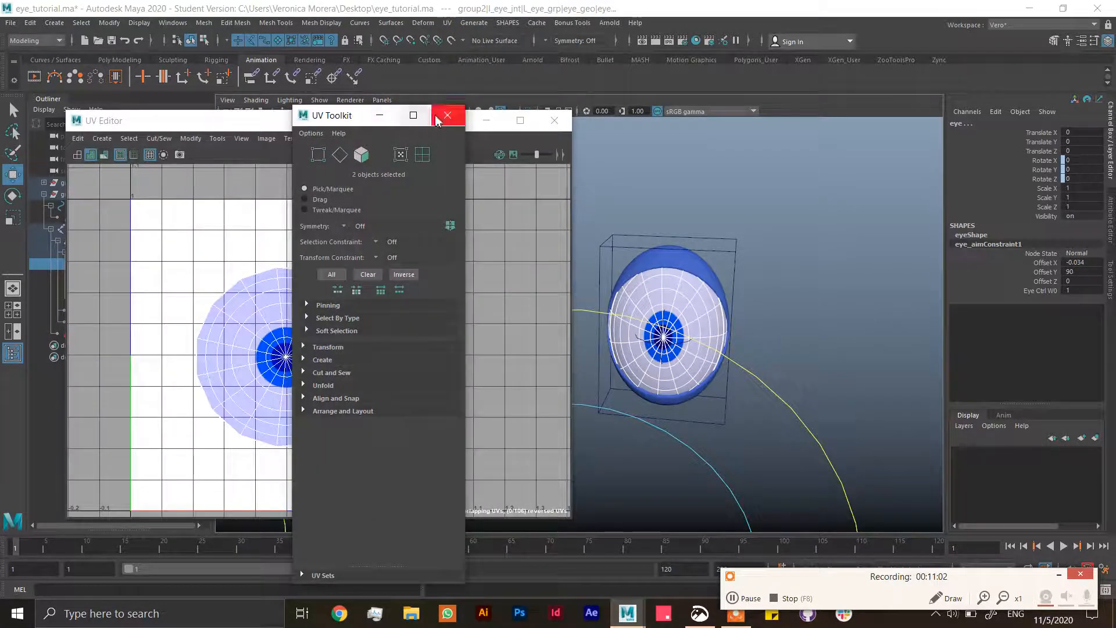
pyautogui.click(449, 112)
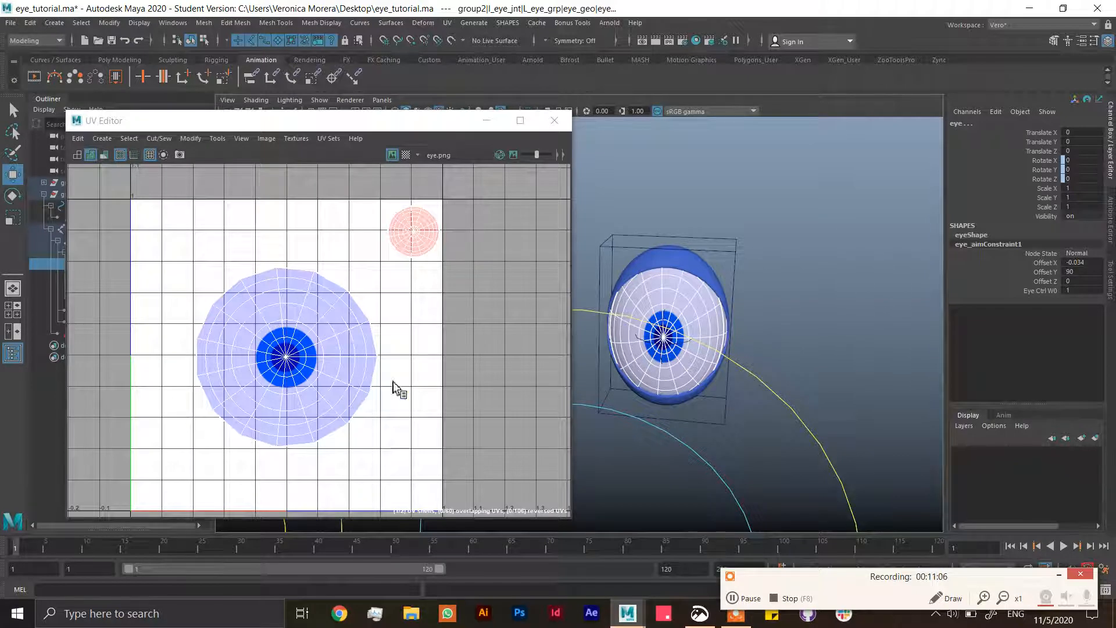
# Stretch the large front UV shells of both eyeballs vertically to make the irises round, and return to object mode
pyautogui.moveTo(357, 321); pyautogui.dragTo(394, 333, button='right')
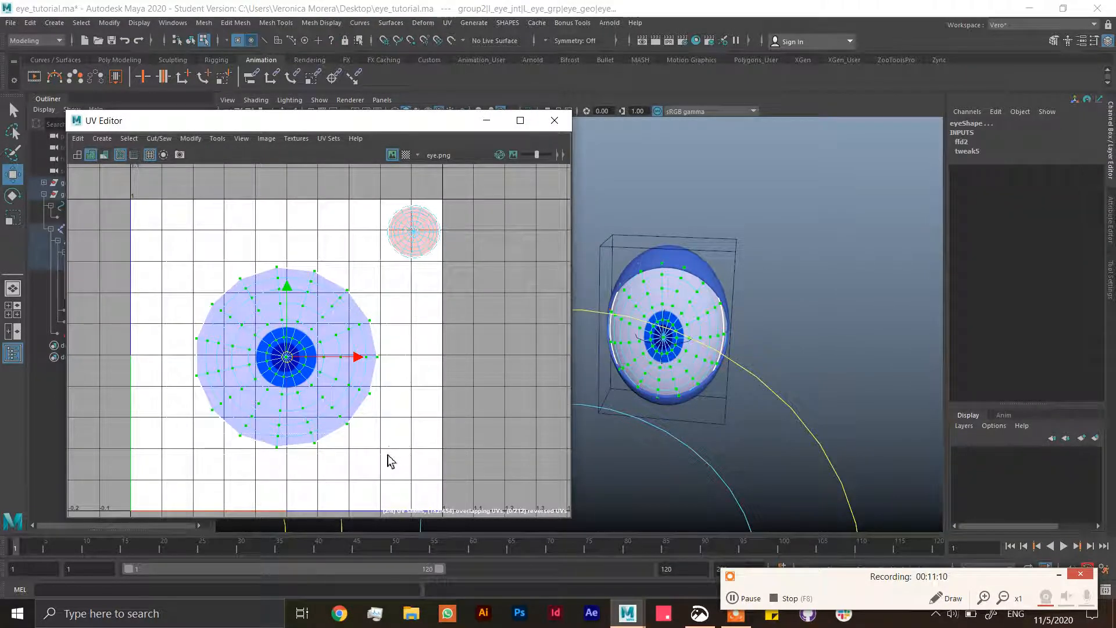
pyautogui.press('r')
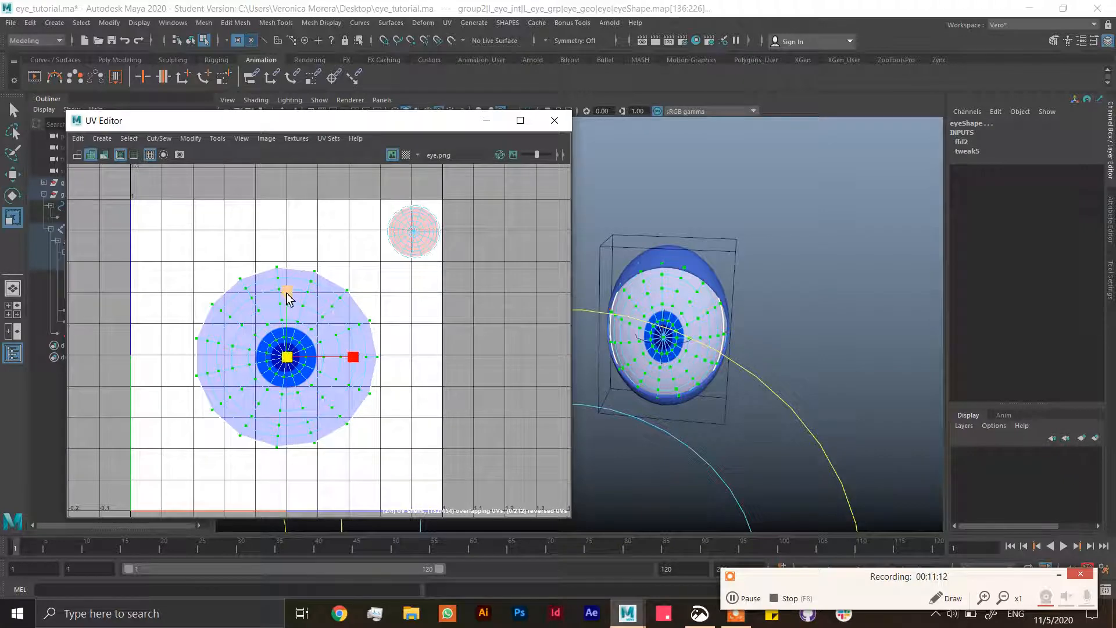
pyautogui.moveTo(287, 294); pyautogui.dragTo(290, 266)
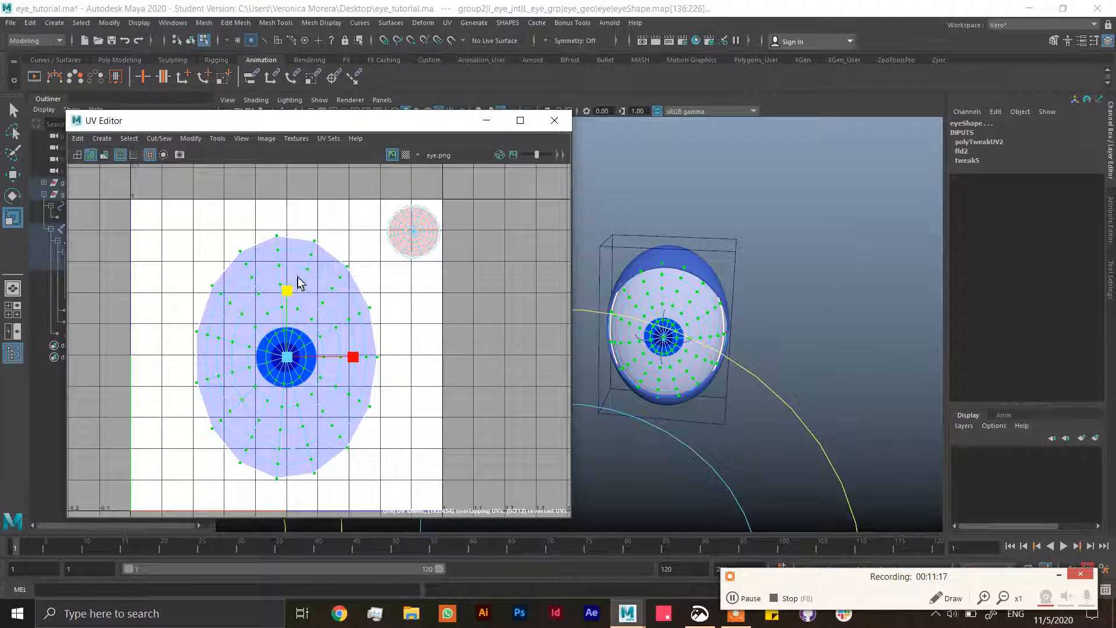
pyautogui.click(555, 121)
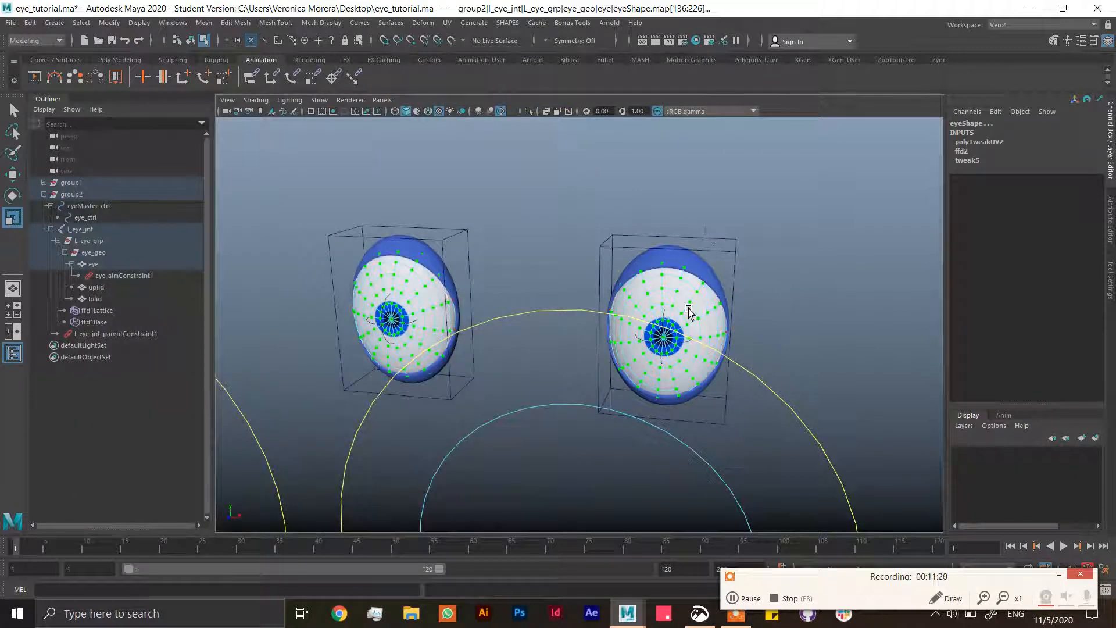
pyautogui.moveTo(684, 300); pyautogui.dragTo(777, 283, button='right')
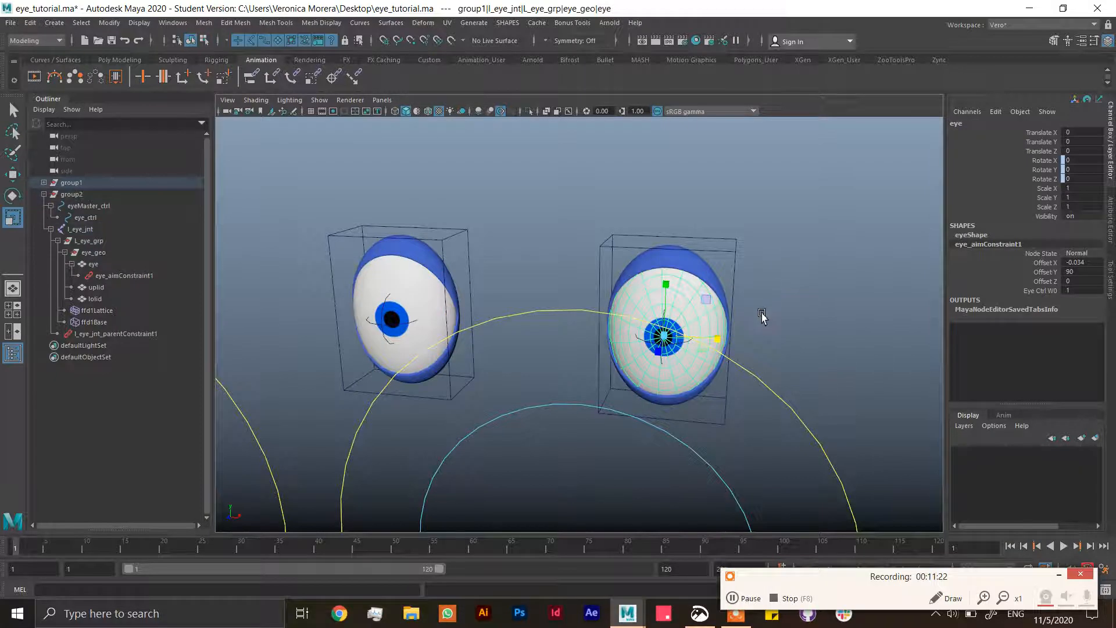
# Clear the selection and examine the finished pair of eyes from the front
pyautogui.keyDown('alt'); pyautogui.moveTo(761, 314); pyautogui.dragTo(718, 288); pyautogui.keyUp('alt')
pyautogui.click(778, 299)
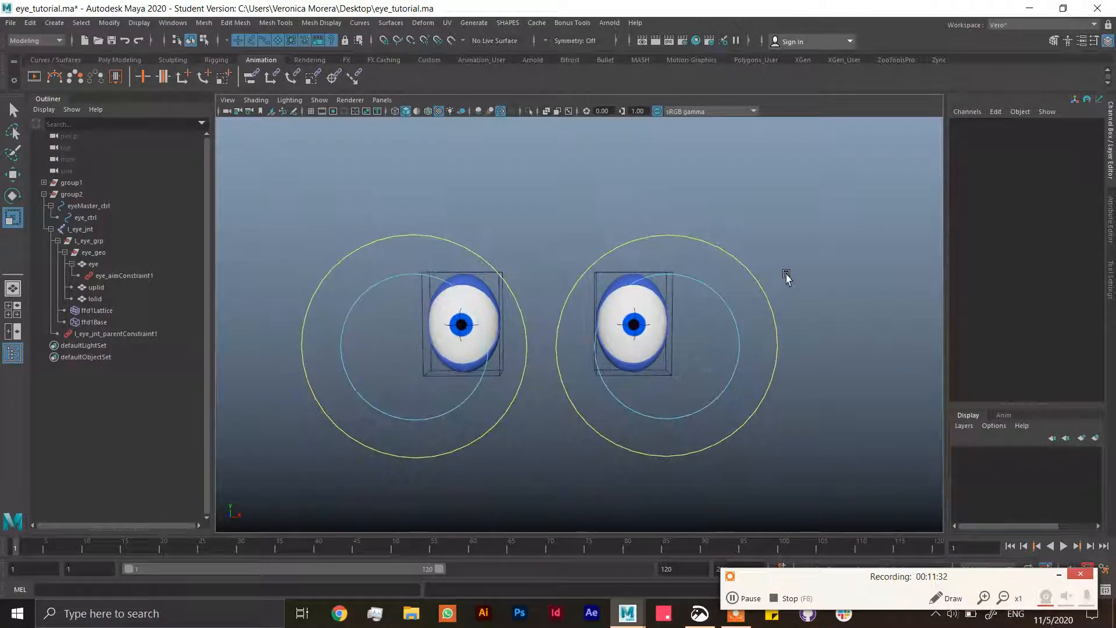
pyautogui.keyDown('alt'); pyautogui.moveTo(757, 247); pyautogui.dragTo(797, 247); pyautogui.keyUp('alt')
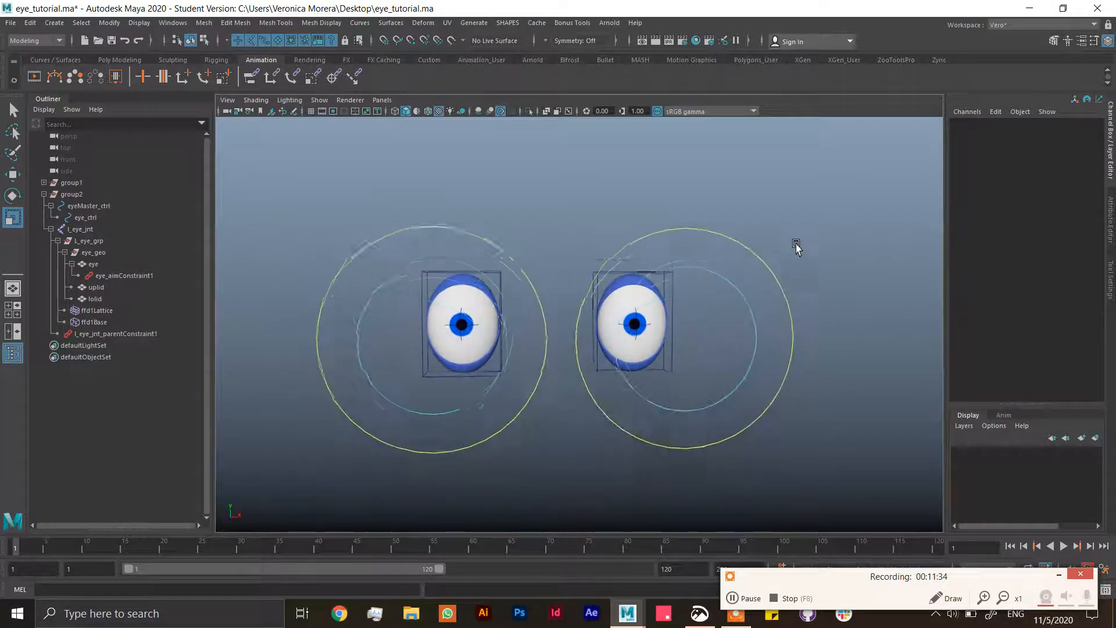
pyautogui.keyDown('alt'); pyautogui.moveTo(850, 384); pyautogui.dragTo(856, 356); pyautogui.keyUp('alt')
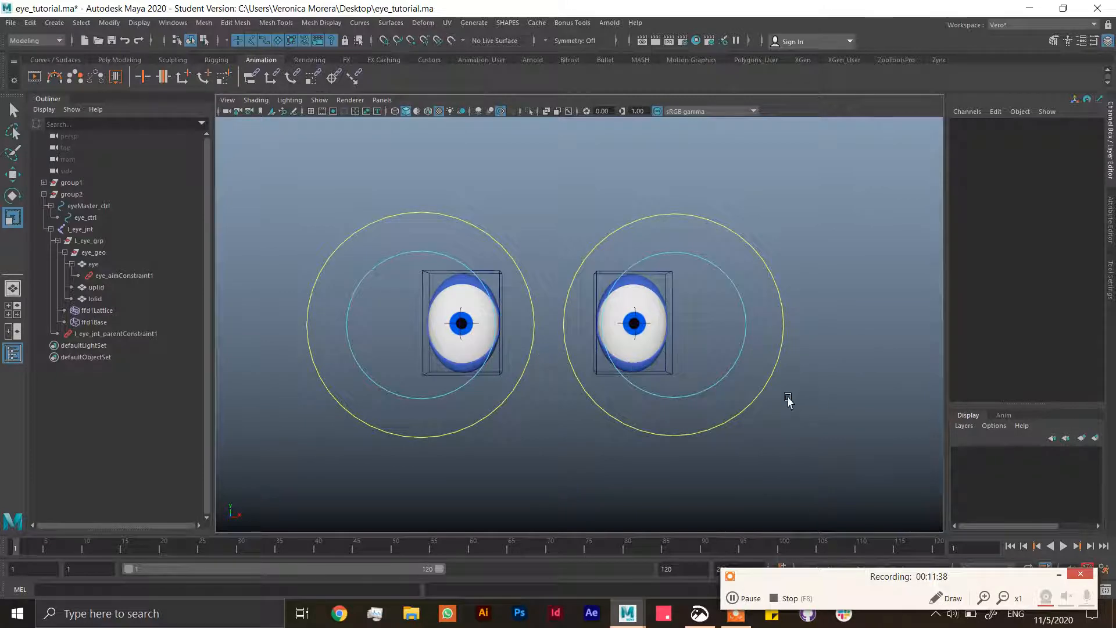